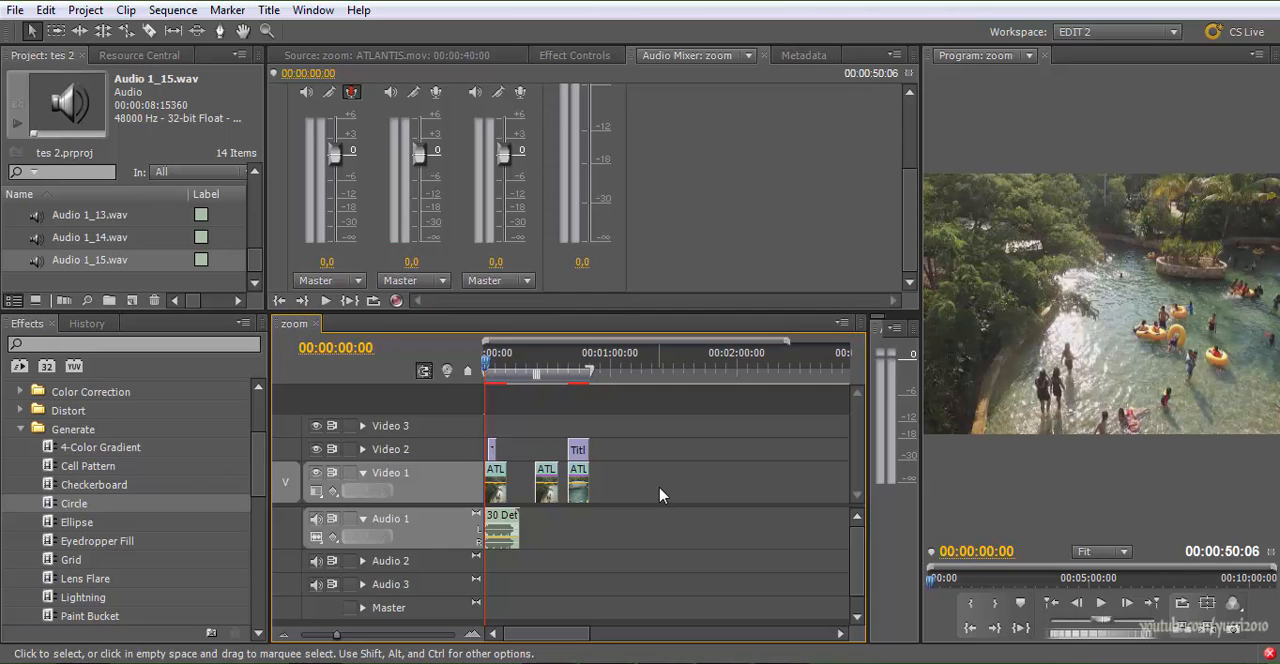
Scrub through the first and second ATLANTIS.mov clips of the zoom sequence to examine the footage, returning the playhead to the start
{"action": "key", "text": "equal"}
{"action": "key", "text": "equal"}
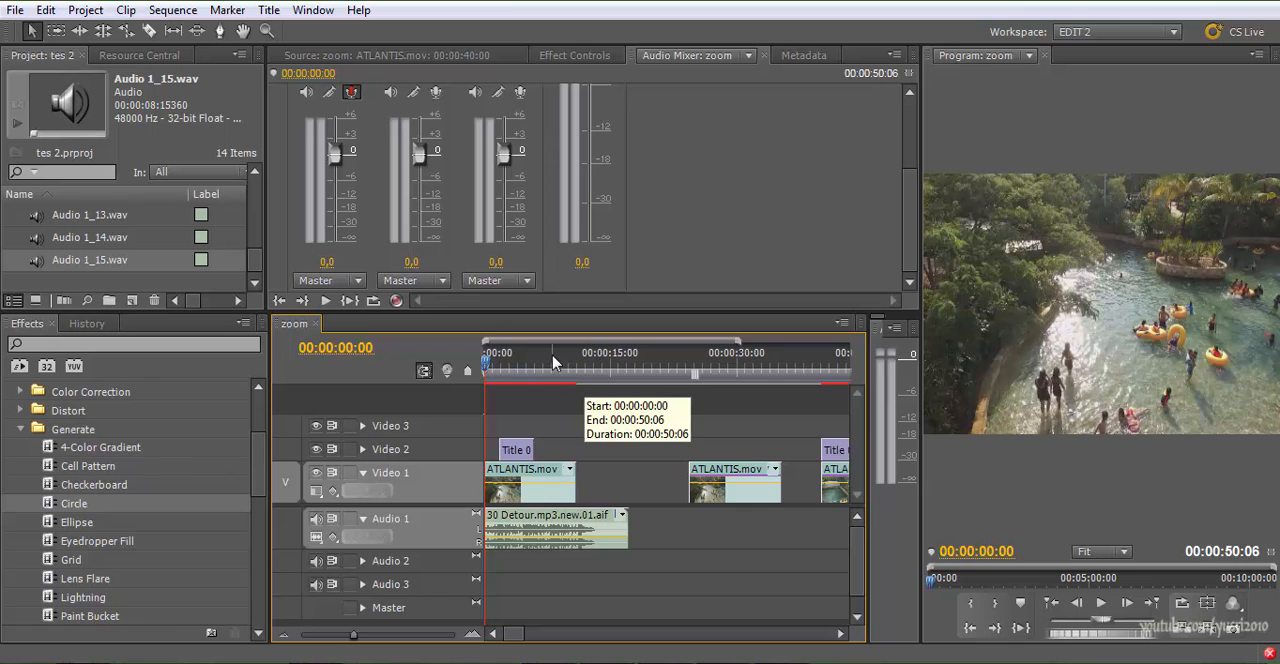
{"action": "left_click", "coordinate": [514, 354]}
{"action": "left_click_drag", "start_coordinate": [514, 354], "coordinate": [525, 358]}
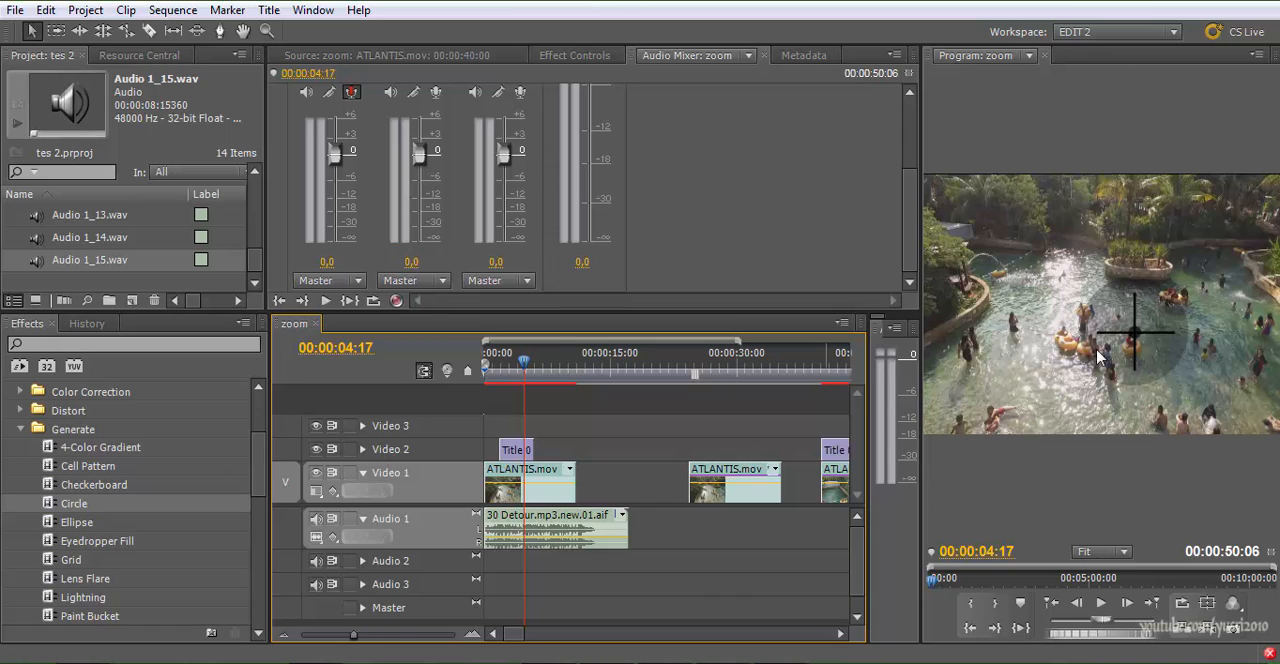
{"action": "left_click_drag", "start_coordinate": [695, 368], "coordinate": [740, 367]}
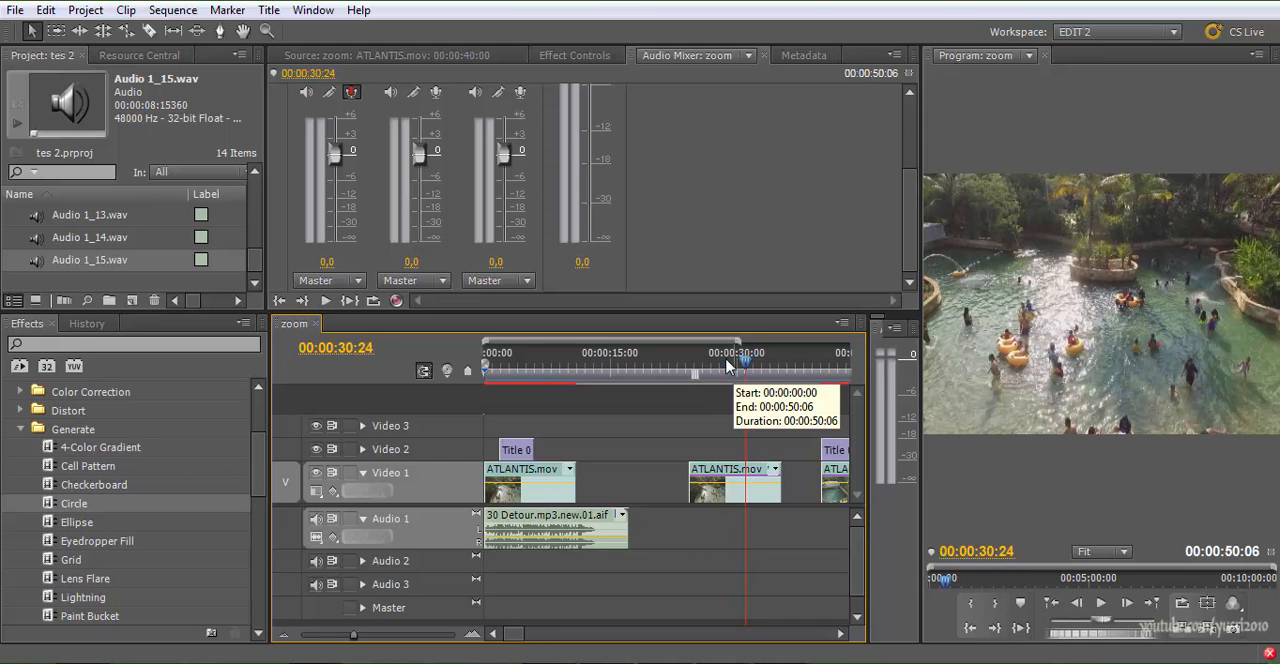
{"action": "left_click", "coordinate": [555, 368]}
{"action": "key", "text": "space"}
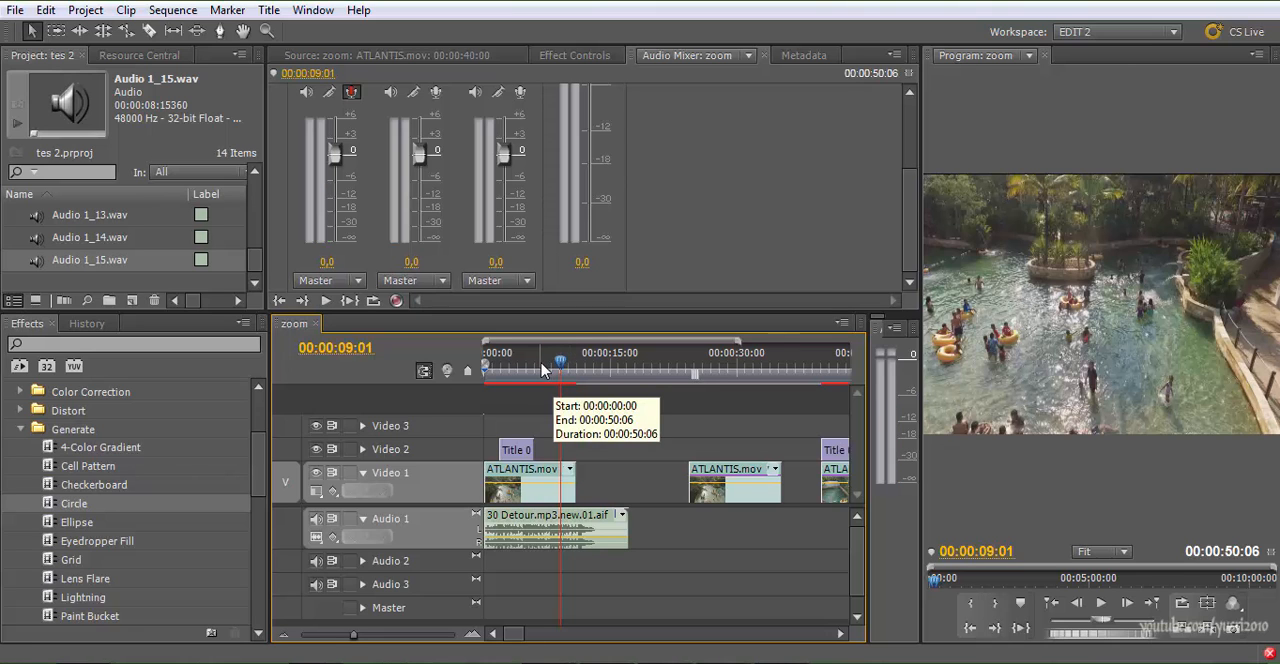
{"action": "left_click_drag", "start_coordinate": [543, 370], "coordinate": [485, 370]}
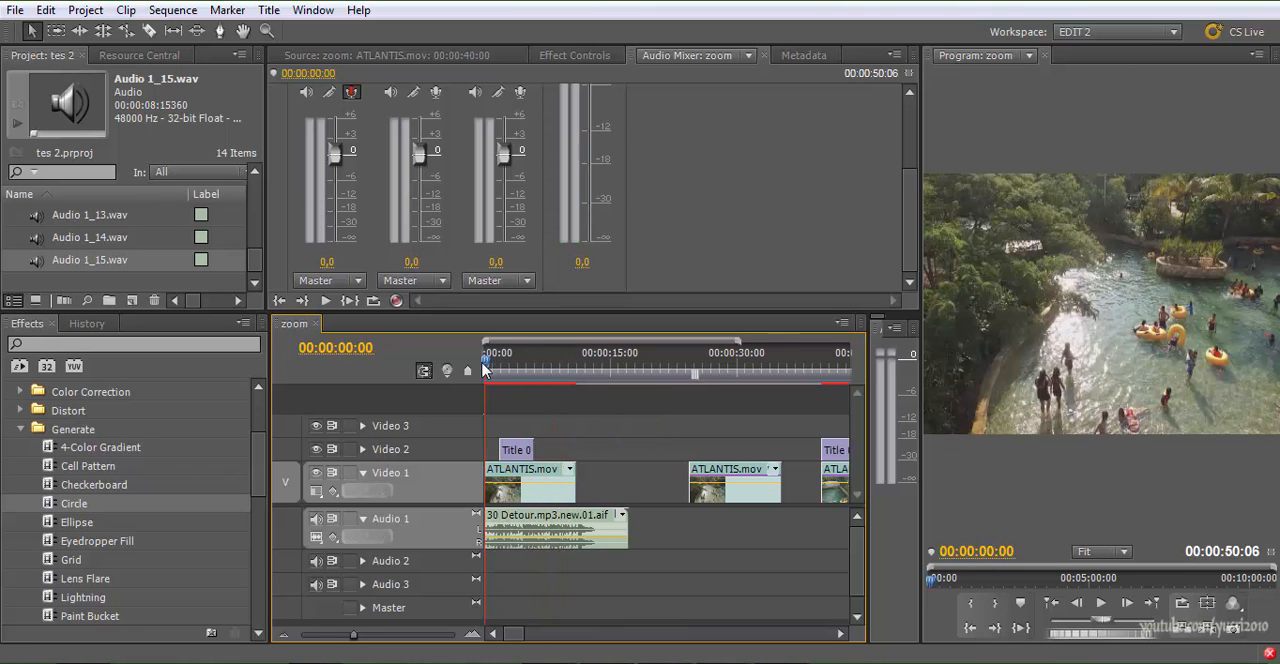
Review the first clip's opening twice from the sequence start in a maximized Program monitor, pausing on the crosshair title and restoring the layout
{"action": "left_click", "coordinate": [1040, 478]}
{"action": "key", "text": "grave"}
{"action": "key", "text": "space"}
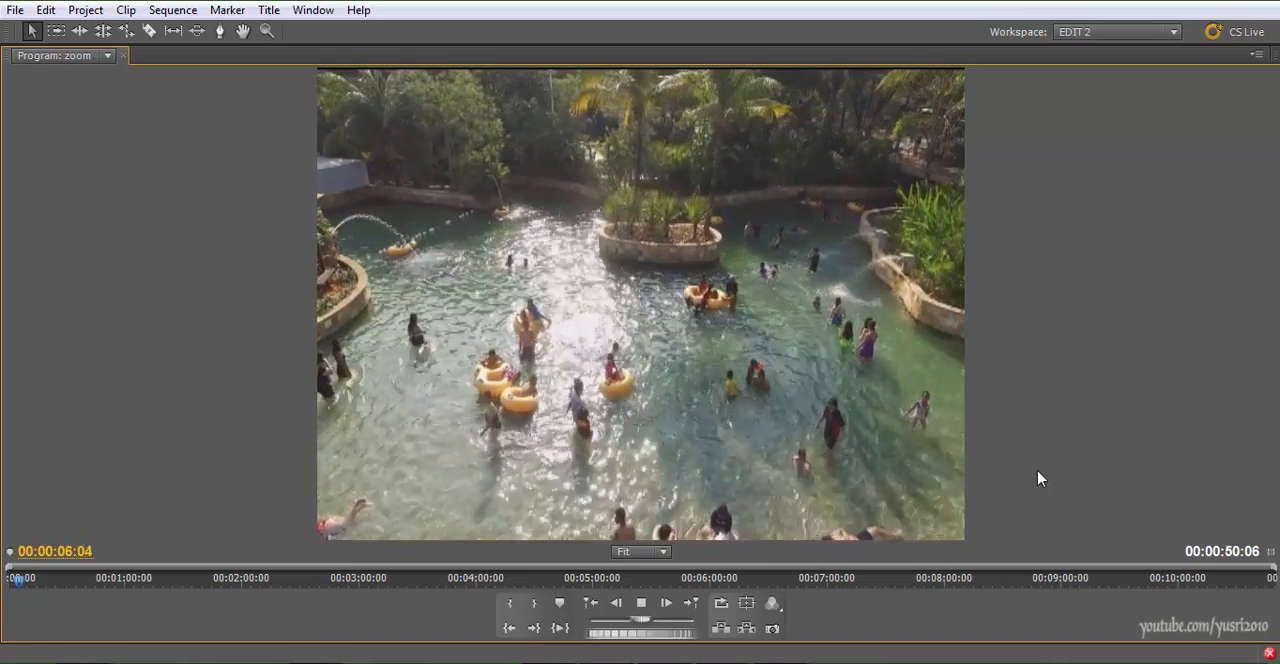
{"action": "key", "text": "space"}
{"action": "left_click", "coordinate": [9, 580]}
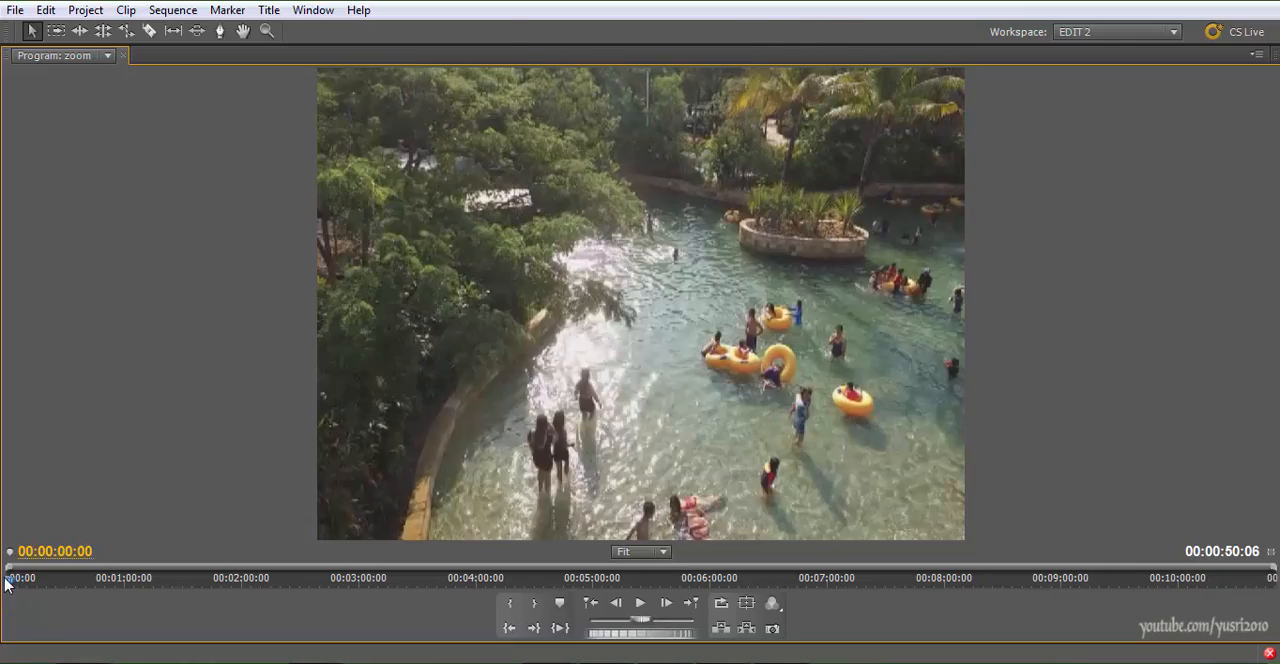
{"action": "key", "text": "space"}
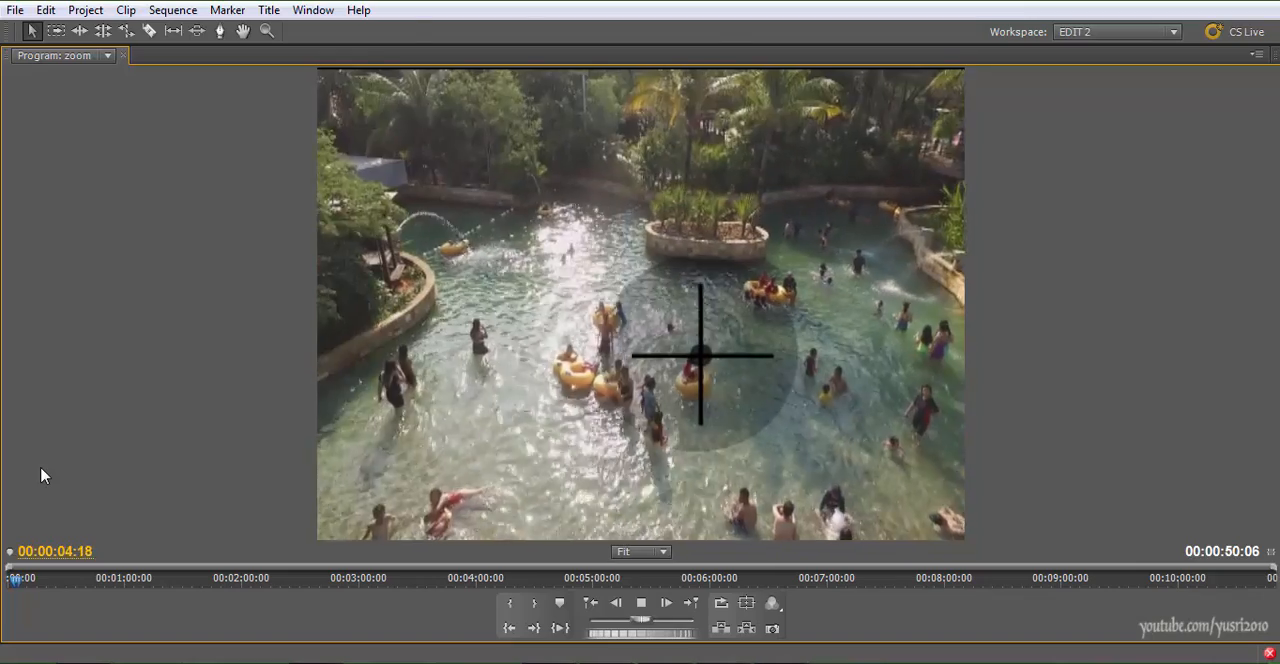
{"action": "key", "text": "space"}
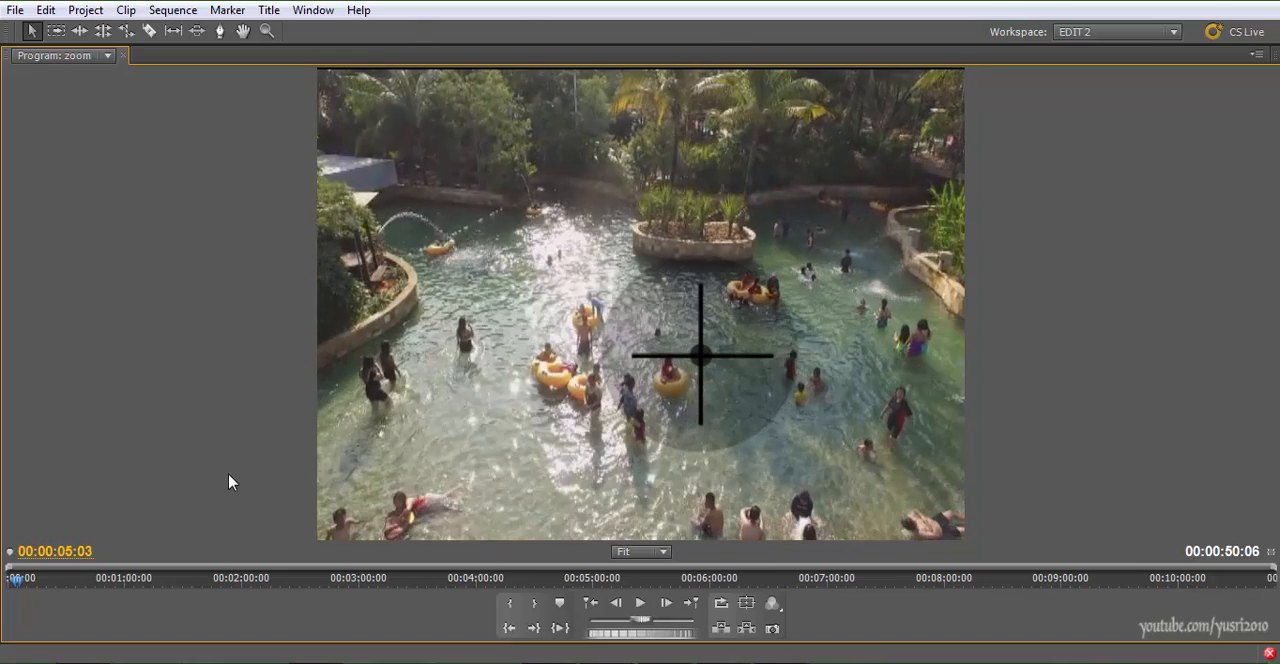
{"action": "key", "text": "grave"}
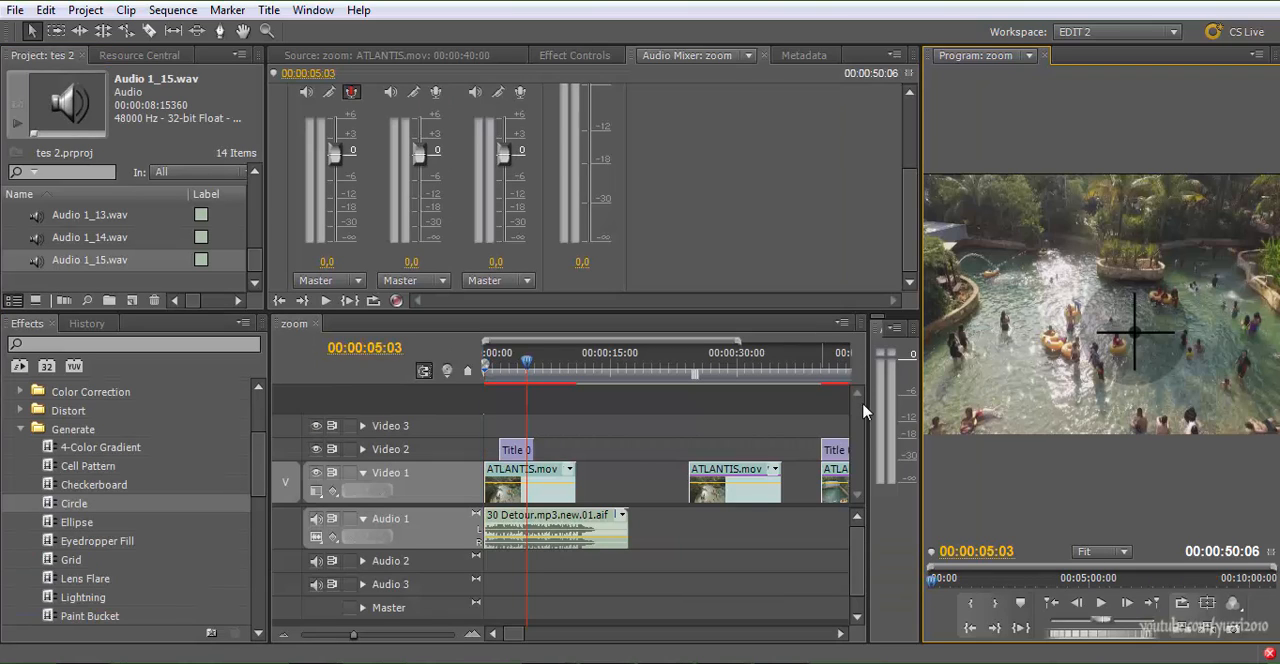
Play the third ATLANTIS.mov clip under Title 01 and step back near its beginning to examine the circular scope view
{"action": "left_click_drag", "start_coordinate": [534, 363], "coordinate": [823, 370]}
{"action": "key", "text": "space"}
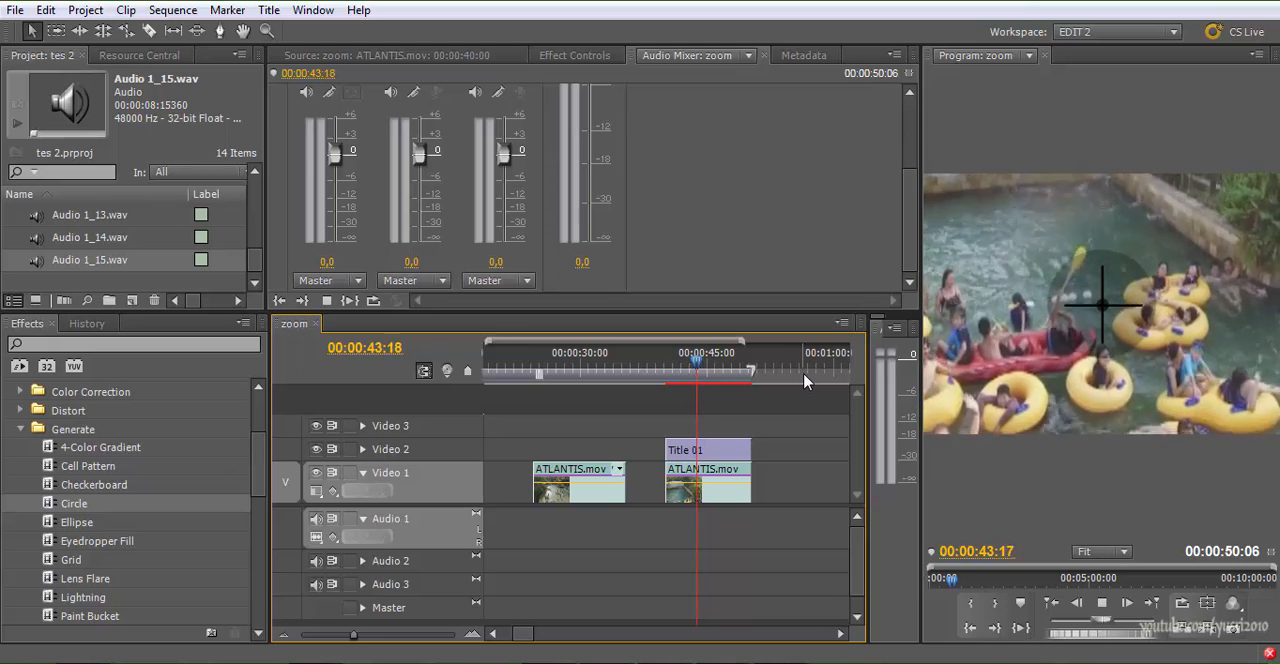
{"action": "left_click", "coordinate": [688, 362]}
{"action": "key", "text": "Left"}
{"action": "key", "text": "Left"}
{"action": "key", "text": "Left"}
{"action": "key", "text": "Left"}
{"action": "key", "text": "Left"}
{"action": "key", "text": "Left"}
{"action": "key", "text": "Left"}
{"action": "key", "text": "Left"}
{"action": "key", "text": "Left"}
{"action": "key", "text": "Left"}
{"action": "key", "text": "Left"}
{"action": "key", "text": "Left"}
{"action": "key", "text": "Left"}
{"action": "key", "text": "Left"}
{"action": "key", "text": "Left"}
{"action": "key", "text": "Left"}
{"action": "key", "text": "Left"}
{"action": "key", "text": "Left"}
{"action": "key", "text": "Left"}
{"action": "key", "text": "Left"}
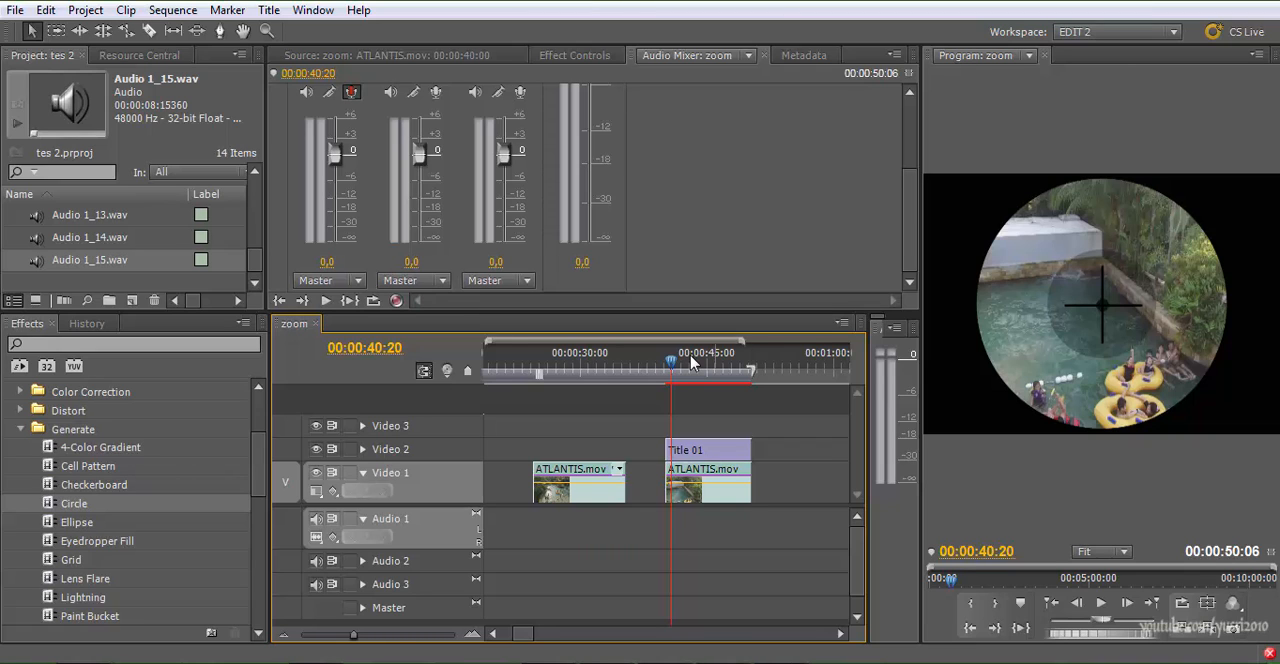
Review the first ATLANTIS.mov clip just after its title ends, around 00:00:07 to 00:00:08
{"action": "key", "text": "minus"}
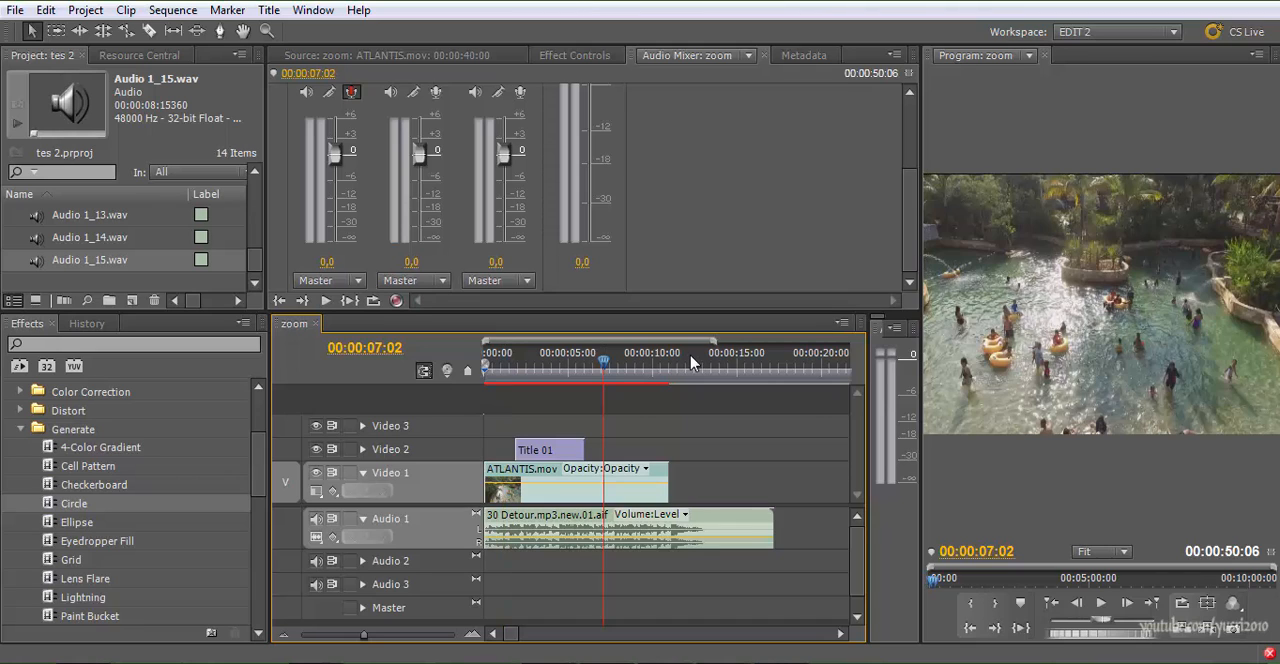
{"action": "key", "text": "space"}
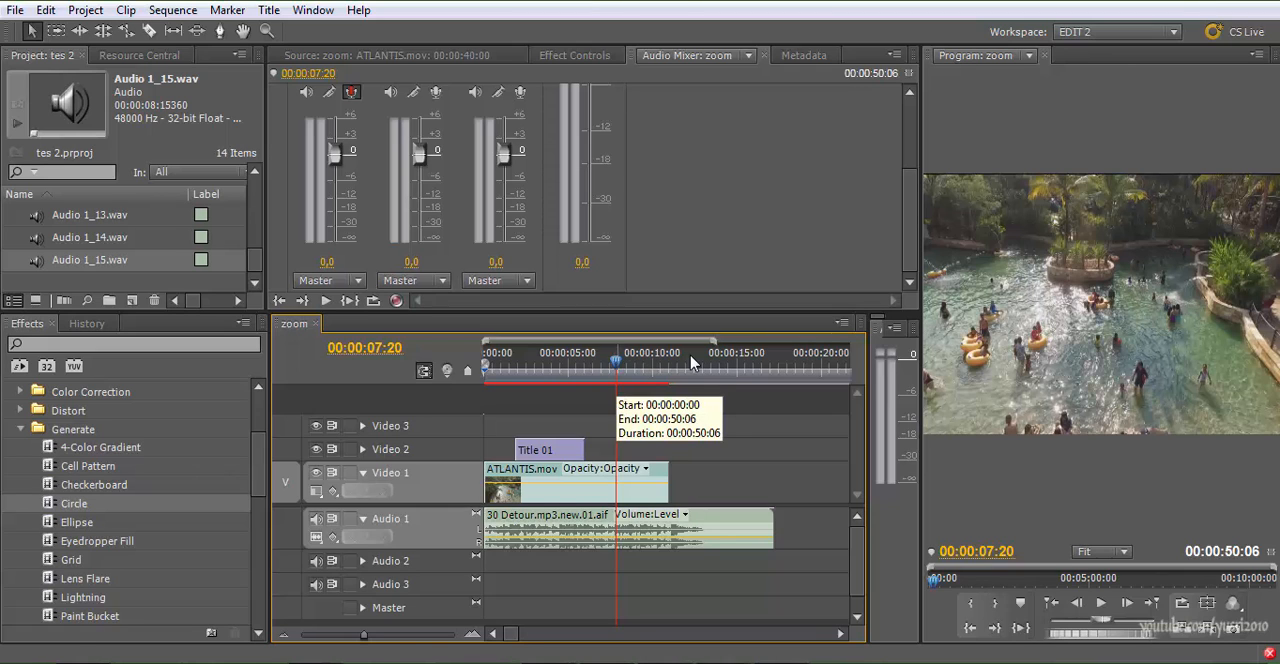
{"action": "left_click", "coordinate": [634, 363]}
{"action": "key", "text": "Left"}
{"action": "key", "text": "Left"}
{"action": "key", "text": "Left"}
{"action": "key", "text": "Left"}
{"action": "key", "text": "Left"}
{"action": "key", "text": "Left"}
{"action": "key", "text": "Left"}
{"action": "key", "text": "Left"}
{"action": "key", "text": "Left"}
{"action": "key", "text": "Left"}
{"action": "key", "text": "Left"}
{"action": "key", "text": "Left"}
{"action": "key", "text": "Left"}
{"action": "key", "text": "Left"}
{"action": "key", "text": "Left"}
{"action": "key", "text": "Left"}
{"action": "key", "text": "Left"}
{"action": "key", "text": "Left"}
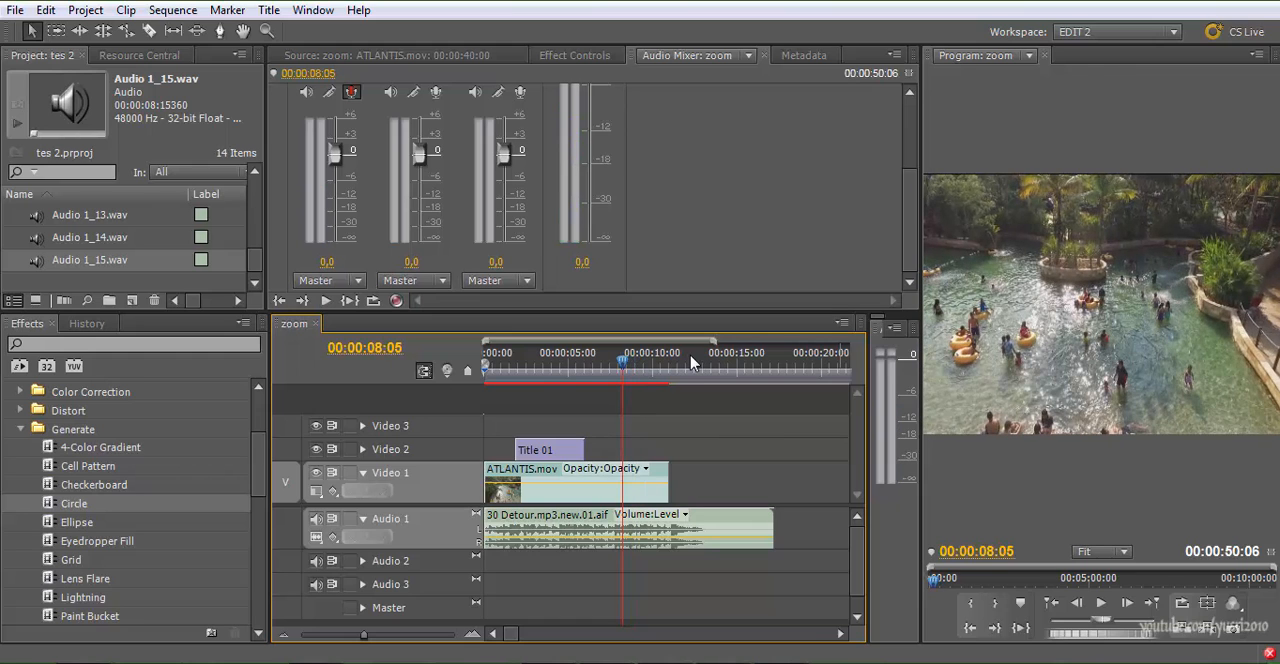
Show the effect settings of the first ATLANTIS.mov clip and examine its Position and Scale keyframes around 00:00:03:09
{"action": "left_click", "coordinate": [632, 492]}
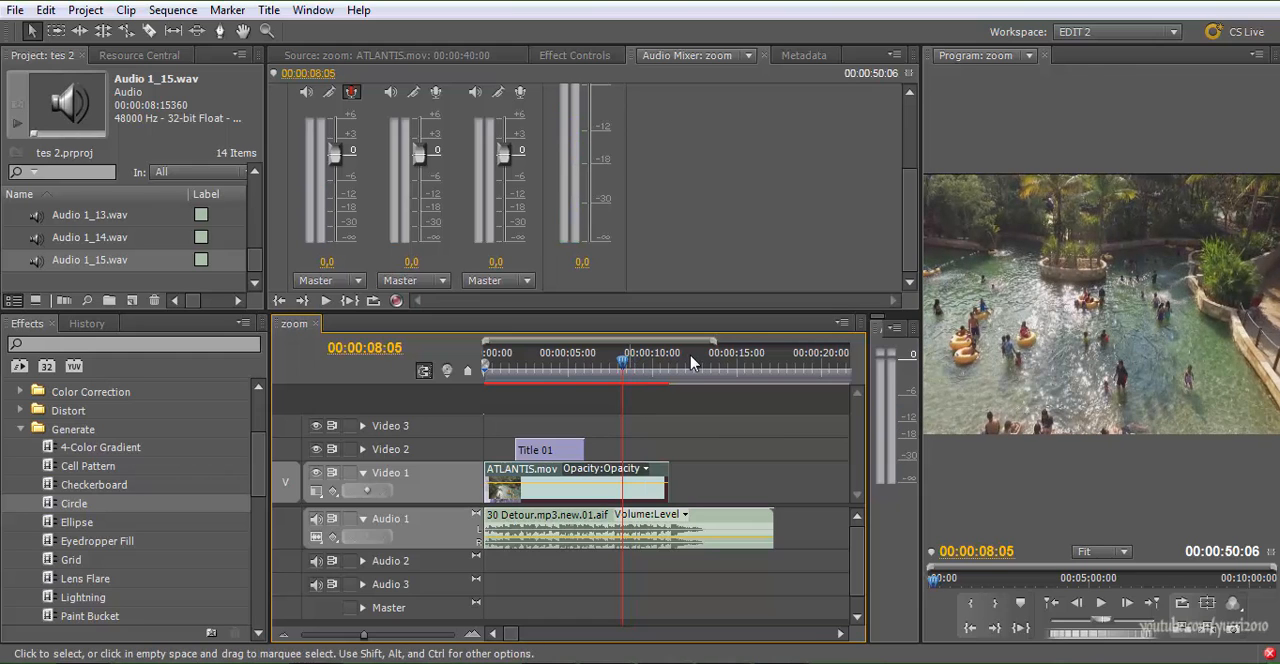
{"action": "left_click", "coordinate": [575, 55]}
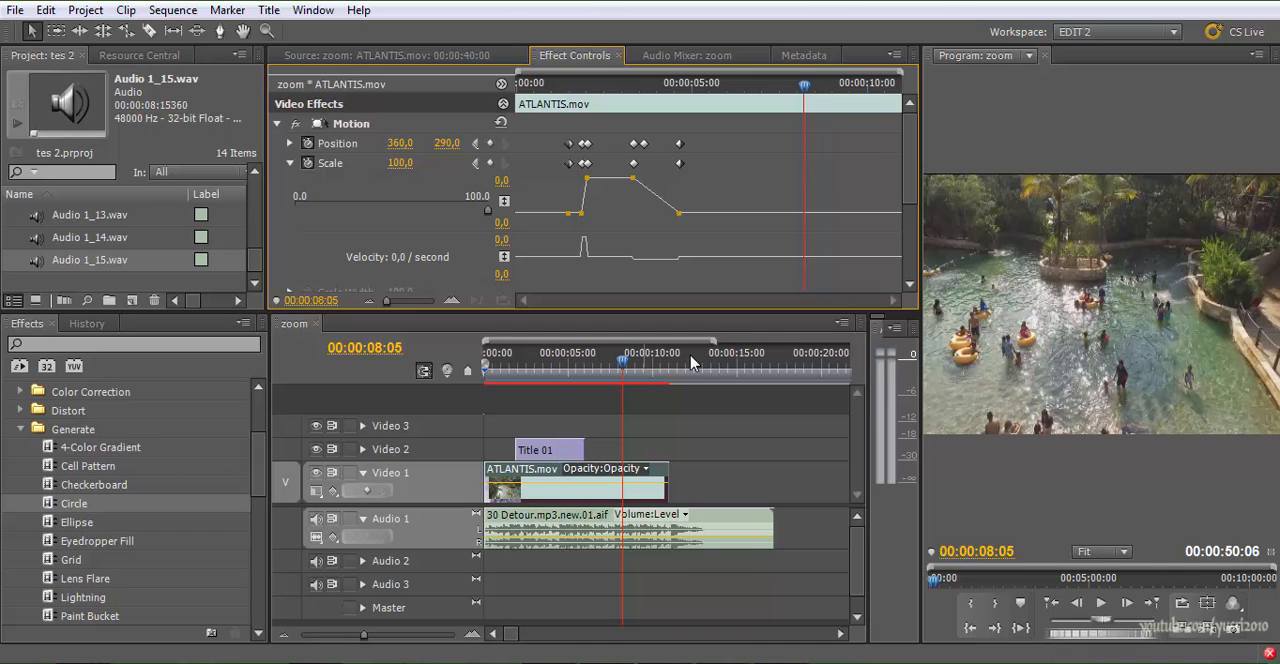
{"action": "key", "text": "space"}
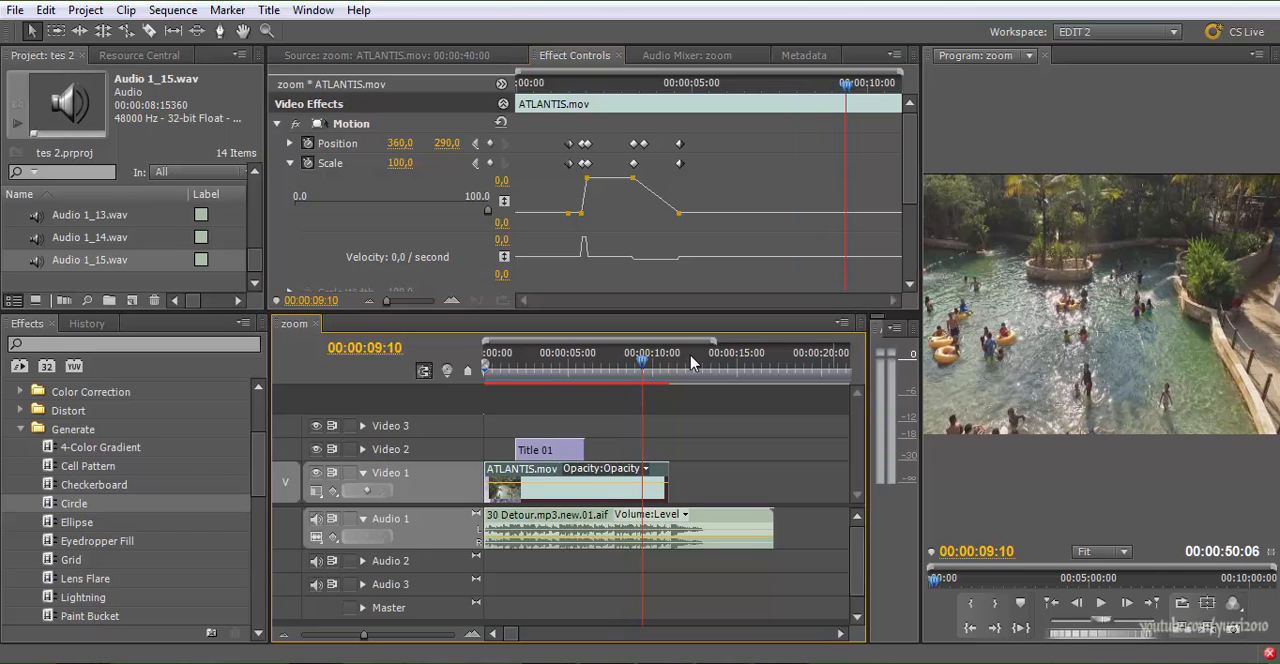
{"action": "left_click_drag", "start_coordinate": [642, 362], "coordinate": [549, 362]}
{"action": "key", "text": "Left"}
{"action": "key", "text": "Left"}
{"action": "key", "text": "Left"}
{"action": "key", "text": "Left"}
{"action": "key", "text": "Left"}
{"action": "key", "text": "Left"}
{"action": "key", "text": "Left"}
{"action": "key", "text": "Left"}
{"action": "key", "text": "Left"}
{"action": "key", "text": "Left"}
{"action": "key", "text": "Left"}
{"action": "key", "text": "Left"}
{"action": "key", "text": "Left"}
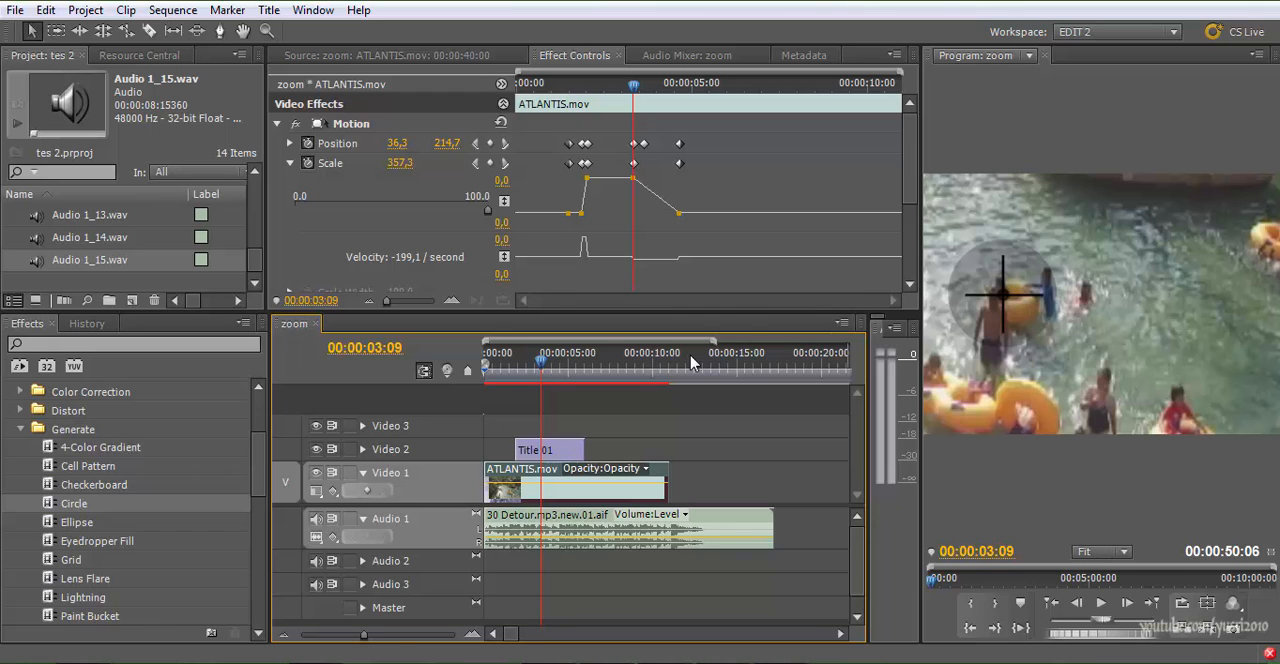
{"action": "key", "text": "space"}
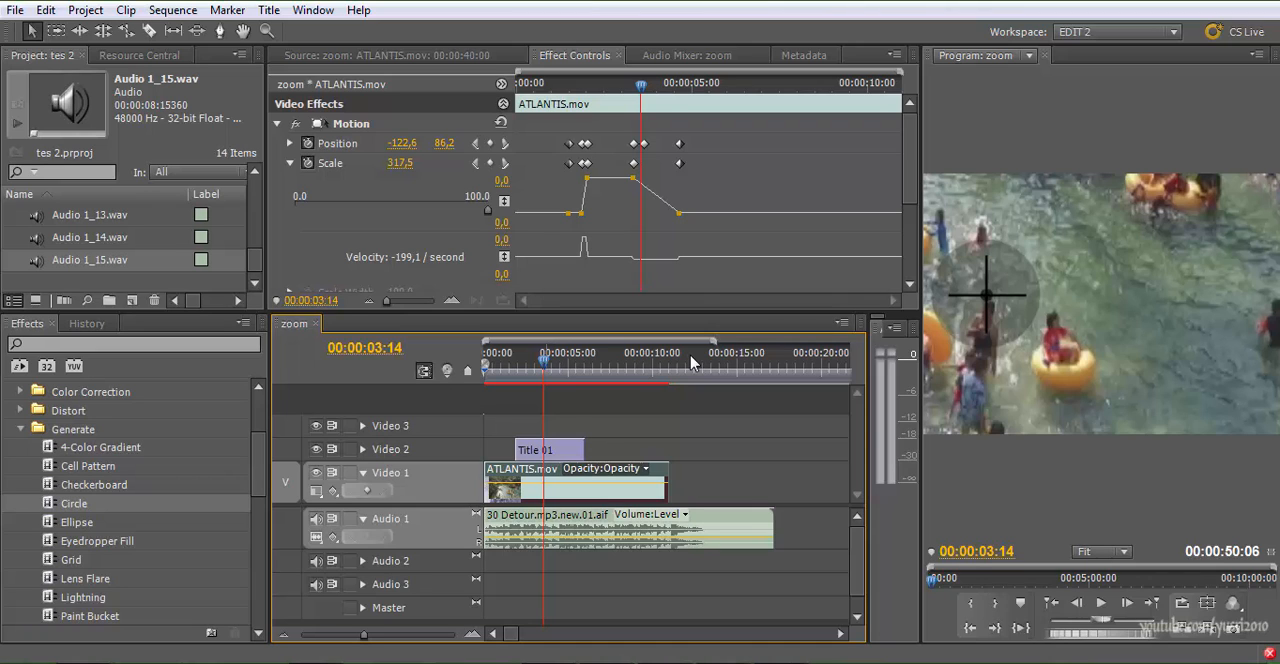
Step through the frames between 00:00:03:03 and 00:00:03:20 to examine how the zoom-out keyframes move the picture under the crosshair
{"action": "key", "text": "Right"}
{"action": "key", "text": "Right"}
{"action": "key", "text": "Right"}
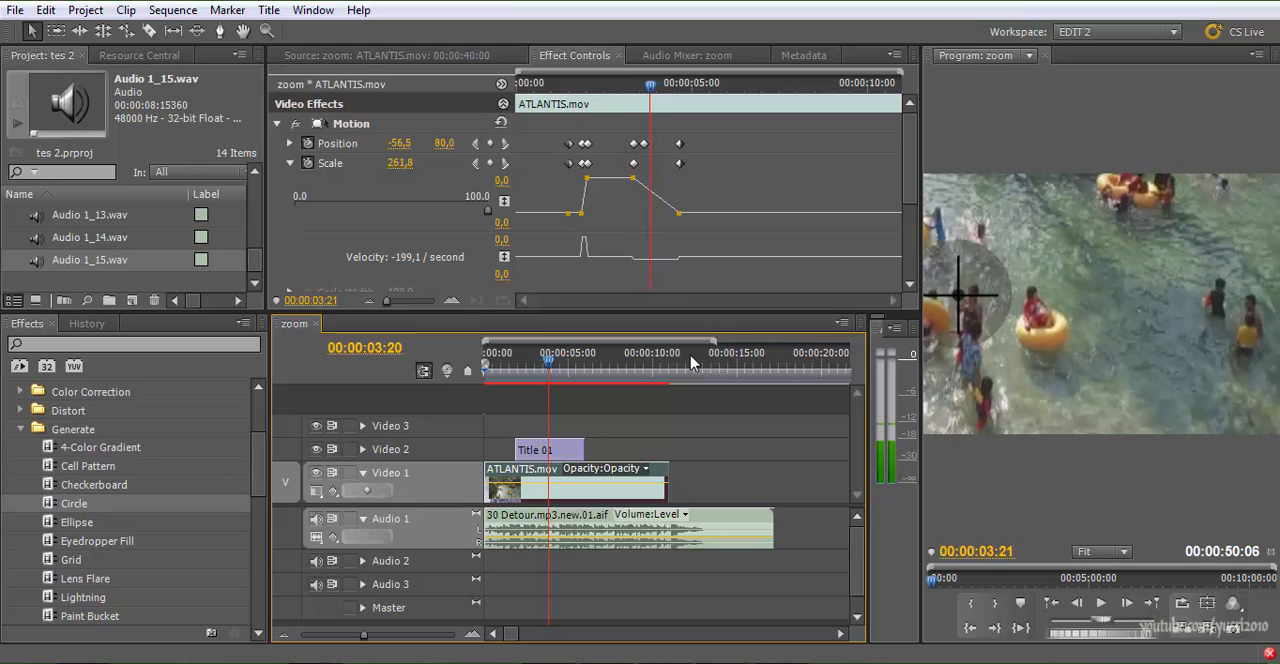
{"action": "key", "text": "Left"}
{"action": "key", "text": "Left"}
{"action": "key", "text": "Left"}
{"action": "key", "text": "Left"}
{"action": "key", "text": "Left"}
{"action": "key", "text": "Left"}
{"action": "key", "text": "Left"}
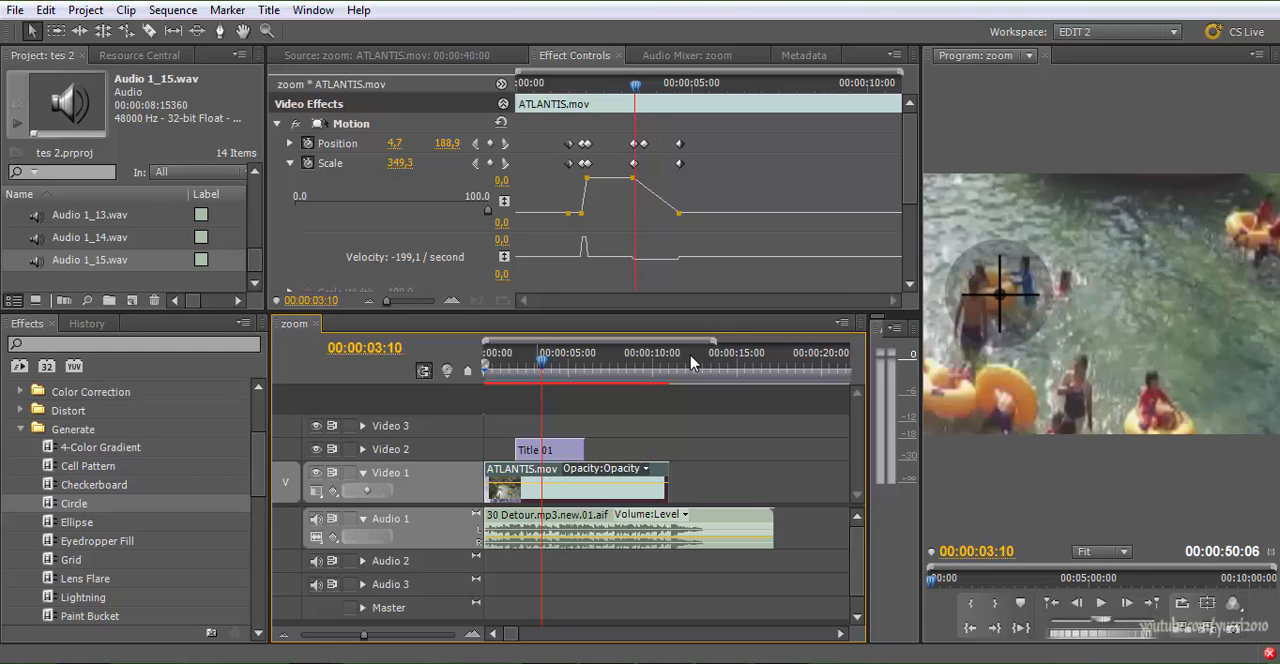
{"action": "key", "text": "minus"}
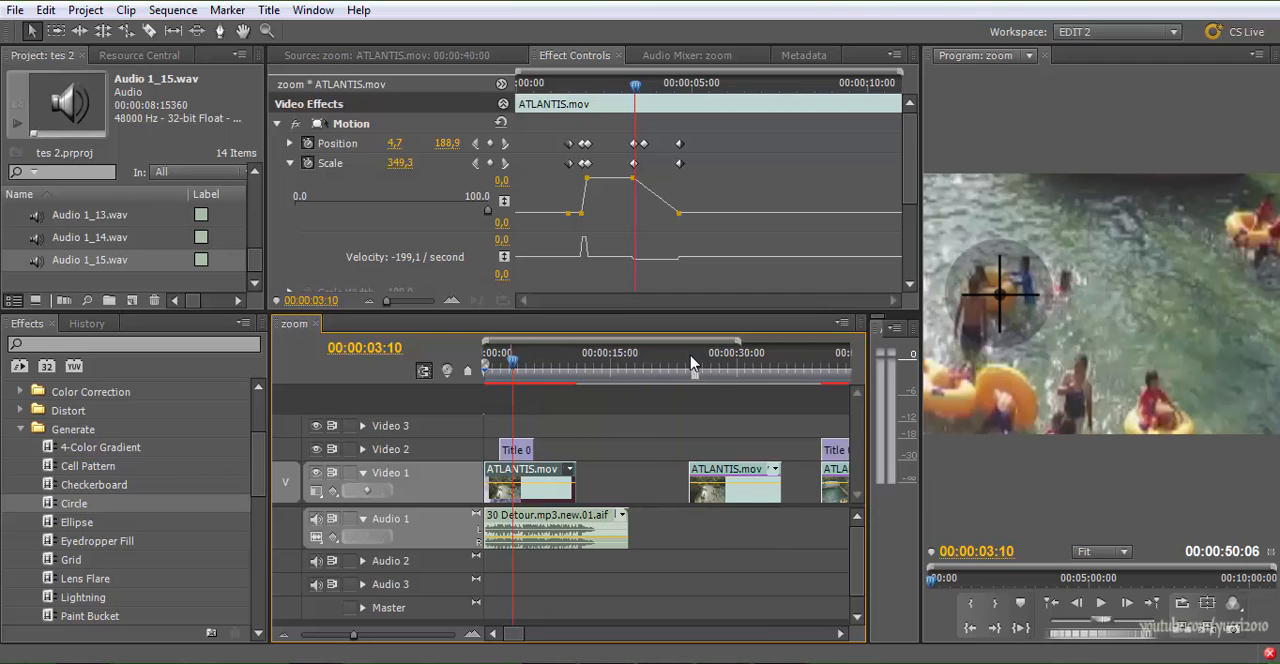
{"action": "key", "text": "Left"}
{"action": "key", "text": "Left"}
{"action": "key", "text": "Left"}
{"action": "key", "text": "Left"}
{"action": "key", "text": "Left"}
{"action": "key", "text": "Left"}
{"action": "key", "text": "Left"}
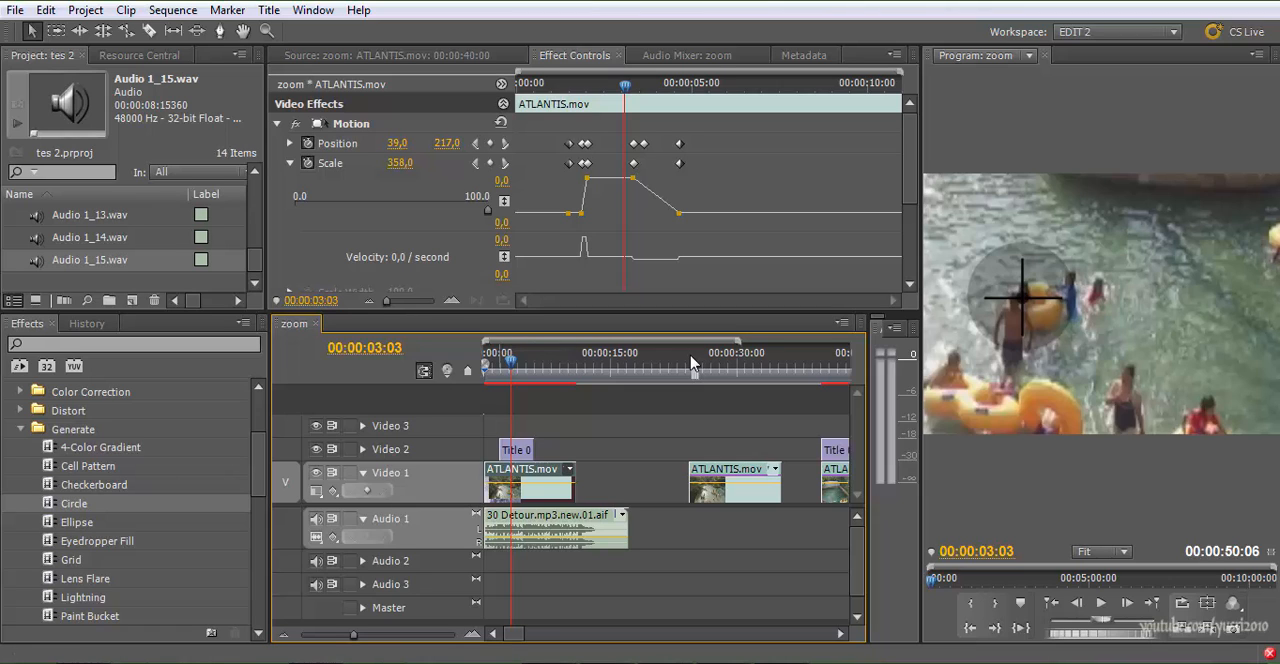
Replay the sequence from its start to check the zoom-in under the crosshair title
{"action": "key", "text": "Home"}
{"action": "key", "text": "space"}
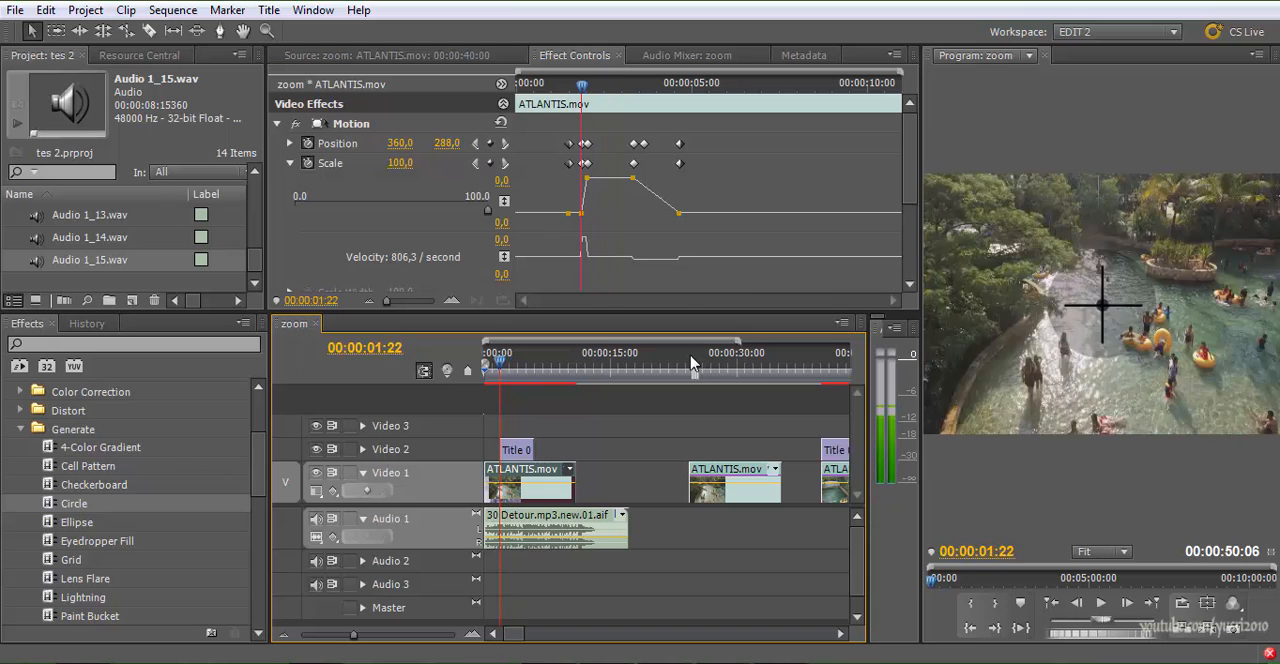
{"action": "key", "text": "space"}
{"action": "key", "text": "minus"}
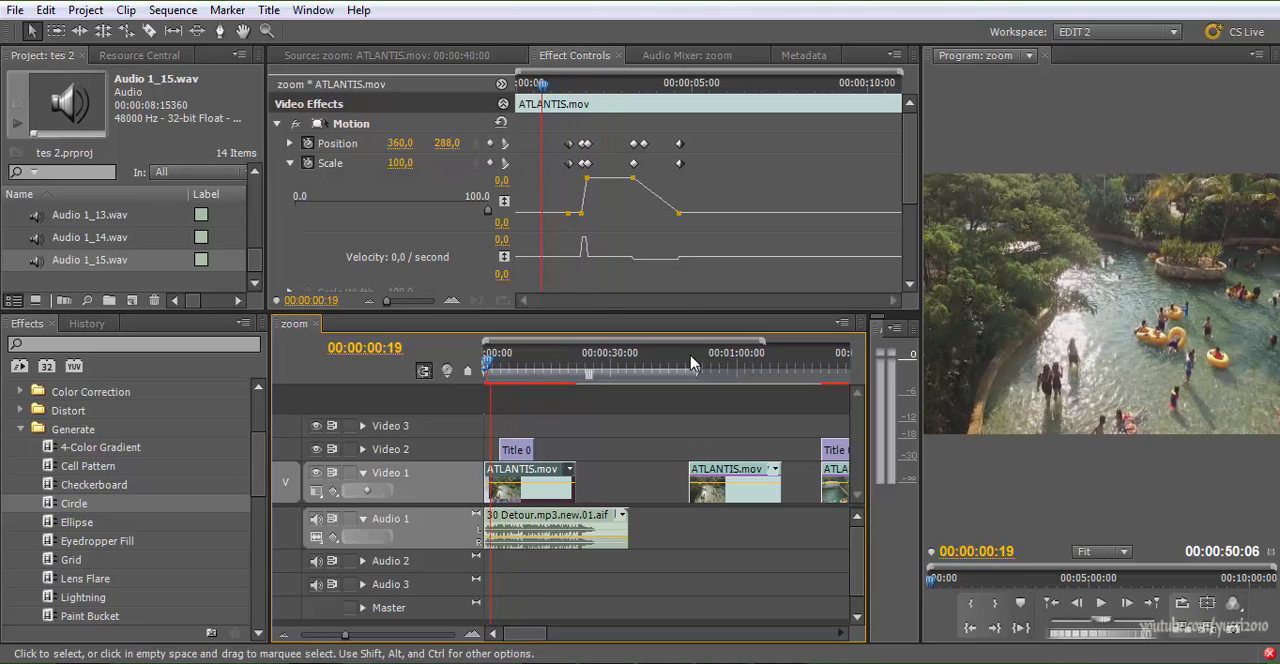
Place the playhead past the last clip at 00:00:53:17 and open ATLANTIS.mov from bin 6 in the Source monitor
{"action": "left_click", "coordinate": [690, 362]}
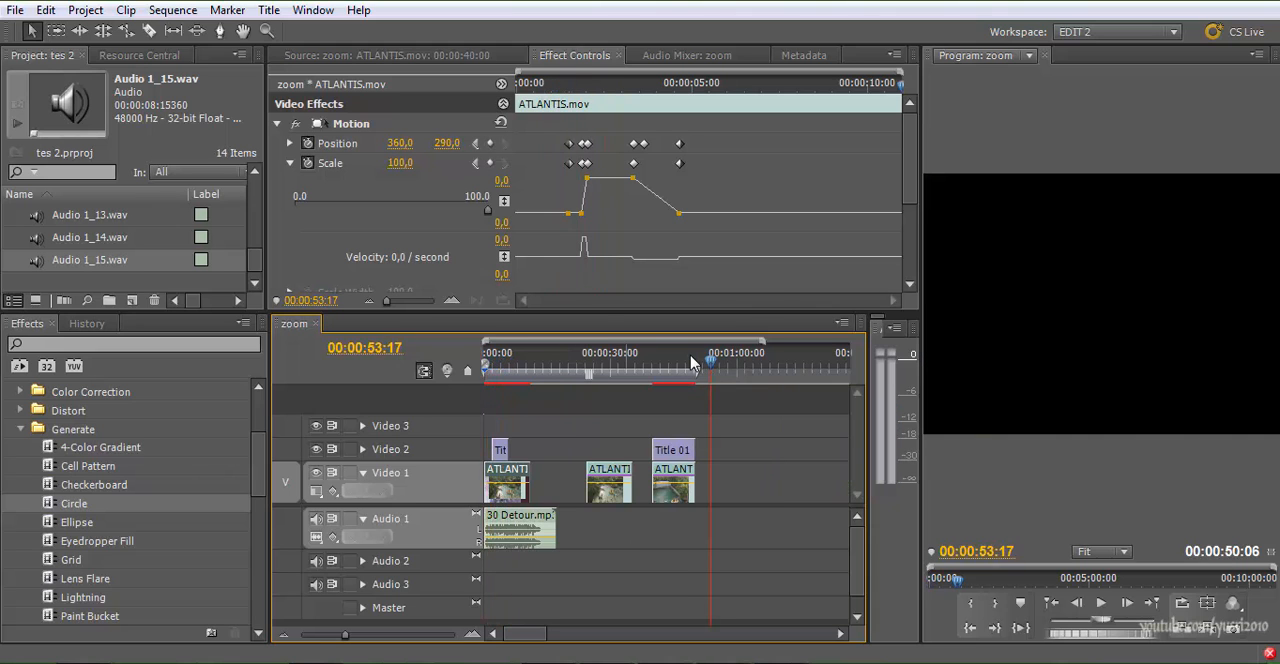
{"action": "mouse_move", "coordinate": [255, 260]}
{"action": "left_mouse_down"}
{"action": "mouse_move", "coordinate": [255, 212]}
{"action": "mouse_move", "coordinate": [255, 261]}
{"action": "left_mouse_up"}
{"action": "scroll", "coordinate": [693, 363], "scroll_direction": "up", "scroll_amount": 6}
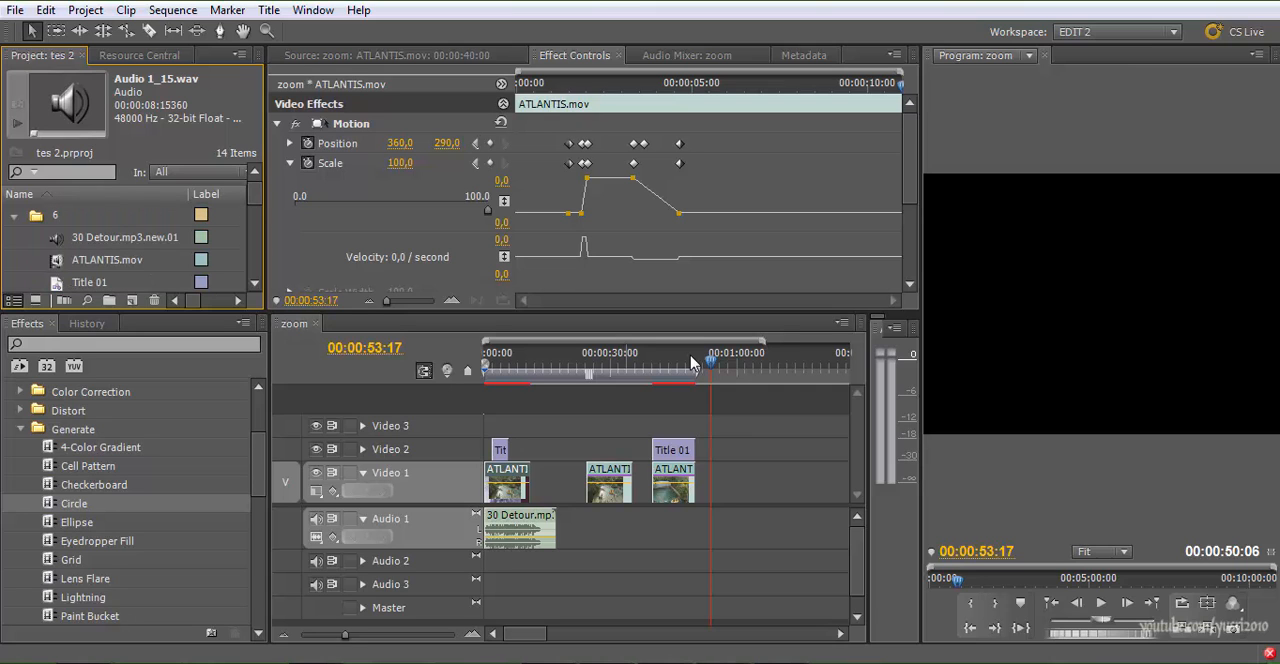
{"action": "double_click", "coordinate": [107, 260]}
Mark a source range of 00:00:06:07 in ATLANTIS.mov, ending at 01:06:49:22
{"action": "mouse_move", "coordinate": [614, 247]}
{"action": "left_mouse_down"}
{"action": "mouse_move", "coordinate": [485, 247]}
{"action": "mouse_move", "coordinate": [723, 247]}
{"action": "left_mouse_up"}
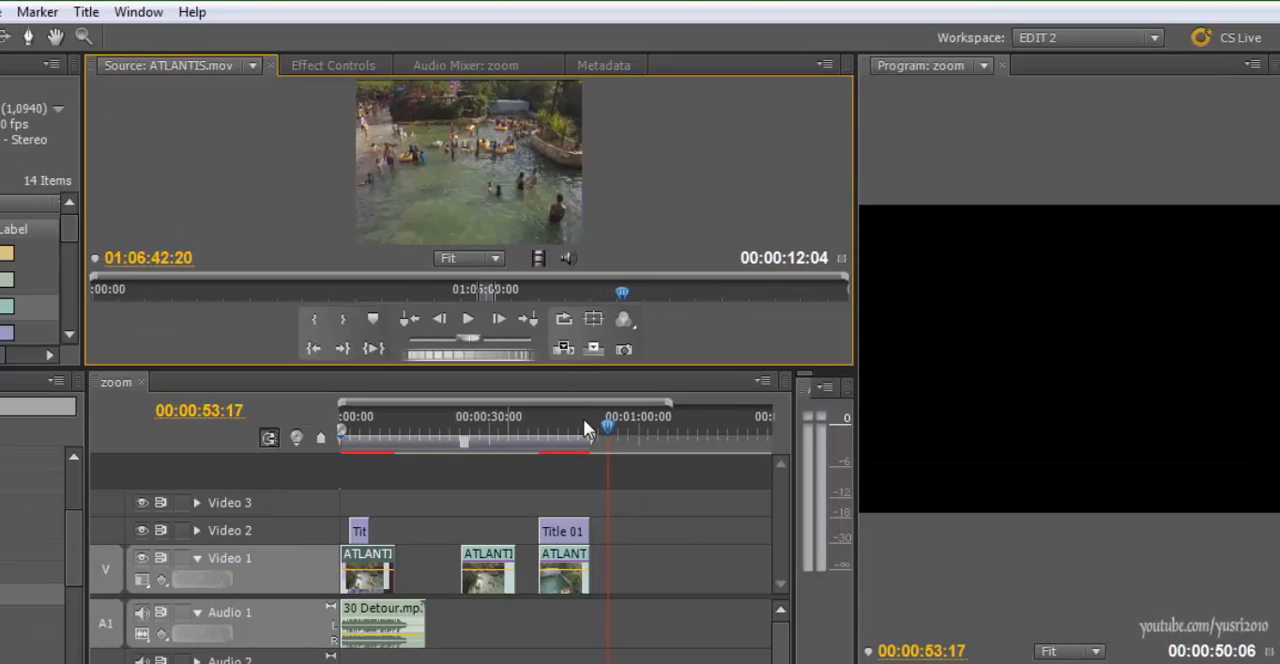
{"action": "left_click_drag", "start_coordinate": [622, 292], "coordinate": [623, 292]}
{"action": "key", "text": "i"}
{"action": "key", "text": "space"}
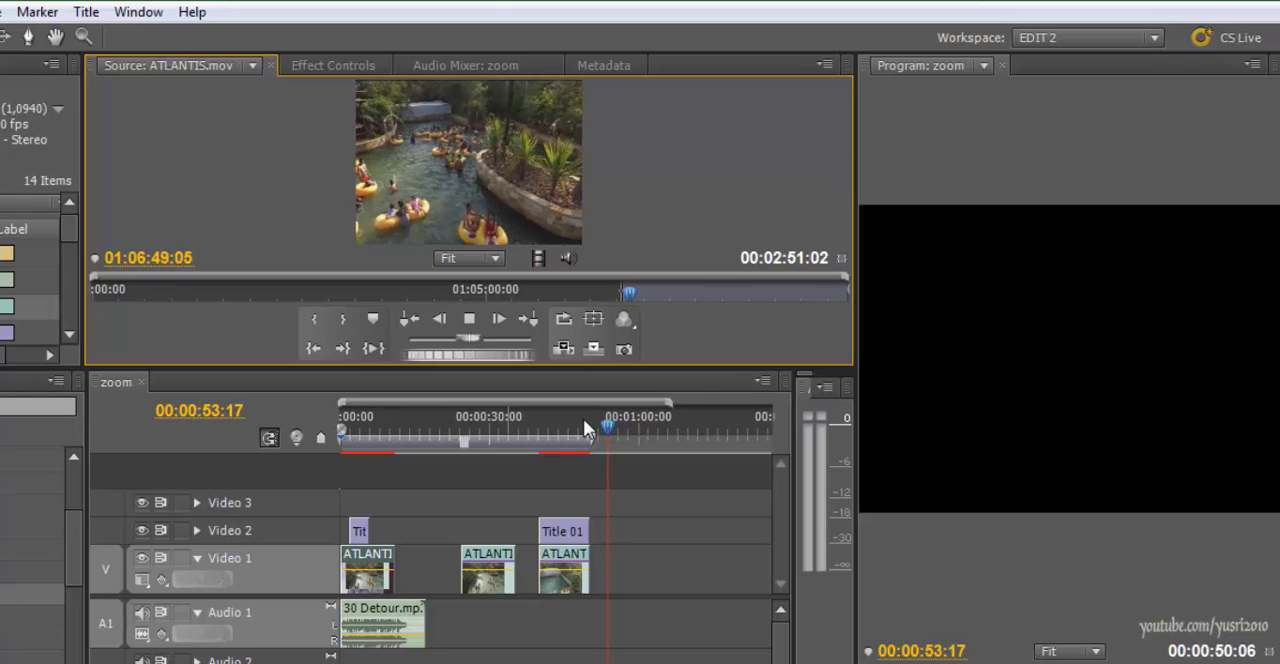
{"action": "key", "text": "space"}
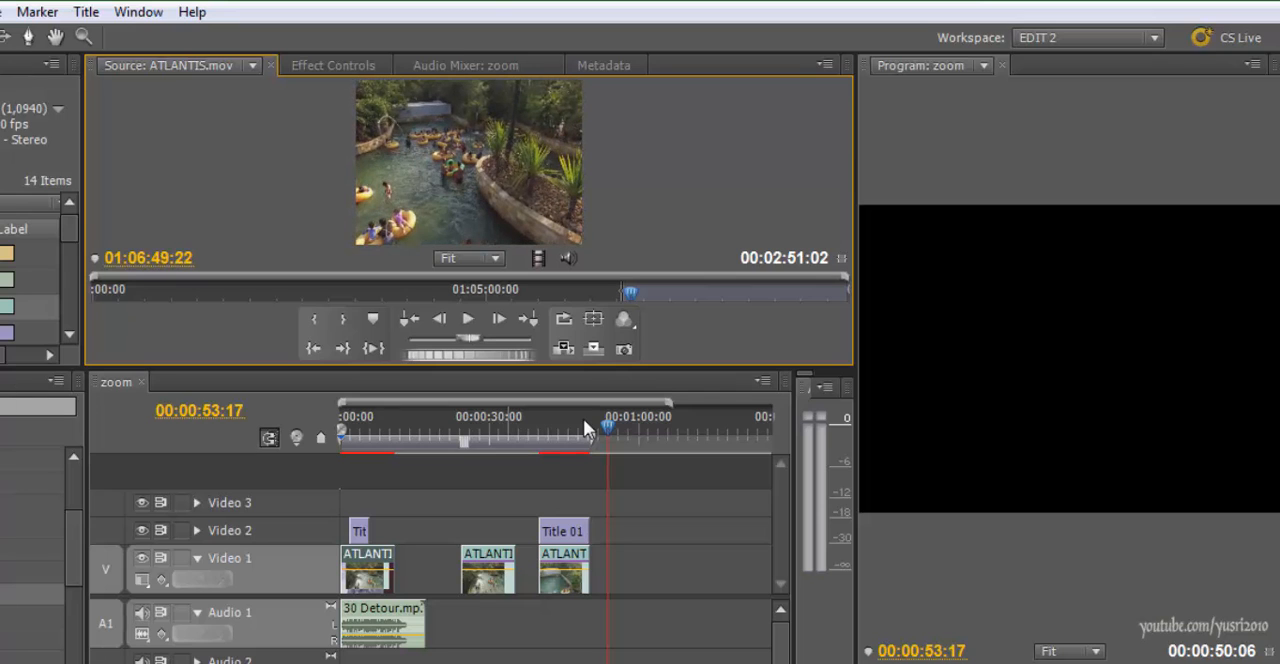
{"action": "key", "text": "o"}
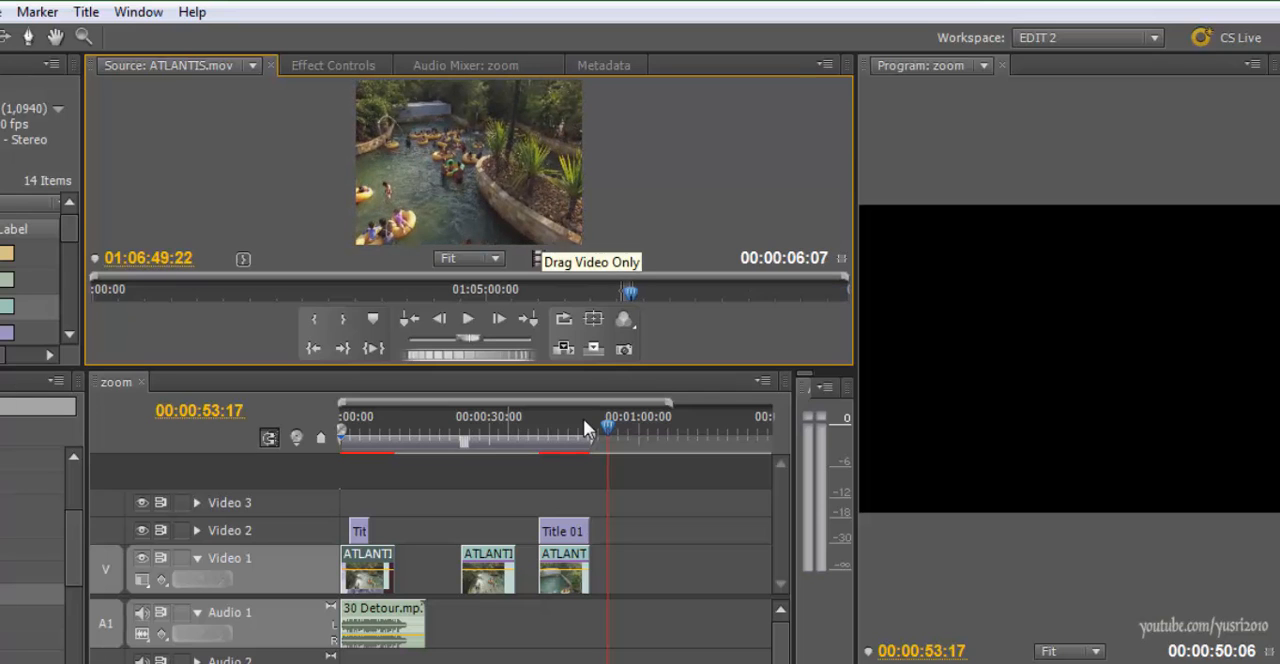
Place only the video of the marked ATLANTIS.mov range on Video 1 at 00:00:53:17
{"action": "left_click_drag", "start_coordinate": [538, 258], "coordinate": [608, 570]}
{"action": "key", "text": "equal"}
{"action": "key", "text": "equal"}
Play the newly placed clip on Video 1 and return to a frame near its beginning, around 00:00:54:04
{"action": "key", "text": "space"}
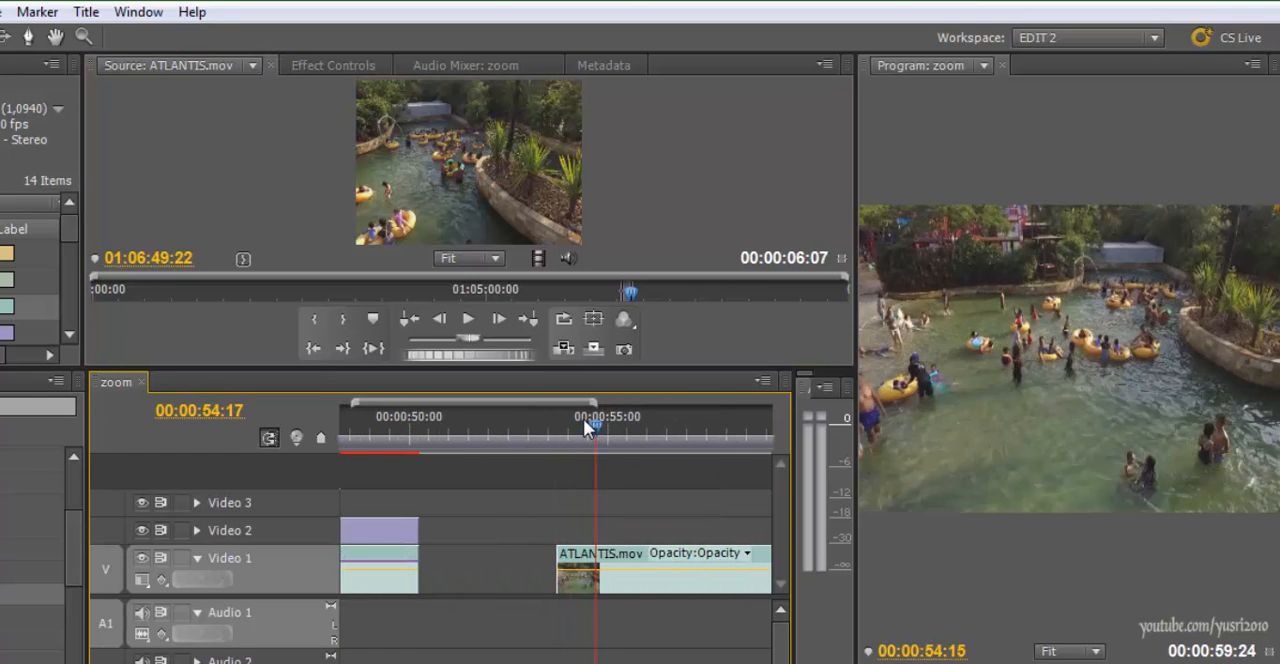
{"action": "key", "text": "space"}
{"action": "left_click_drag", "start_coordinate": [608, 427], "coordinate": [568, 427]}
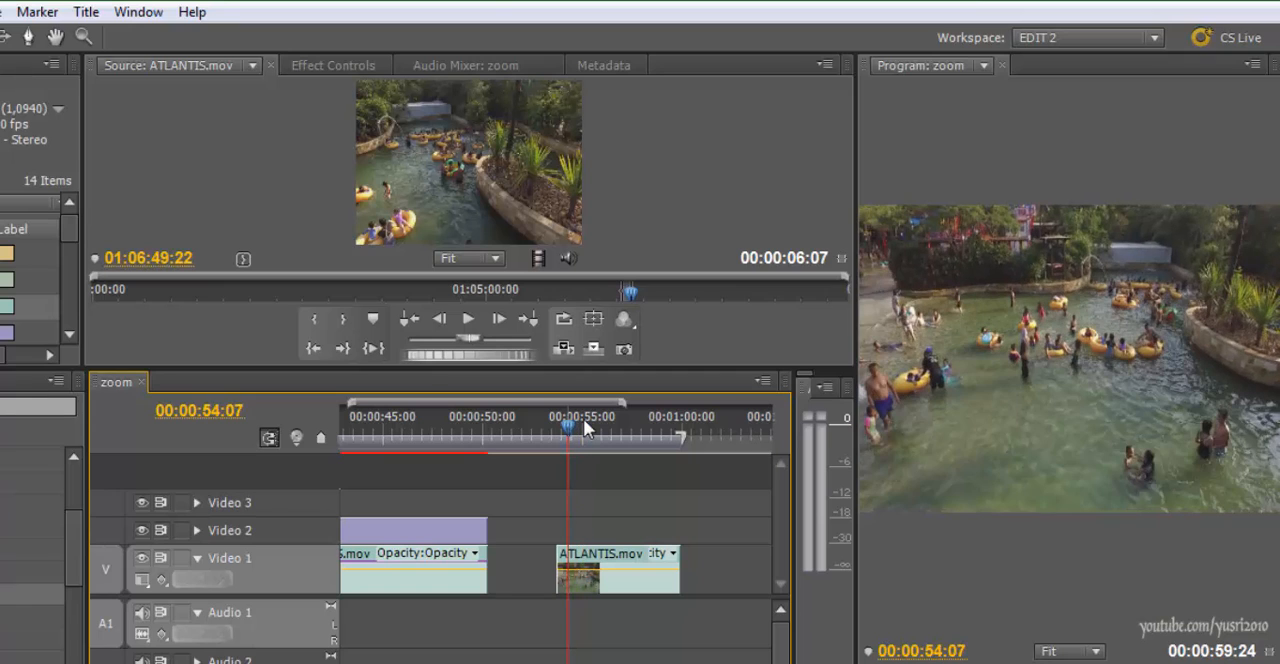
{"action": "key", "text": "space"}
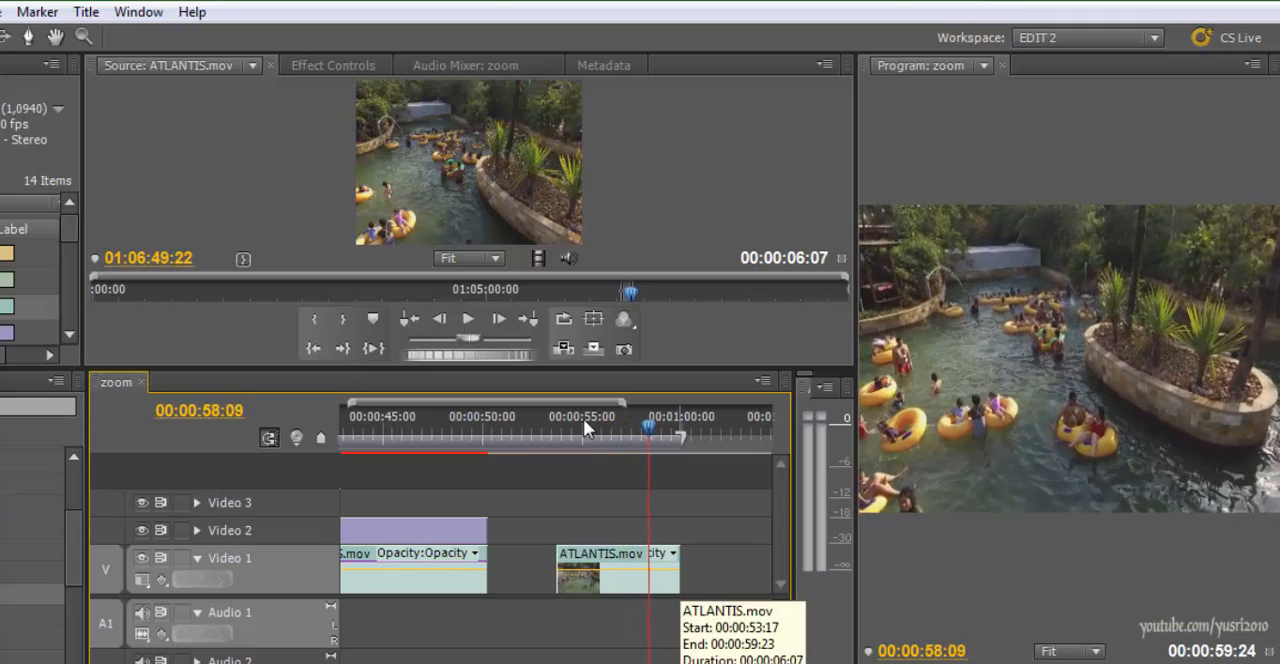
{"action": "key", "text": "j"}
{"action": "key", "text": "j"}
{"action": "key", "text": "j"}
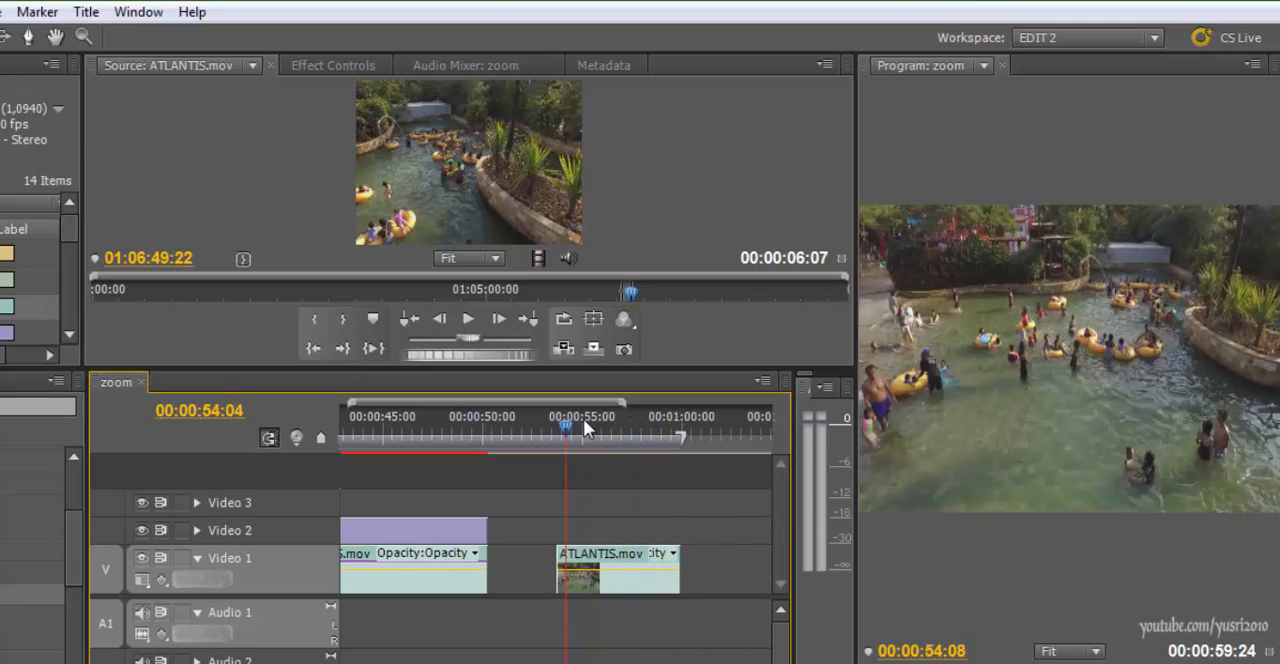
Play the first clip from the start of the sequence and stop on its finished crosshair effect around 00:00:04:10
{"action": "key", "text": "minus"}
{"action": "key", "text": "minus"}
{"action": "key", "text": "minus"}
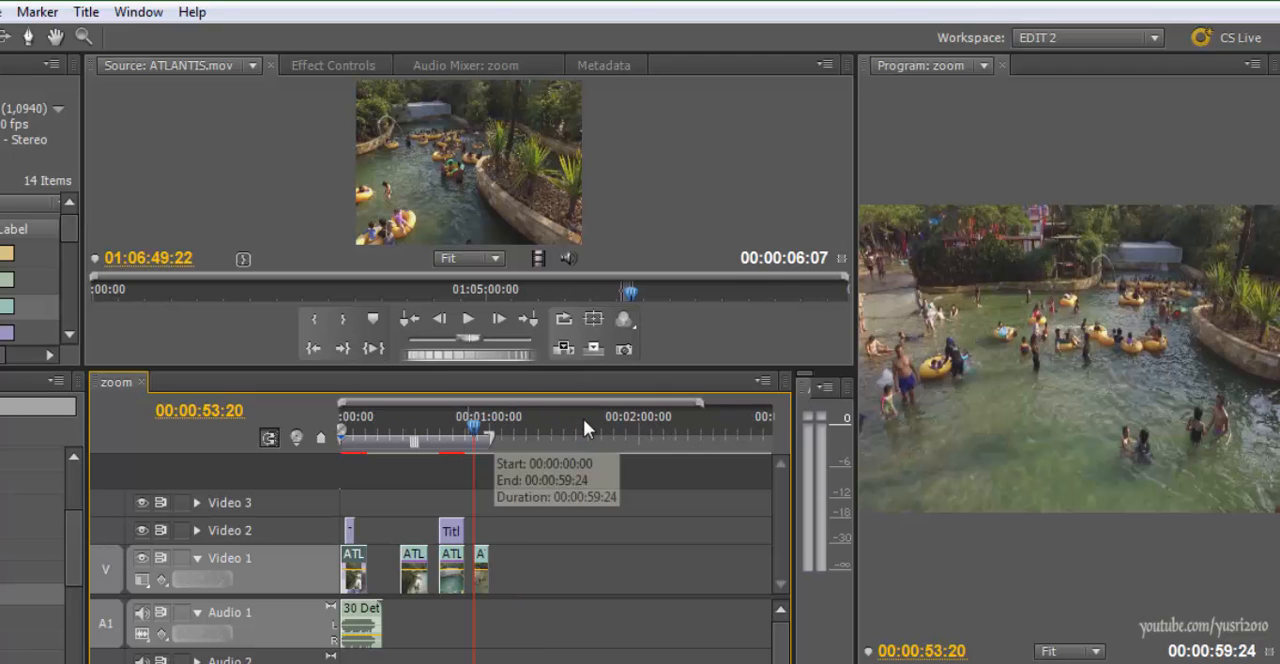
{"action": "key", "text": "Page_Up"}
{"action": "key", "text": "space"}
{"action": "key", "text": "equal"}
{"action": "key", "text": "equal"}
{"action": "key", "text": "equal"}
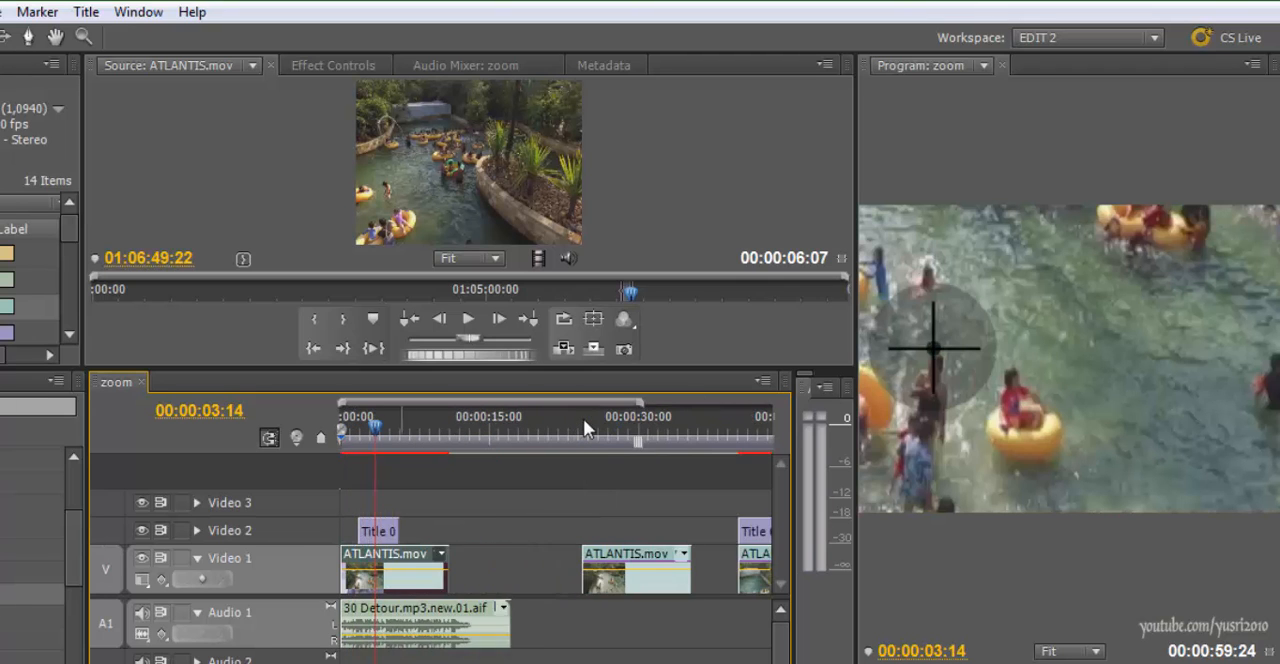
{"action": "key", "text": "space"}
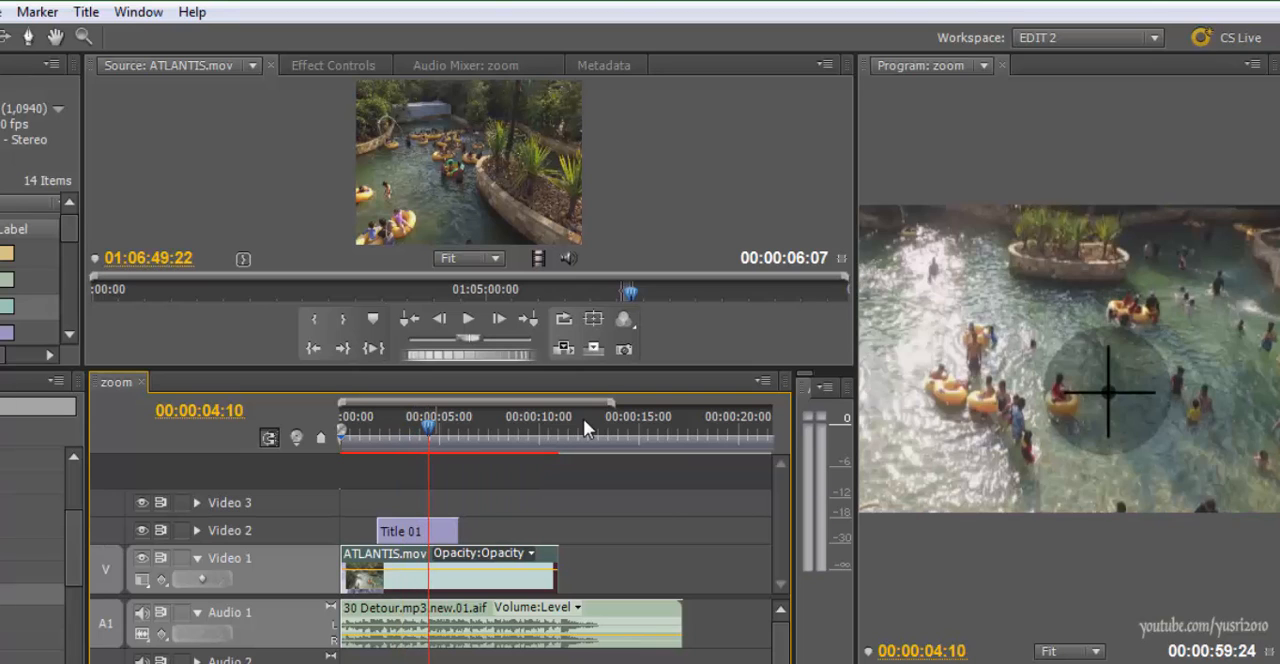
{"action": "left_click", "coordinate": [434, 537]}
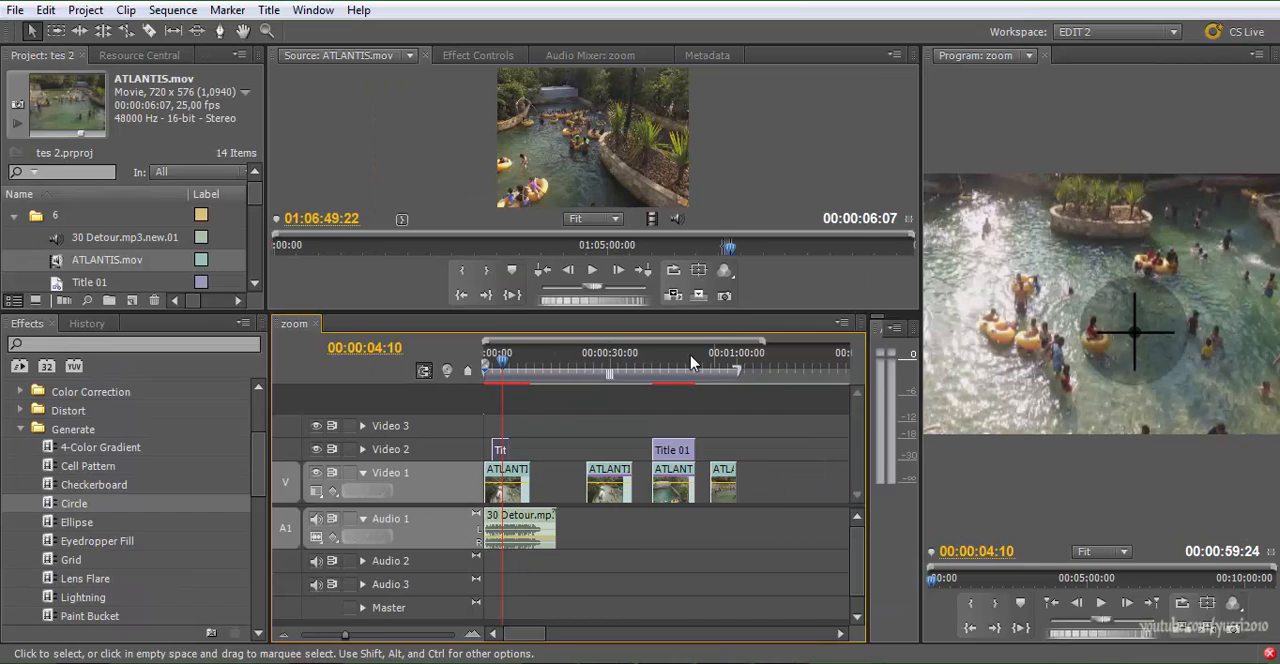
Return the playhead to the start of the last clip, around 00:00:53:22, and open bin 6 in its own window
{"action": "left_click", "coordinate": [693, 362]}
{"action": "key", "text": "Down"}
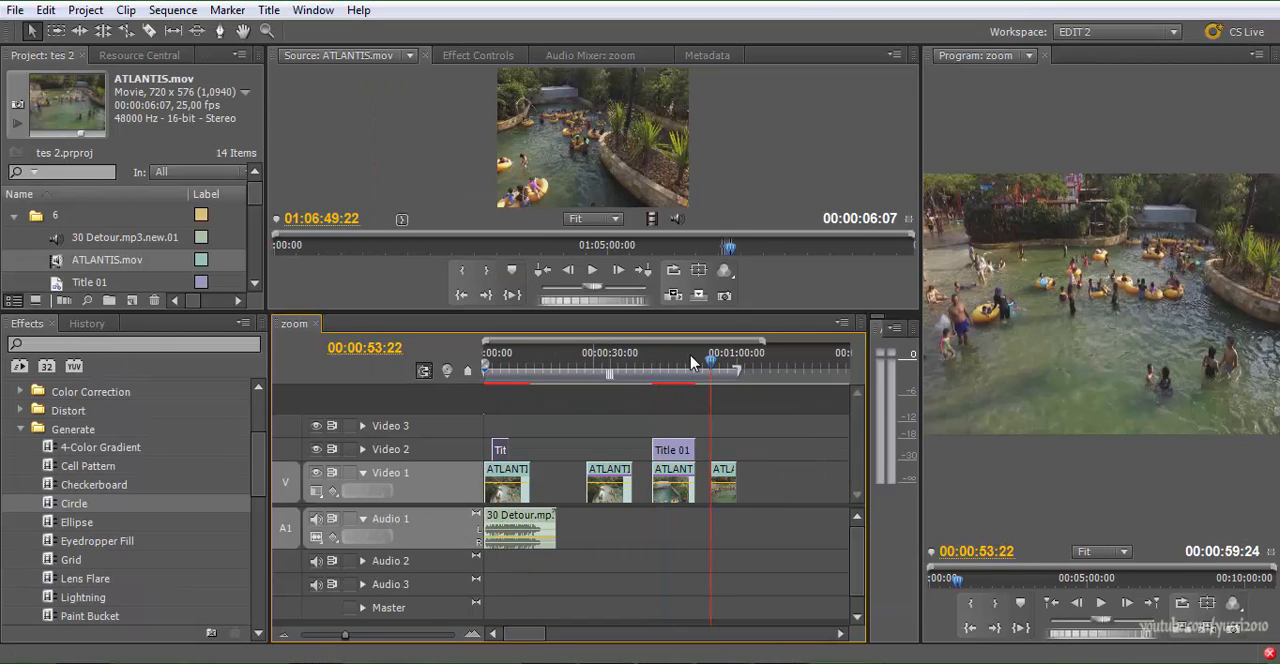
{"action": "right_click", "coordinate": [31, 249]}
{"action": "double_click", "coordinate": [37, 216]}
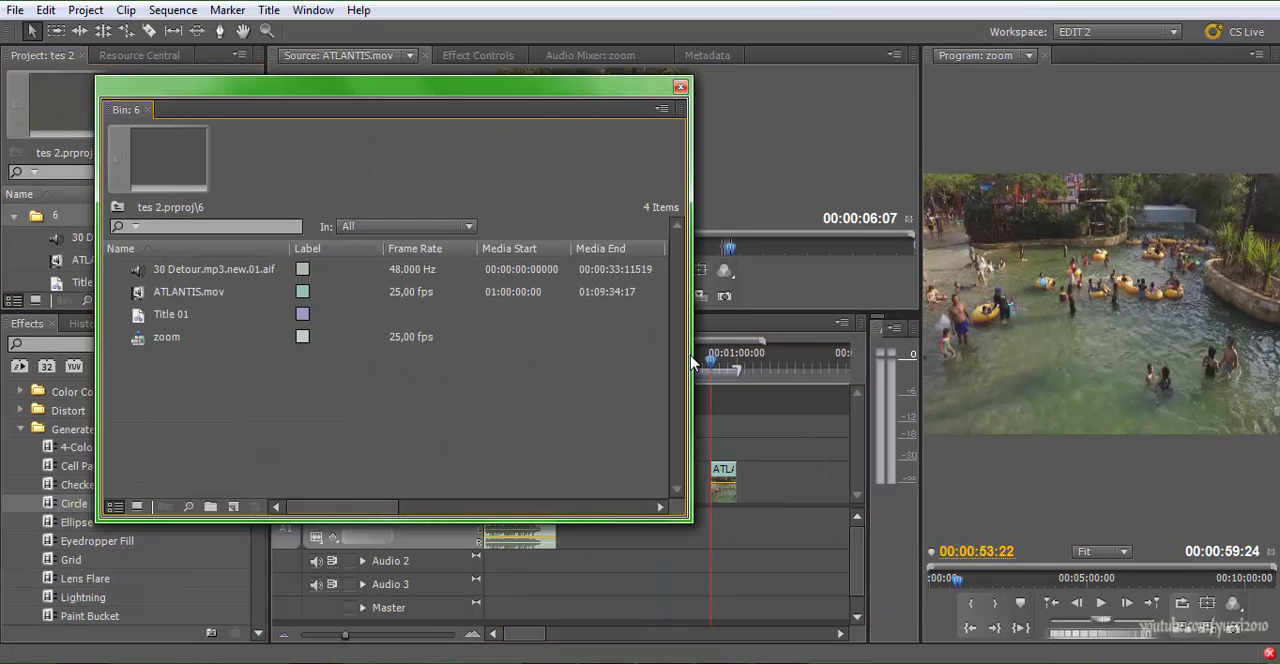
Create a new title named "zoo" inside bin 6
{"action": "right_click", "coordinate": [243, 421]}
{"action": "mouse_move", "coordinate": [299, 481]}
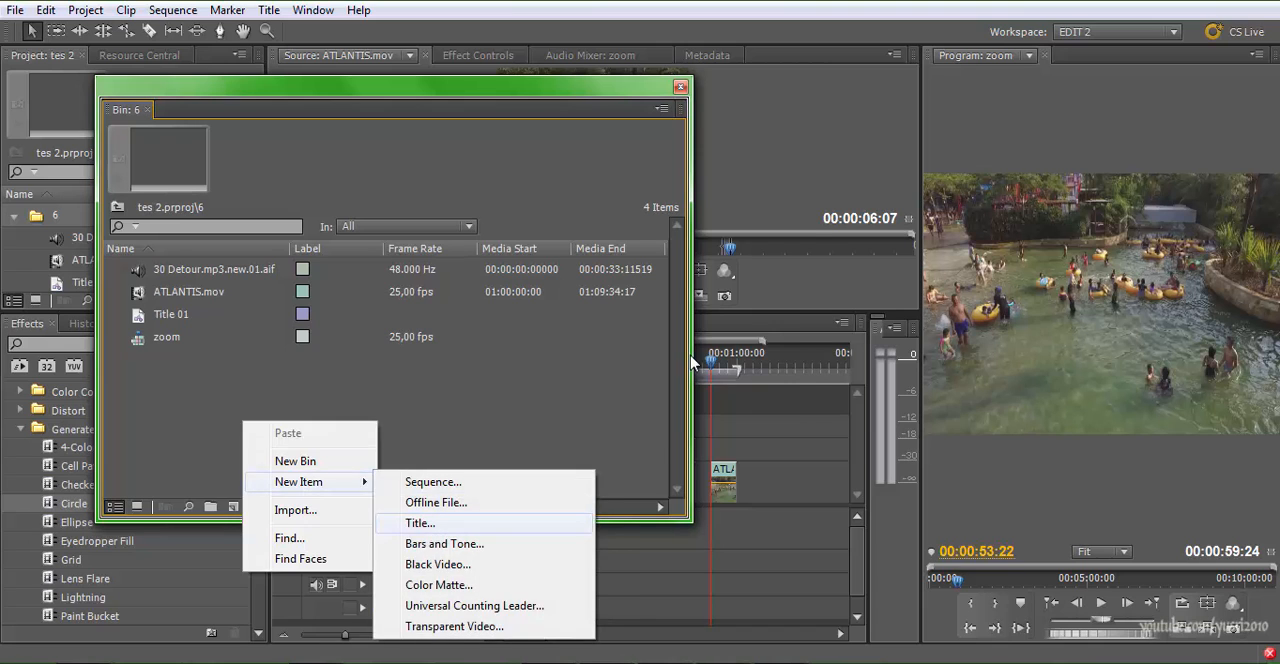
{"action": "left_click", "coordinate": [430, 523]}
{"action": "key", "text": "Right"}
{"action": "key", "text": "shift+Left"}
{"action": "key", "text": "shift+Left"}
{"action": "key", "text": "Right"}
{"action": "key", "text": "shift+Home"}
{"action": "type", "text": "asd"}
{"action": "key", "text": "Return"}
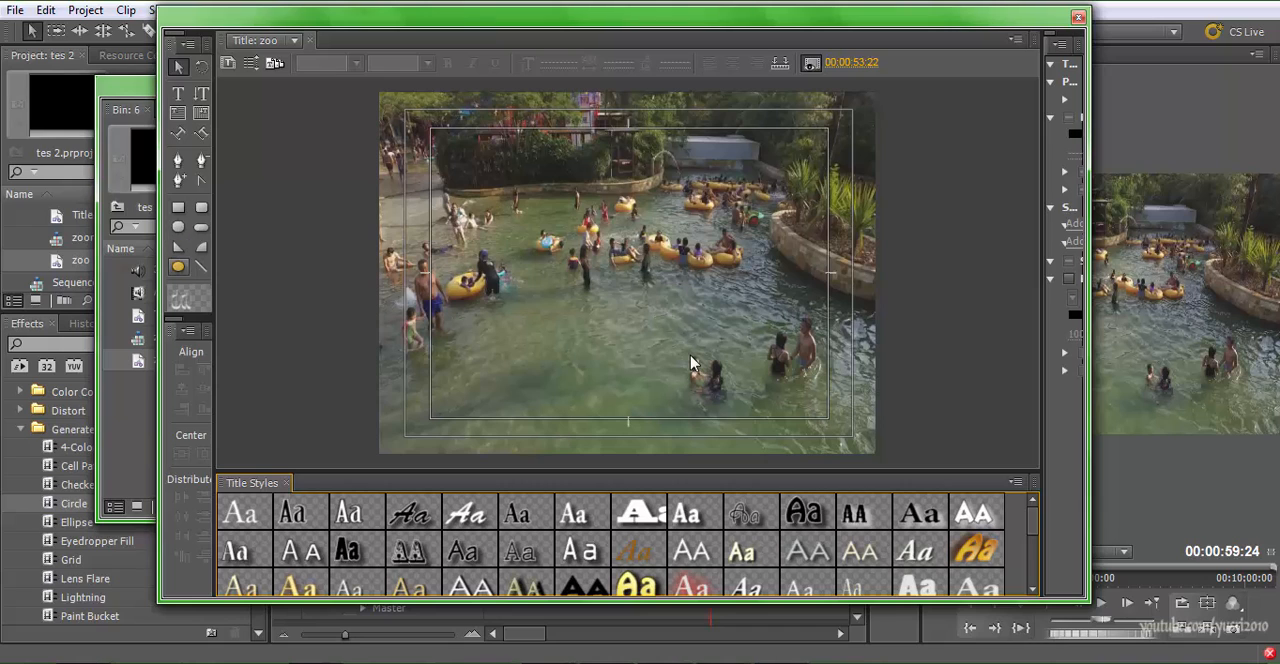
Draw a circle about 163 wide and high near the centre of the title frame
{"action": "left_click", "coordinate": [179, 267]}
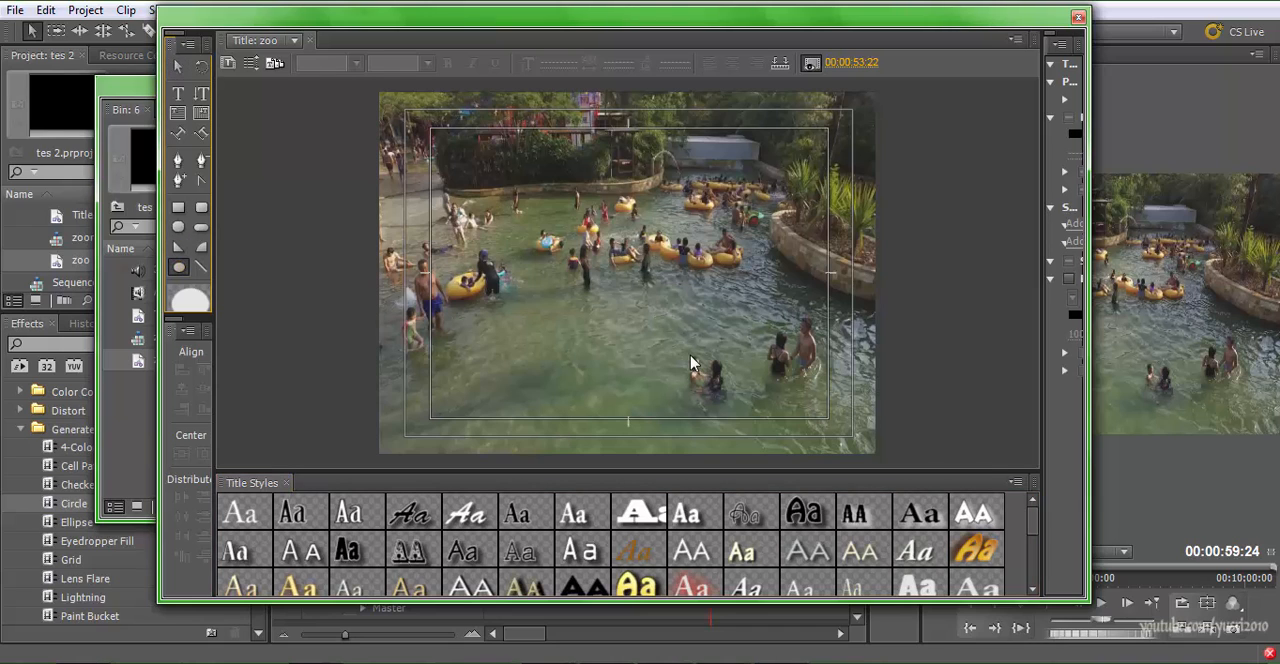
{"action": "left_click_drag", "start_coordinate": [570, 242], "coordinate": [675, 347]}
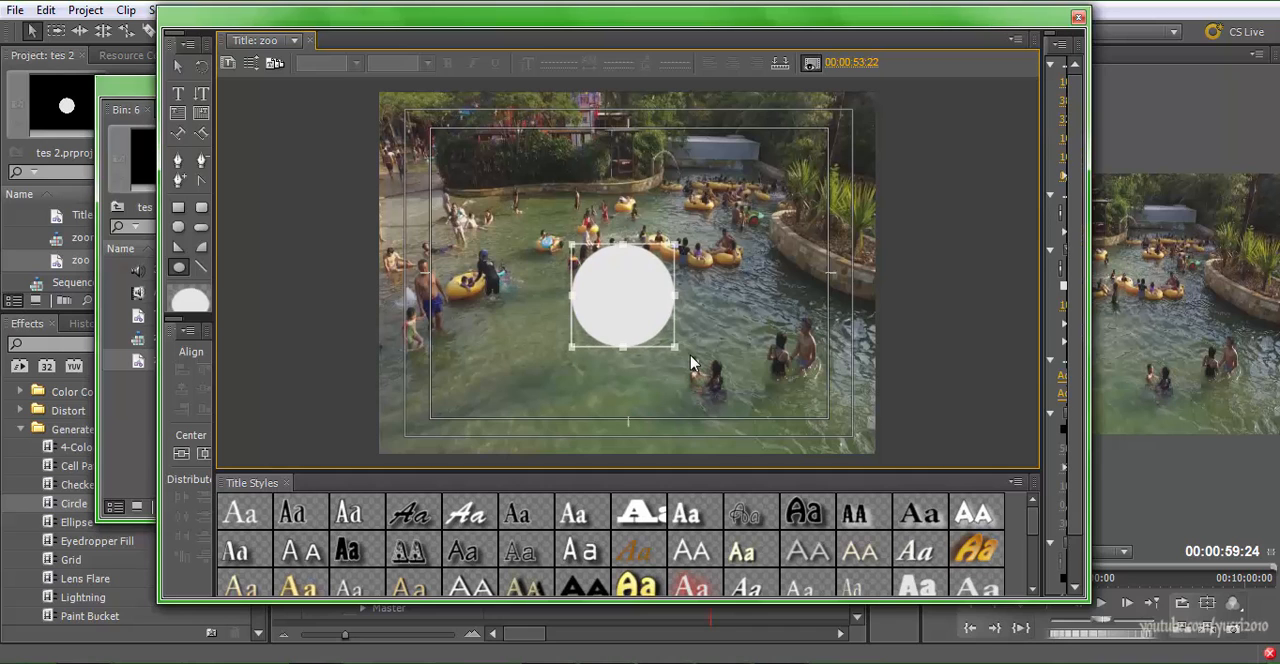
{"action": "left_click", "coordinate": [690, 356]}
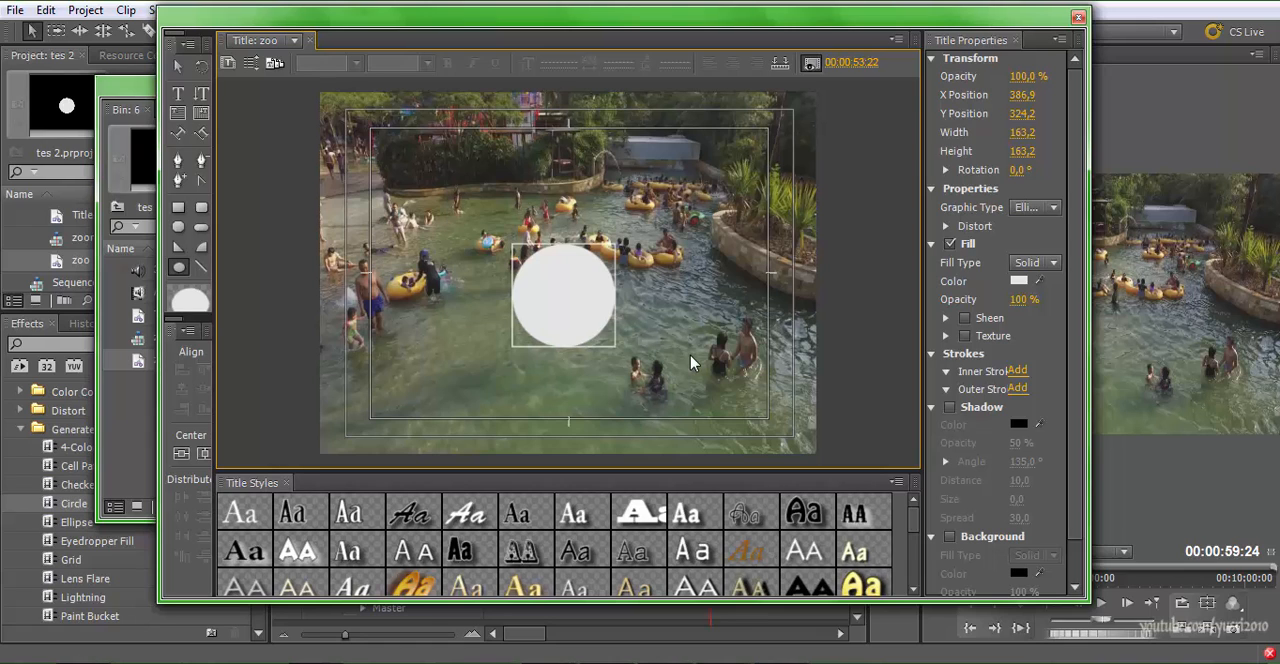
Set the circle's fill opacity to 35% and its fill colour to black
{"action": "left_click_drag", "start_coordinate": [1022, 299], "coordinate": [962, 299]}
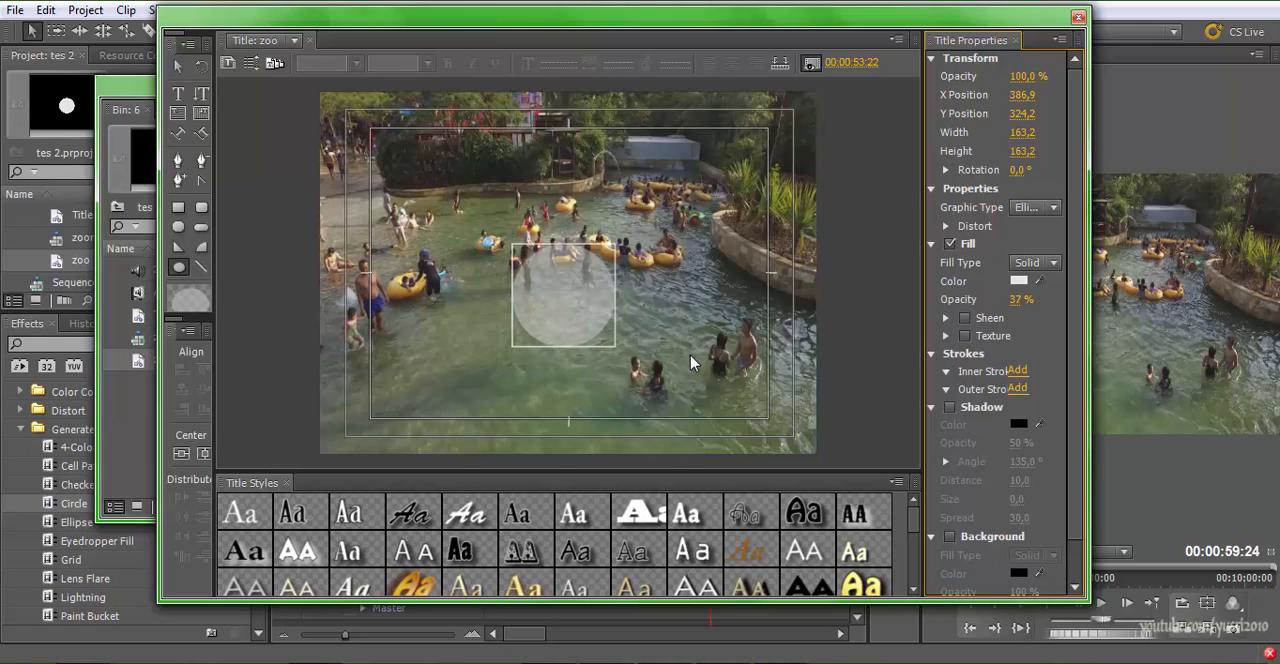
{"action": "left_click", "coordinate": [1018, 299]}
{"action": "type", "text": "20"}
{"action": "key", "text": "Return"}
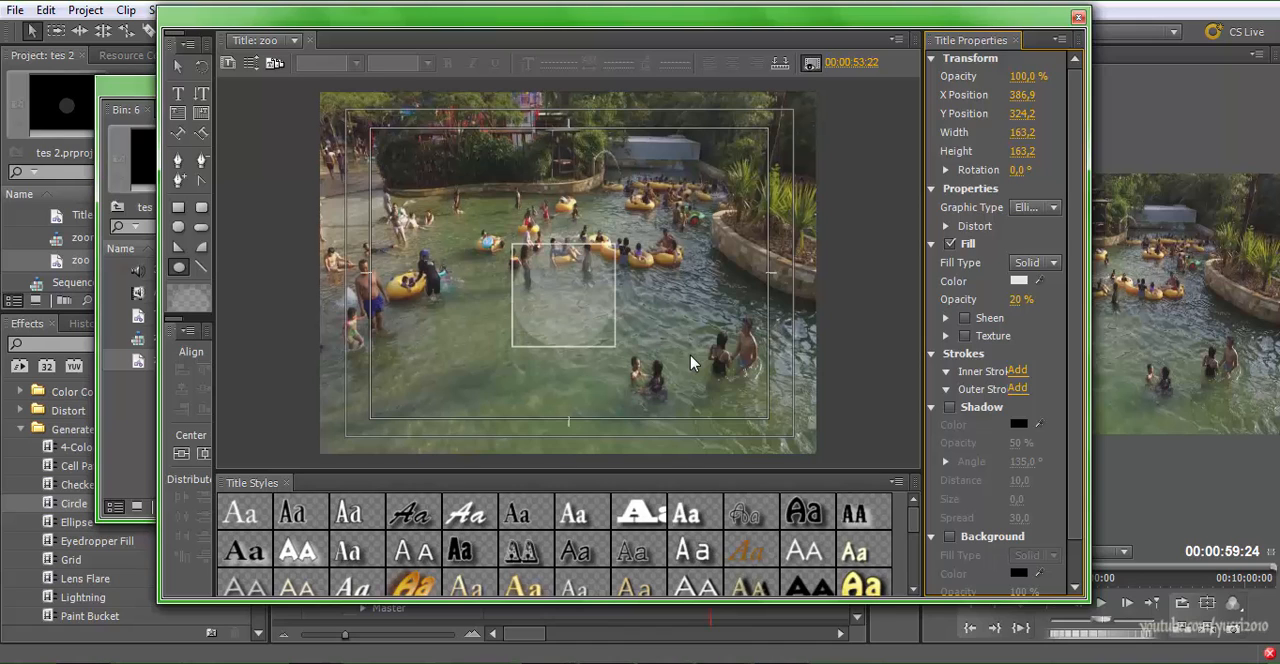
{"action": "left_click_drag", "start_coordinate": [1018, 299], "coordinate": [1030, 299]}
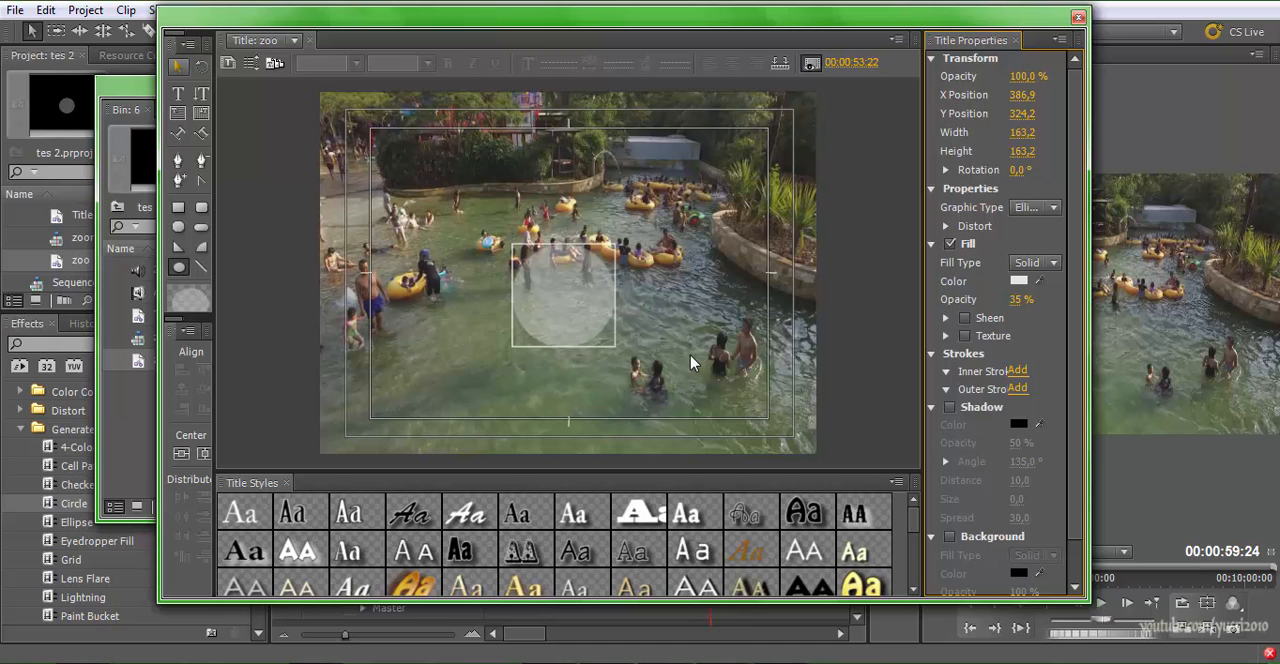
{"action": "left_click", "coordinate": [1019, 281]}
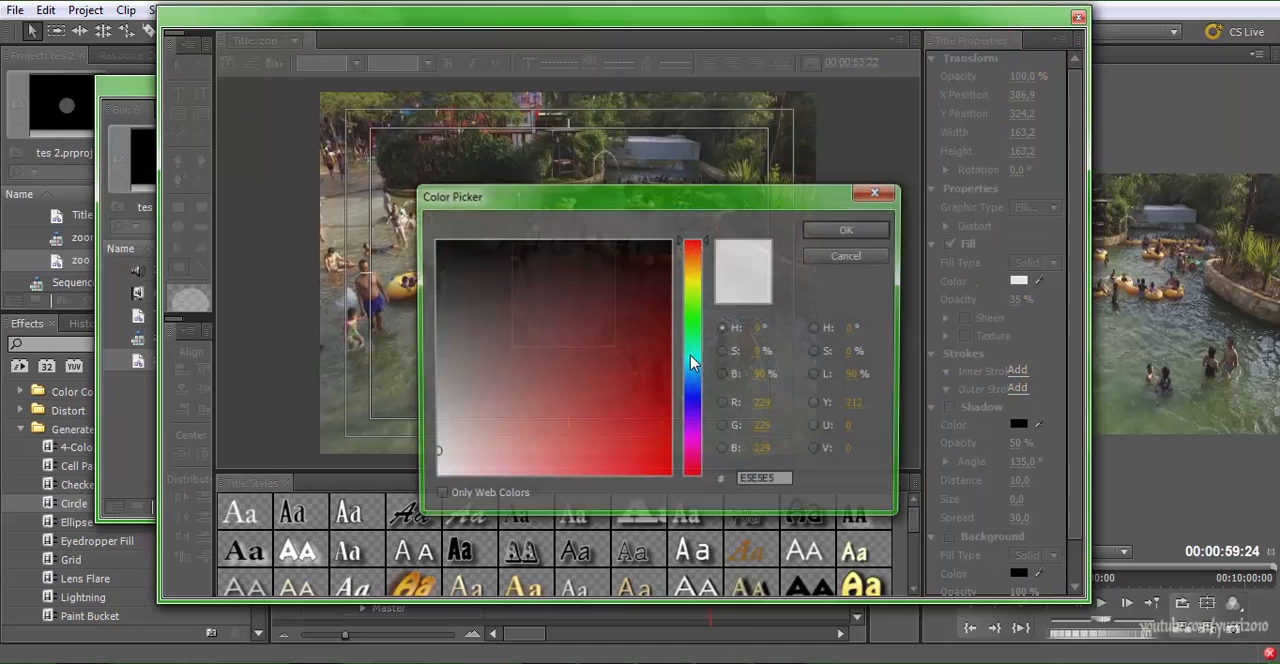
{"action": "left_click", "coordinate": [670, 240]}
{"action": "key", "text": "Return"}
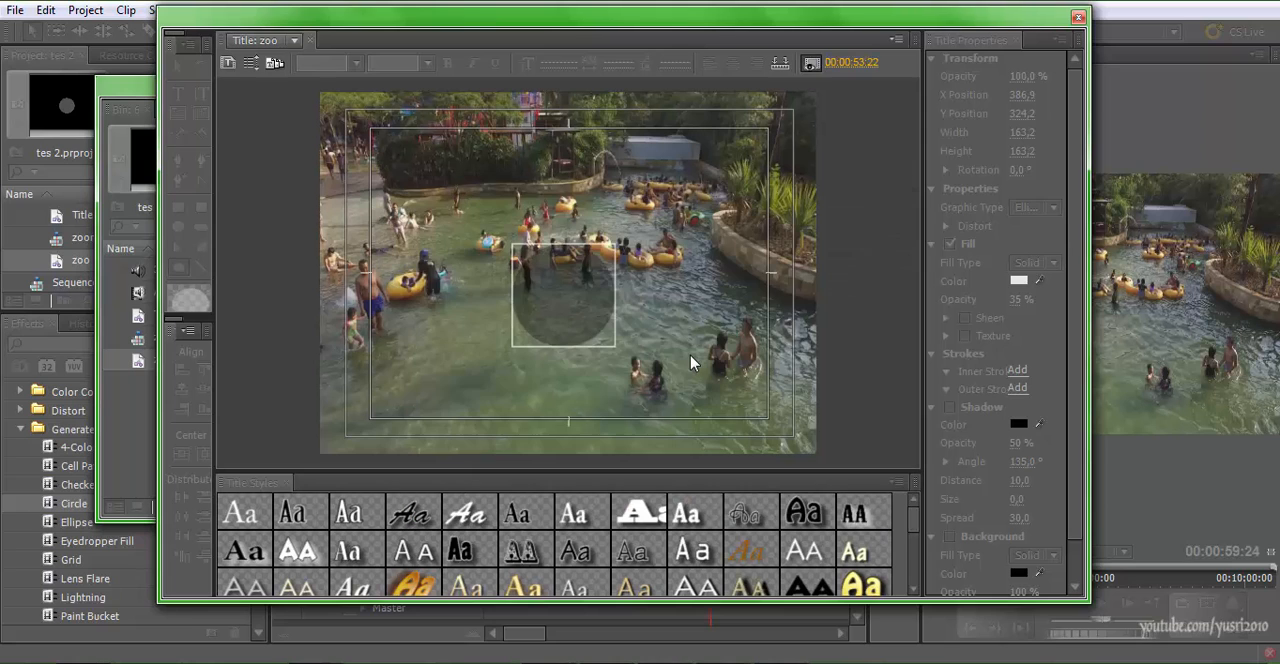
Draw a vertical line about 93 high and 5 wide beside the circle and set its fill colour to white (FFFFFF)
{"action": "left_click", "coordinate": [201, 267]}
{"action": "left_click_drag", "start_coordinate": [412, 315], "coordinate": [412, 370]}
{"action": "left_click", "coordinate": [179, 67]}
{"action": "mouse_move", "coordinate": [412, 342]}
{"action": "left_mouse_down"}
{"action": "mouse_move", "coordinate": [548, 312]}
{"action": "mouse_move", "coordinate": [480, 348]}
{"action": "left_mouse_up"}
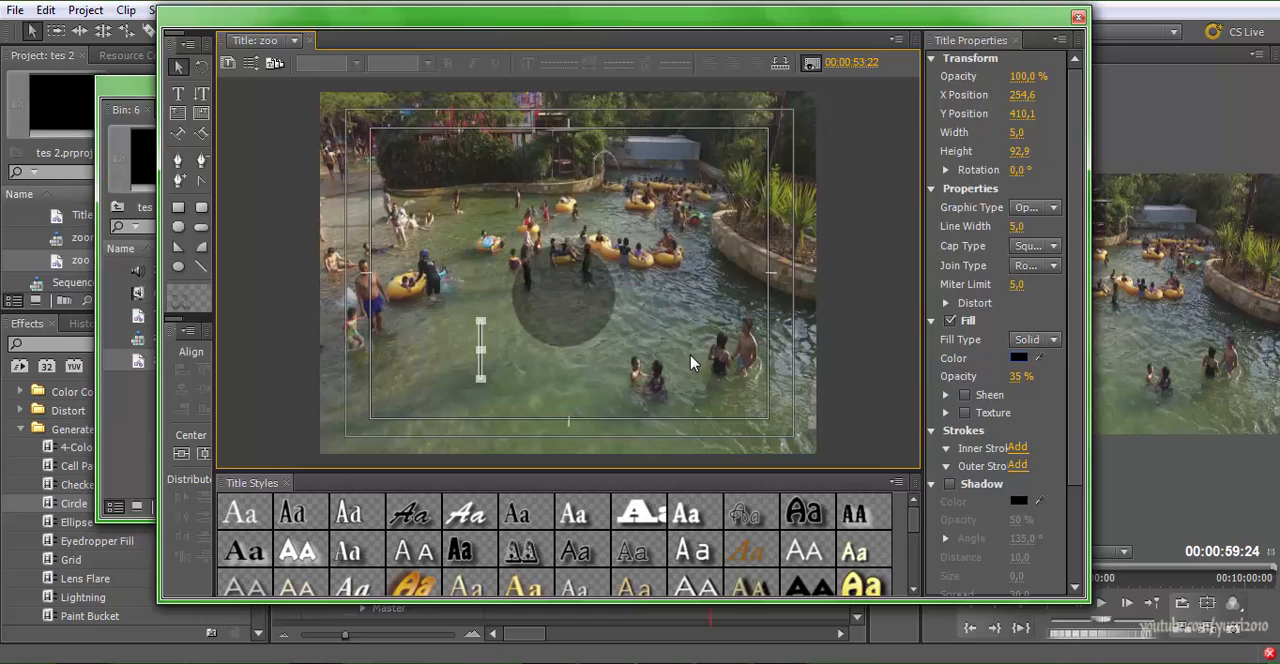
{"action": "left_click", "coordinate": [1018, 358]}
{"action": "left_click", "coordinate": [433, 478]}
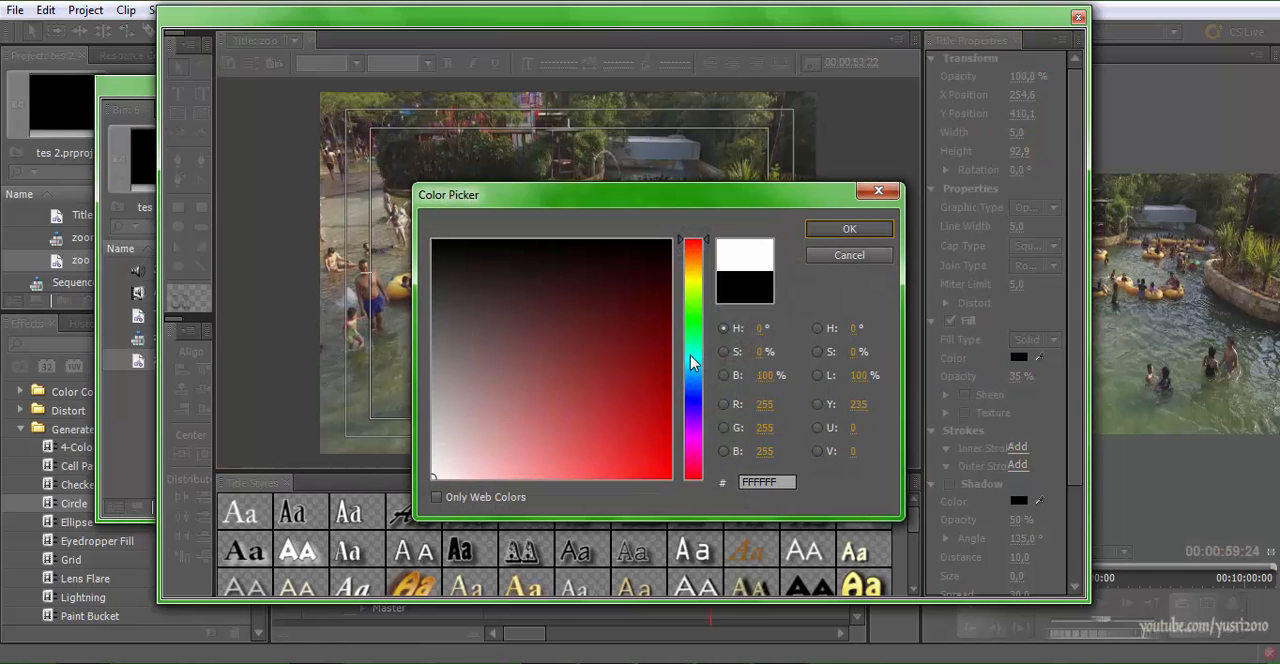
{"action": "left_click", "coordinate": [849, 228]}
Move the white vertical line onto the circle and fine-tune its position at the circle's centre
{"action": "mouse_move", "coordinate": [480, 350]}
{"action": "left_mouse_down"}
{"action": "mouse_move", "coordinate": [578, 288]}
{"action": "mouse_move", "coordinate": [564, 295]}
{"action": "left_mouse_up"}
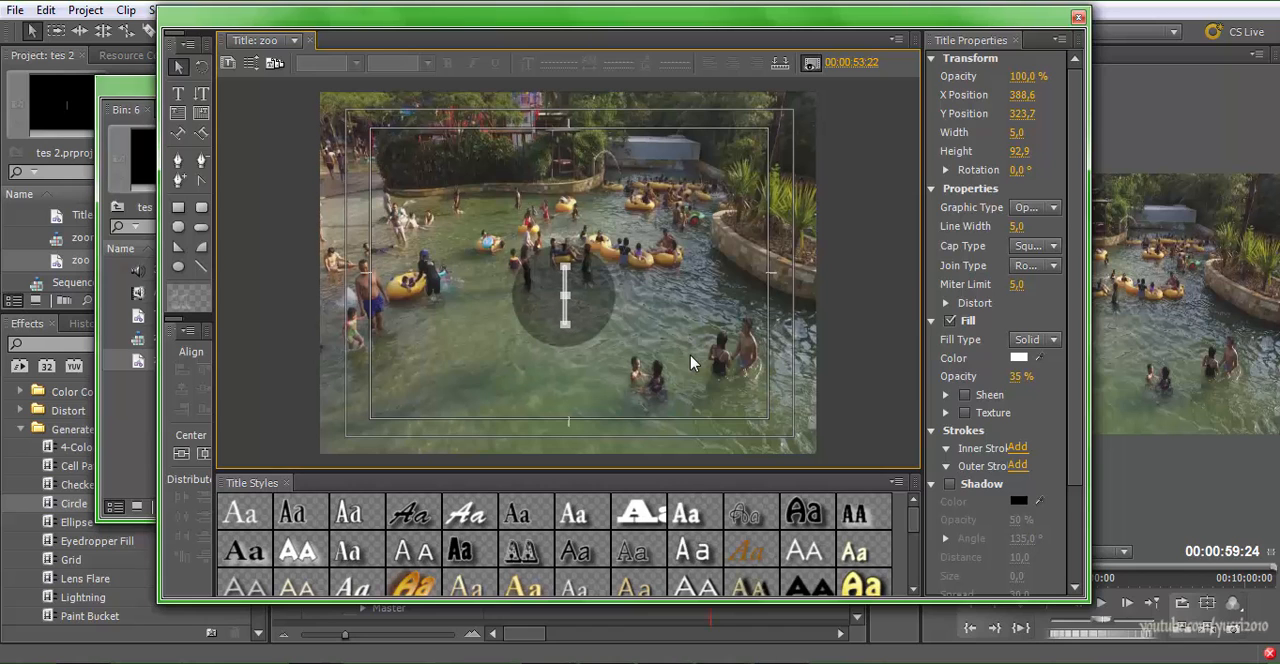
{"action": "key", "text": "grave"}
{"action": "key", "text": "Left"}
{"action": "key", "text": "Up"}
{"action": "key", "text": "Up"}
{"action": "key", "text": "Up"}
{"action": "key", "text": "Up"}
{"action": "key", "text": "Up"}
{"action": "key", "text": "Left"}
{"action": "key", "text": "Up"}
{"action": "key", "text": "Up"}
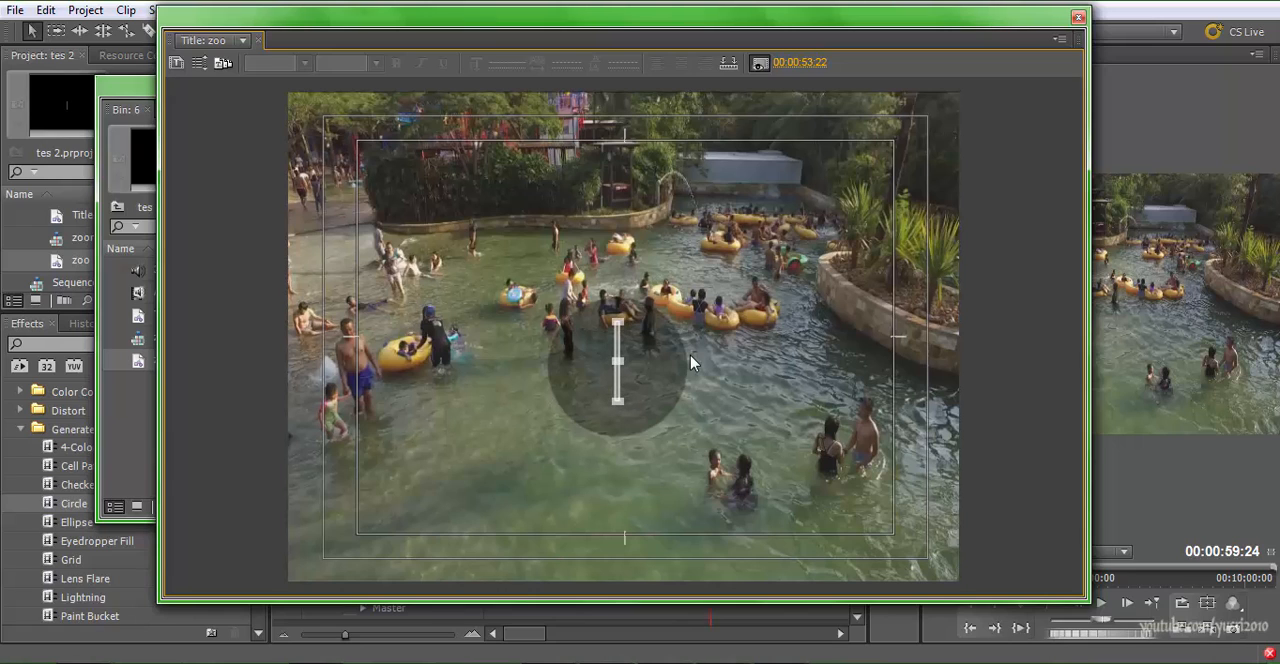
Duplicate the white line, rotate the copy to horizontal and centre it on the original to form a crosshair
{"action": "key", "text": "ctrl+v"}
{"action": "key", "text": "shift+Right"}
{"action": "key", "text": "shift+Right"}
{"action": "mouse_move", "coordinate": [690, 355]}
{"action": "left_mouse_down"}
{"action": "mouse_move", "coordinate": [734, 406]}
{"action": "mouse_move", "coordinate": [586, 452]}
{"action": "mouse_move", "coordinate": [614, 366]}
{"action": "mouse_move", "coordinate": [540, 362]}
{"action": "left_mouse_up"}
{"action": "left_click", "coordinate": [644, 368]}
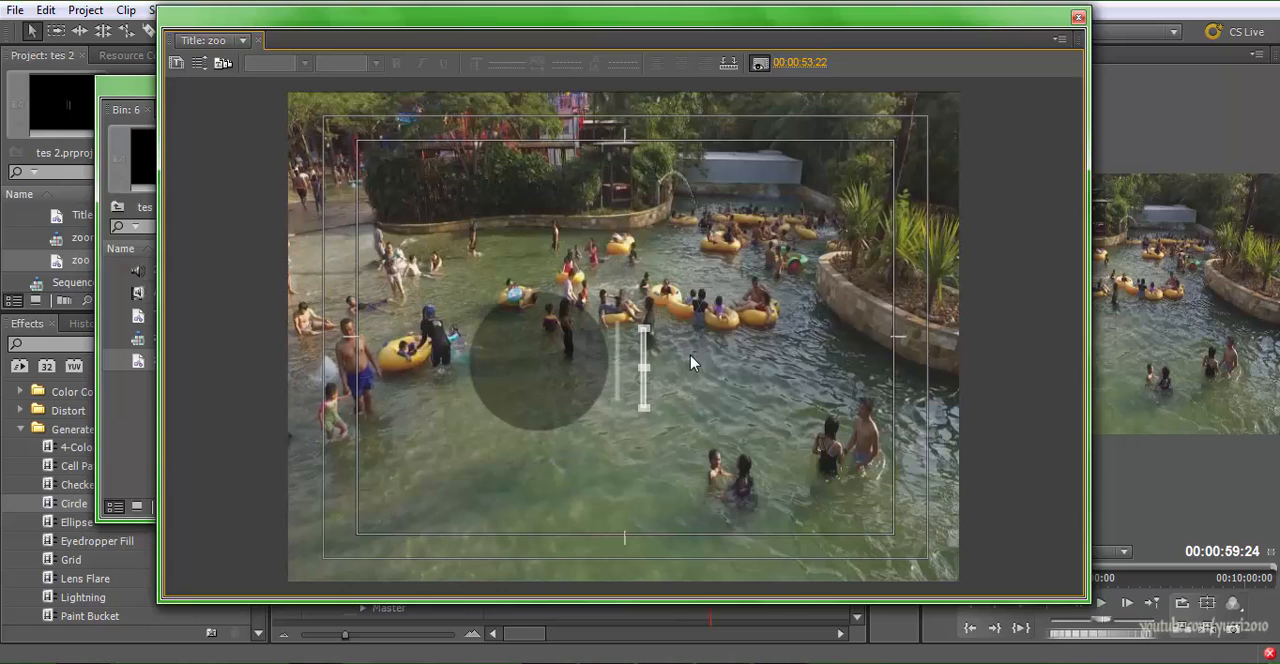
{"action": "mouse_move", "coordinate": [648, 324]}
{"action": "left_mouse_down"}
{"action": "mouse_move", "coordinate": [688, 369]}
{"action": "mouse_move", "coordinate": [620, 357]}
{"action": "left_mouse_up"}
{"action": "key", "text": "Left"}
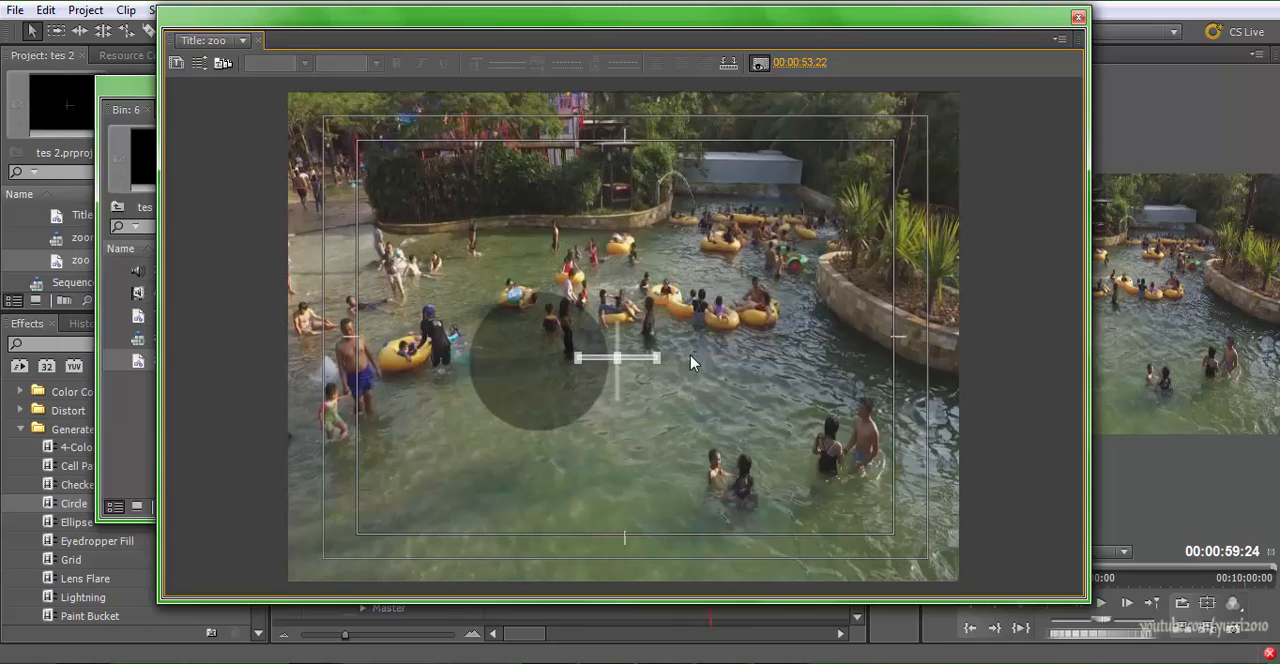
Move the large circle clear of the crosshair and draw a small circle about 33 wide and high beside the crosshair
{"action": "left_click_drag", "start_coordinate": [540, 362], "coordinate": [474, 342]}
{"action": "left_click", "coordinate": [691, 362]}
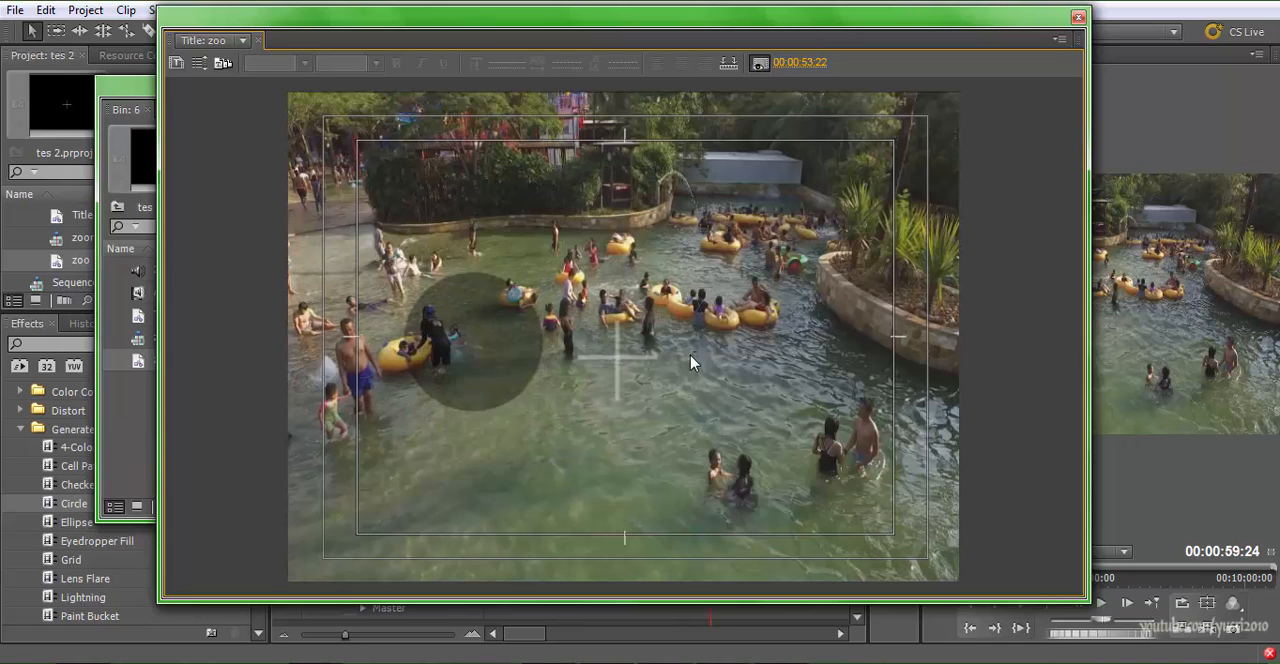
{"action": "left_click", "coordinate": [474, 342]}
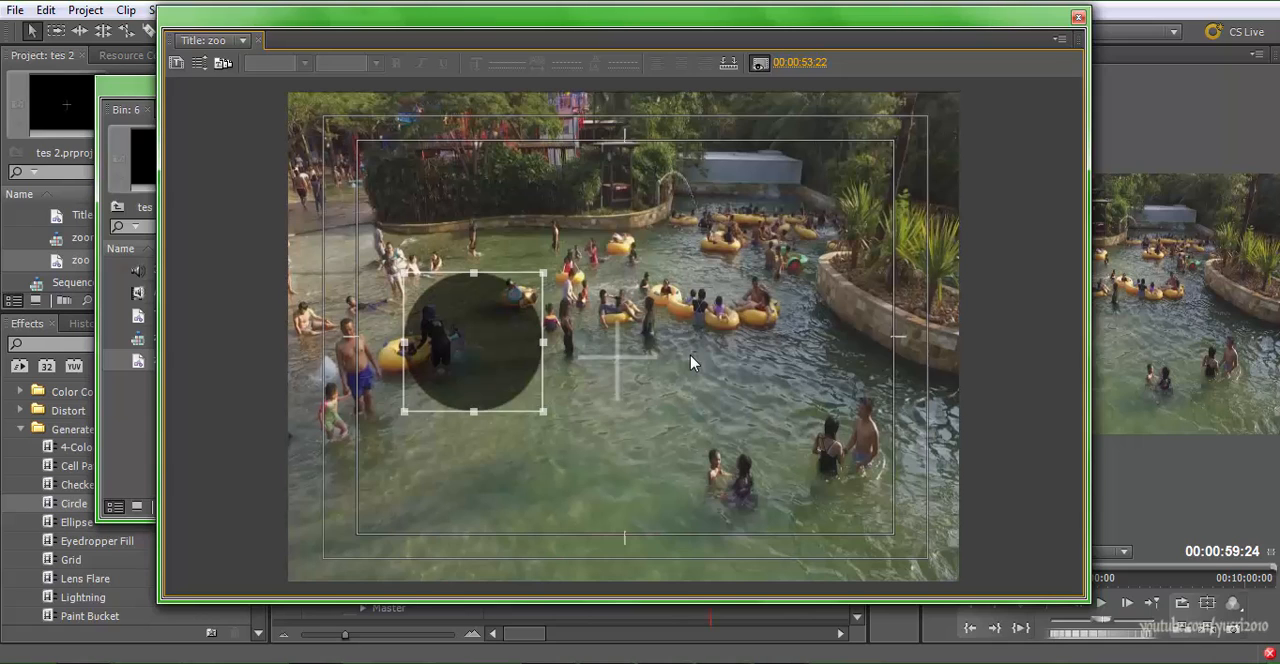
{"action": "mouse_move", "coordinate": [543, 411]}
{"action": "left_mouse_down"}
{"action": "mouse_move", "coordinate": [471, 319]}
{"action": "mouse_move", "coordinate": [435, 302]}
{"action": "mouse_move", "coordinate": [567, 383]}
{"action": "left_mouse_up"}
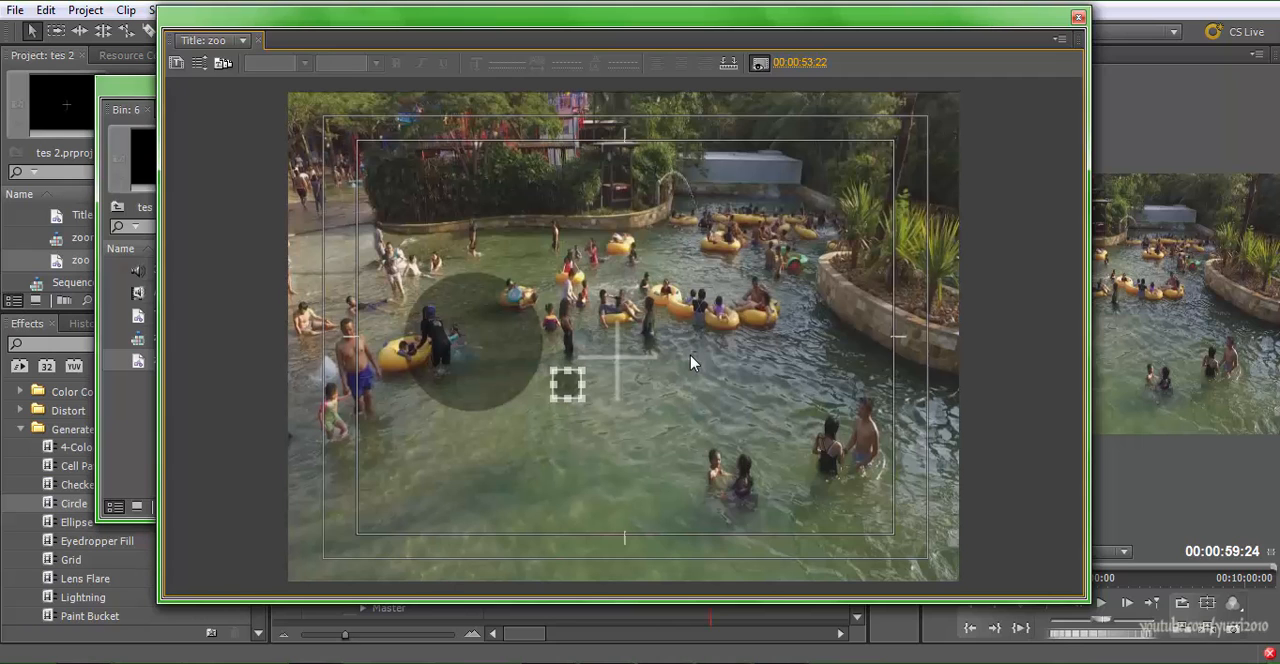
Set the small circle's fill opacity to 100%
{"action": "key", "text": "grave"}
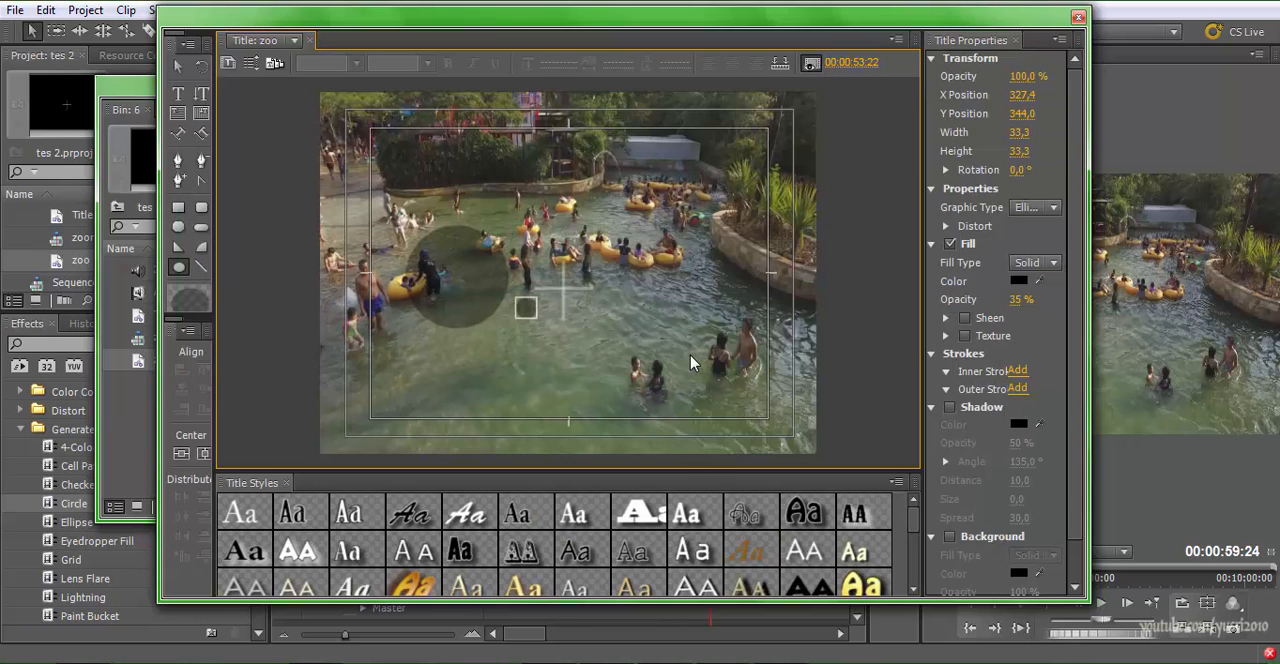
{"action": "key", "text": "ctrl+z"}
{"action": "key", "text": "ctrl+z"}
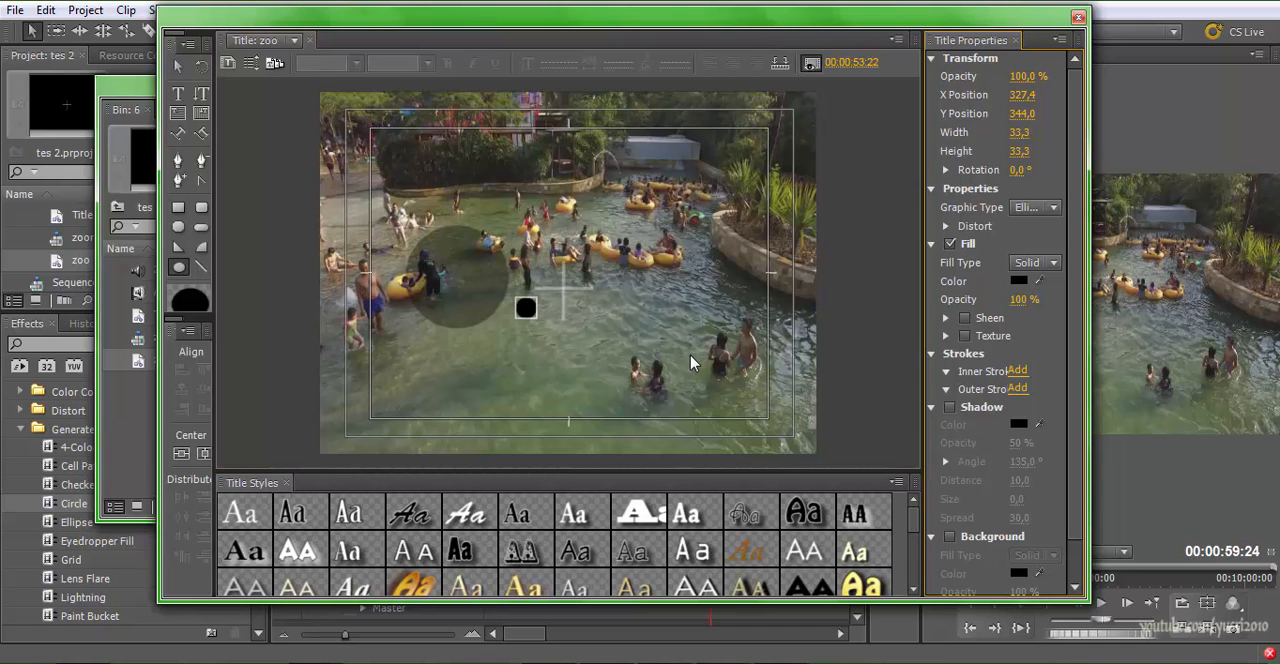
Move the small black circle and the large translucent circle onto the crosshair
{"action": "key", "text": "ctrl+z"}
{"action": "key", "text": "v"}
{"action": "left_click_drag", "start_coordinate": [526, 308], "coordinate": [563, 290]}
{"action": "left_click_drag", "start_coordinate": [455, 275], "coordinate": [566, 289]}
{"action": "left_click", "coordinate": [563, 290]}
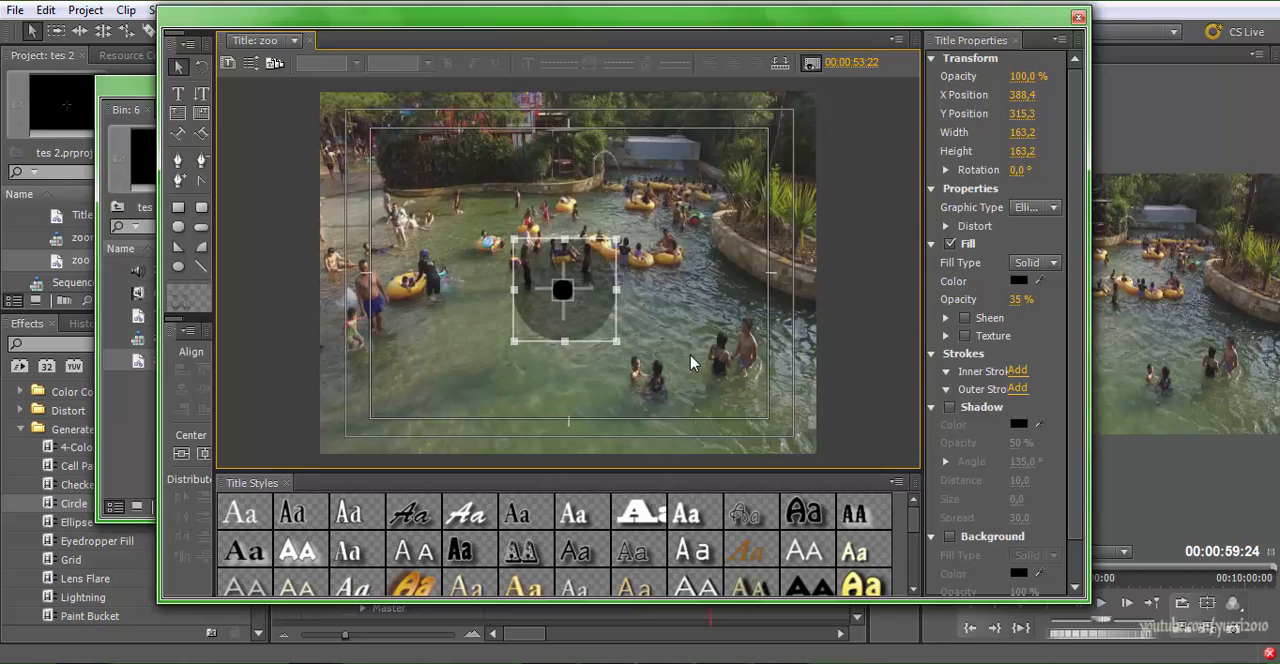
Reduce the small black circle to 27.3 wide and high and nudge it onto the crosshair's exact centre
{"action": "key", "text": "ctrl+z"}
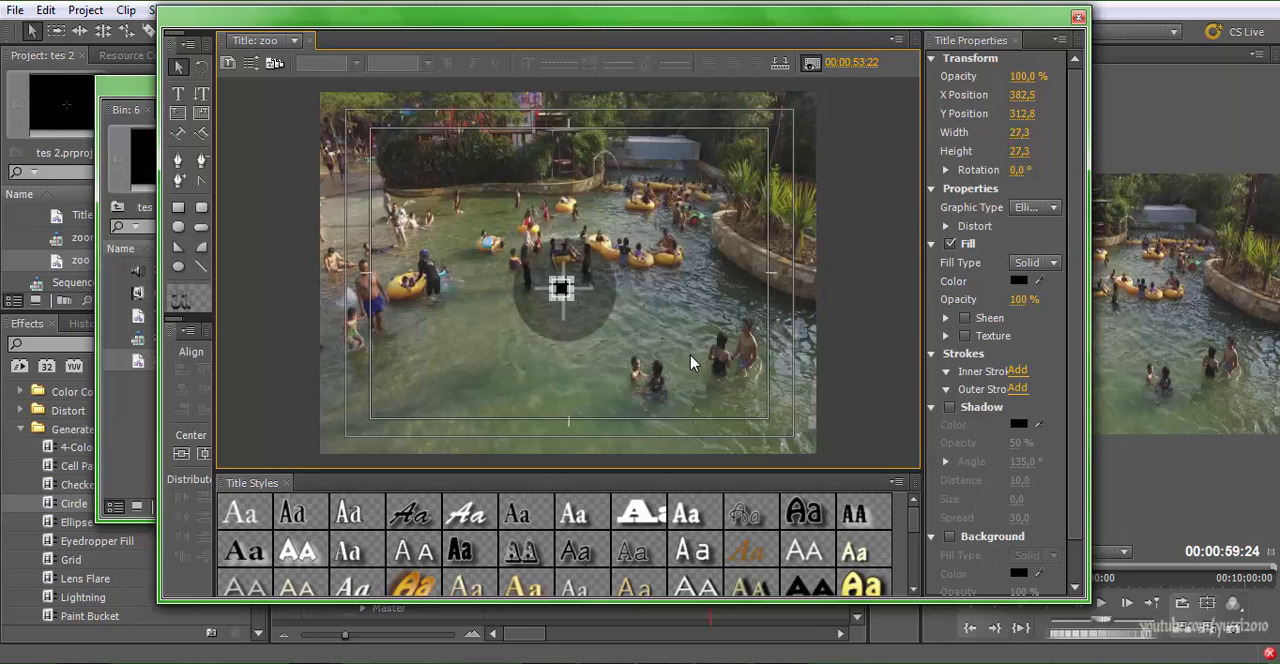
{"action": "key", "text": "Right"}
{"action": "key", "text": "Right"}
{"action": "key", "text": "Right"}
{"action": "key", "text": "Down"}
Fine-tune the large translucent circle so it is centred on the crosshair, and select all objects in the title
{"action": "key", "text": "ctrl+alt+["}
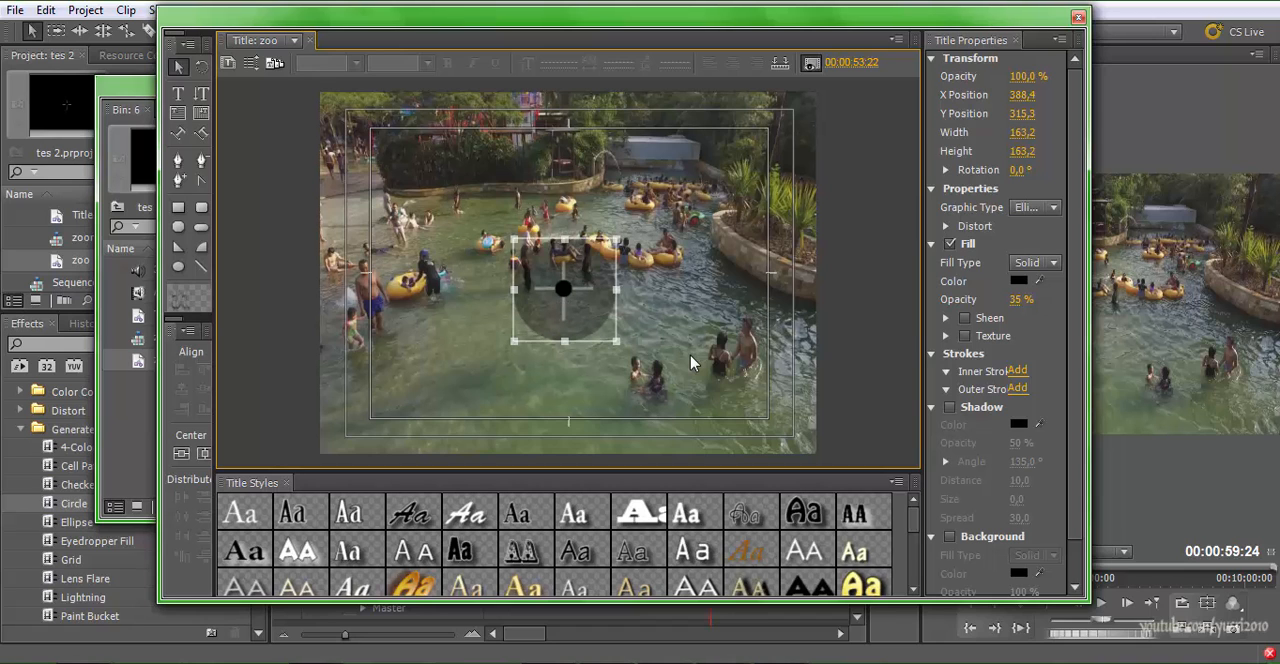
{"action": "key", "text": "Up"}
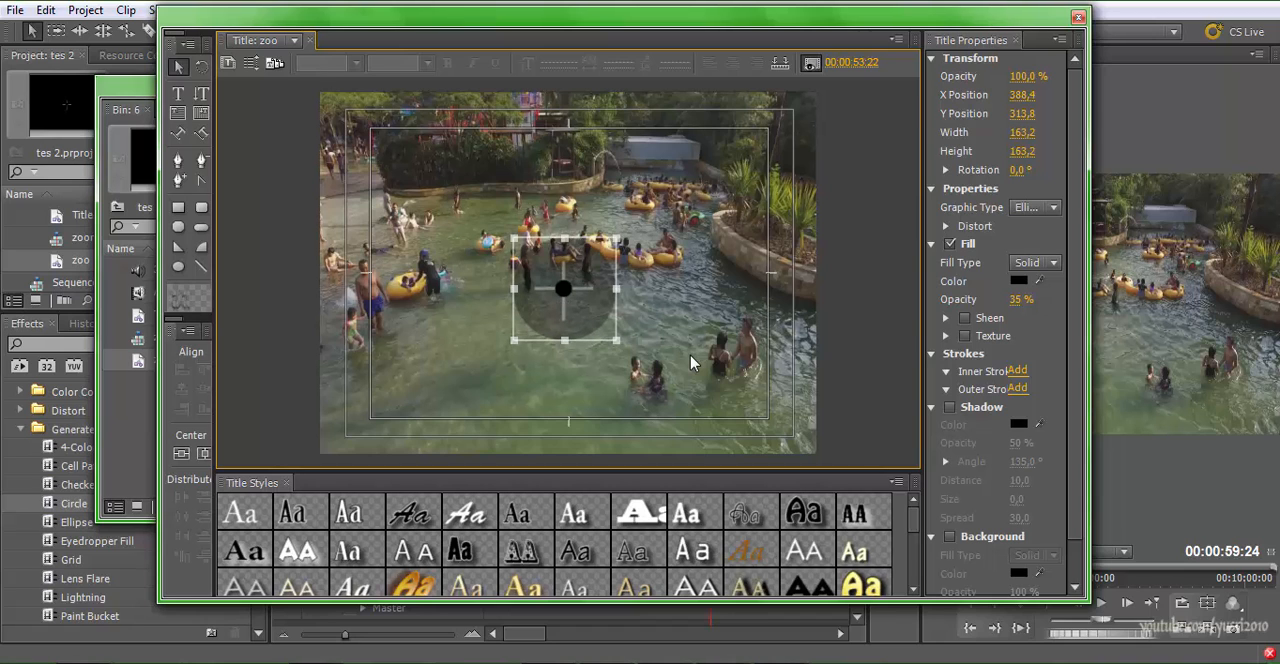
{"action": "key", "text": "grave"}
{"action": "key", "text": "grave"}
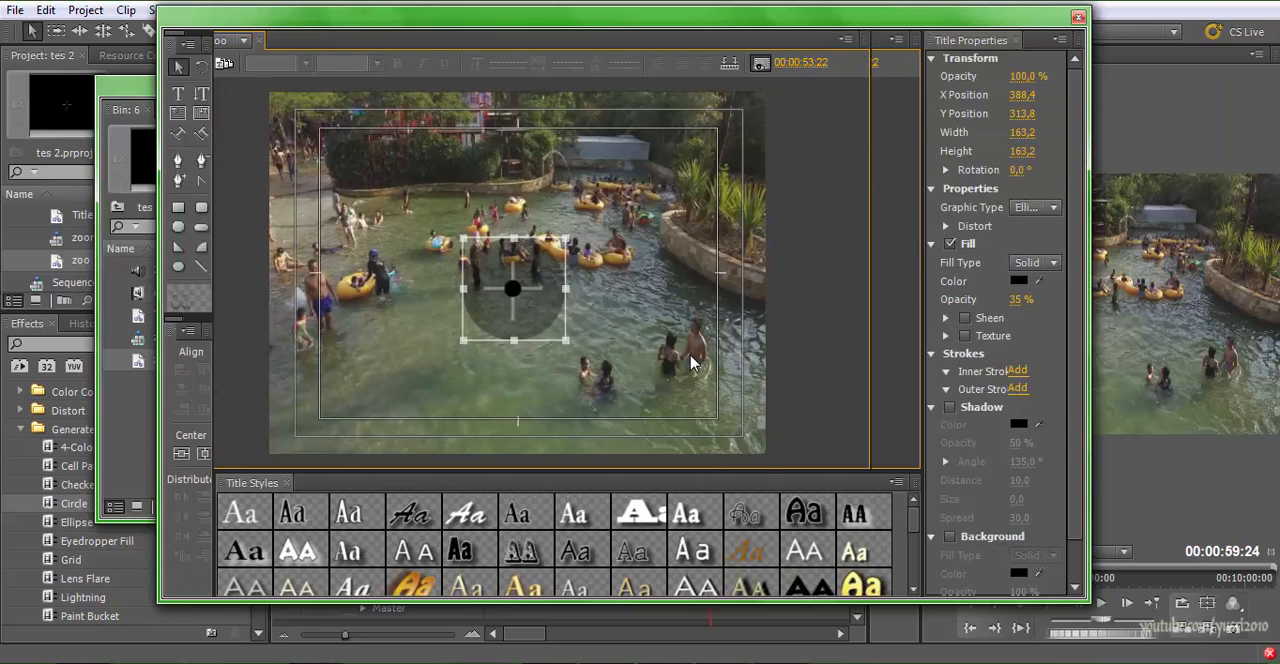
{"action": "key", "text": "grave"}
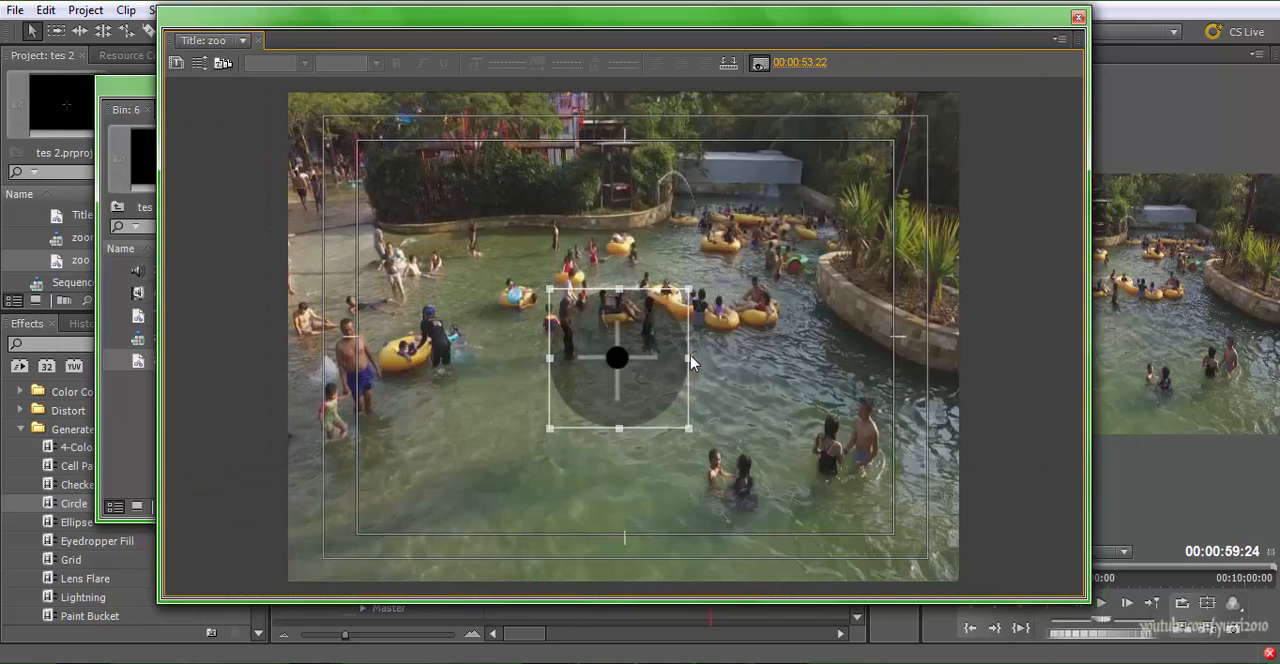
{"action": "key", "text": "Left"}
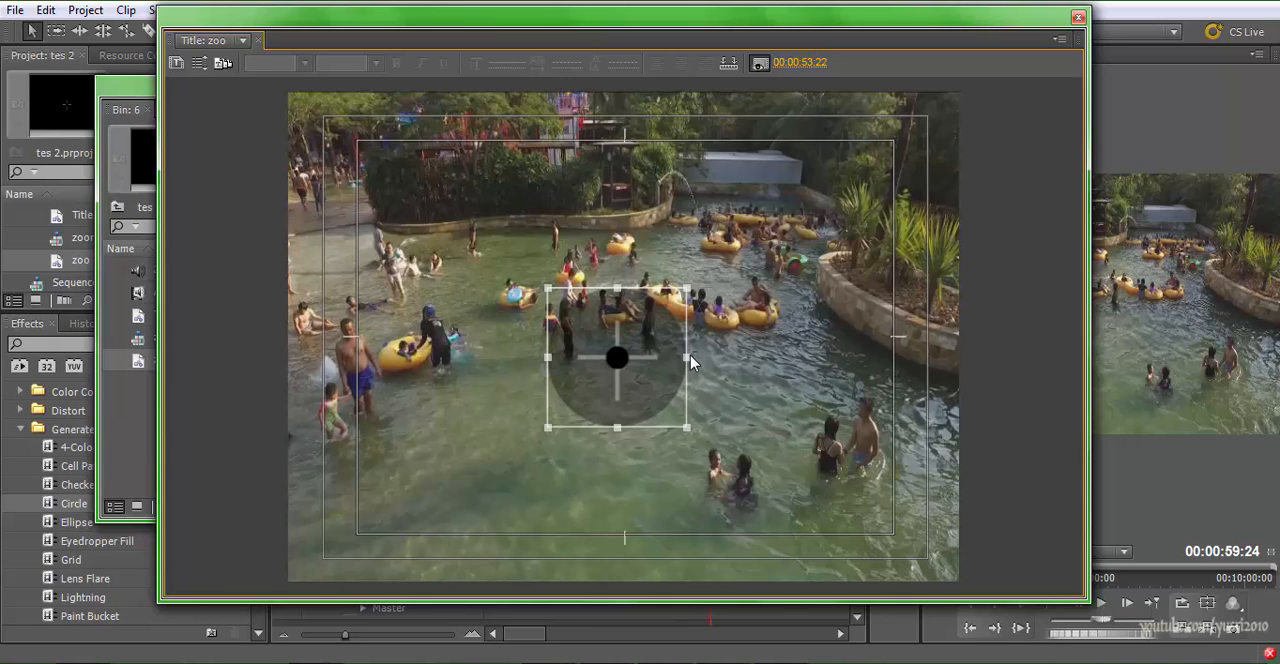
{"action": "key", "text": "Right"}
{"action": "key", "text": "ctrl+a"}
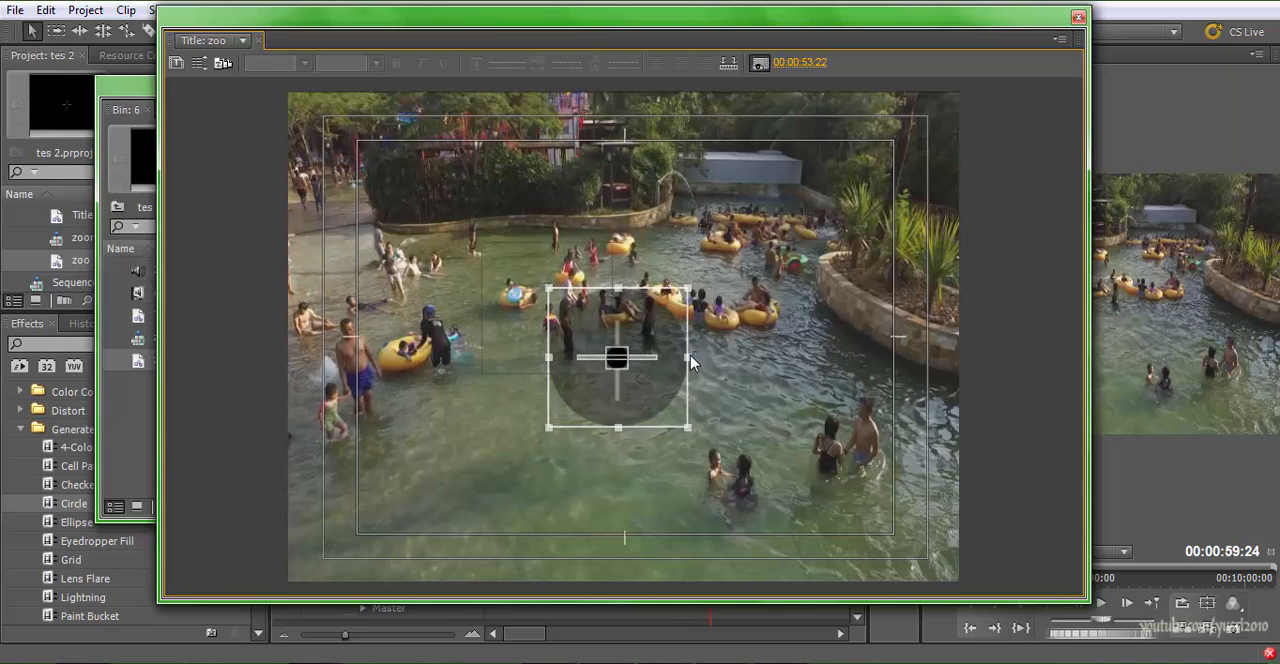
Enlarge all the title's selected shapes together proportionally and move them close to the centre of the frame
{"action": "left_click_drag", "start_coordinate": [688, 288], "coordinate": [777, 199]}
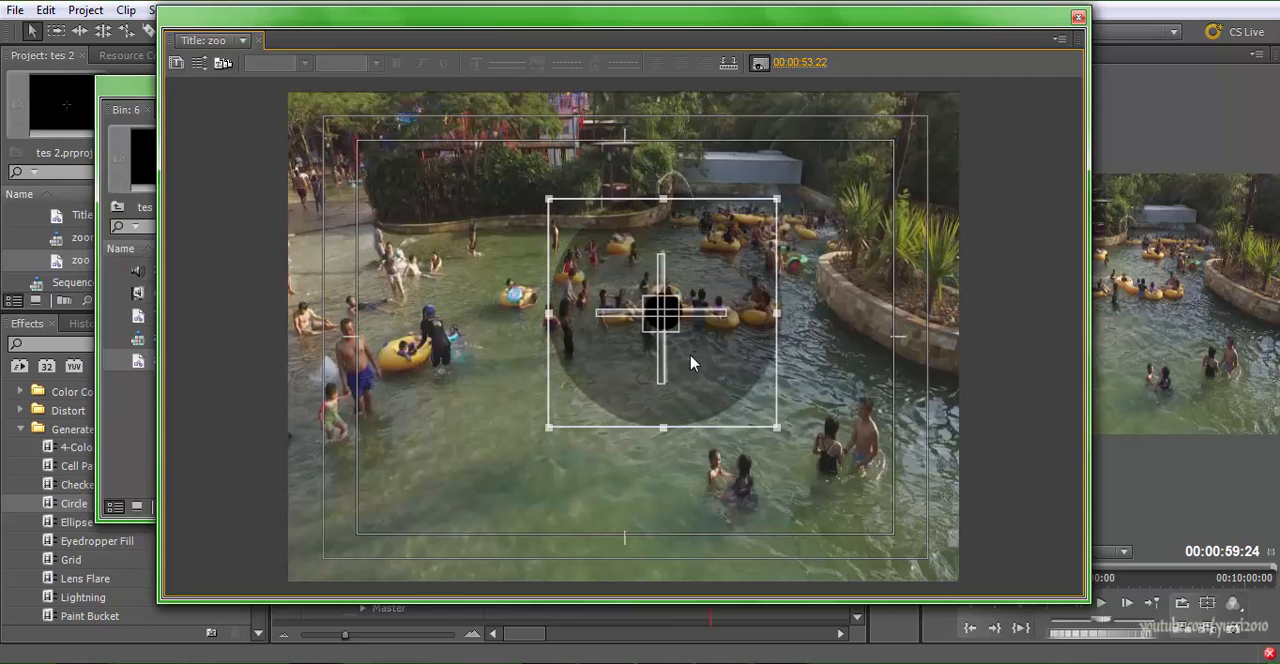
{"action": "left_click_drag", "start_coordinate": [662, 313], "coordinate": [604, 337]}
{"action": "left_click", "coordinate": [752, 400]}
Shrink the small black circle and nudge it onto the crosshair's exact centre
{"action": "left_click", "coordinate": [603, 337]}
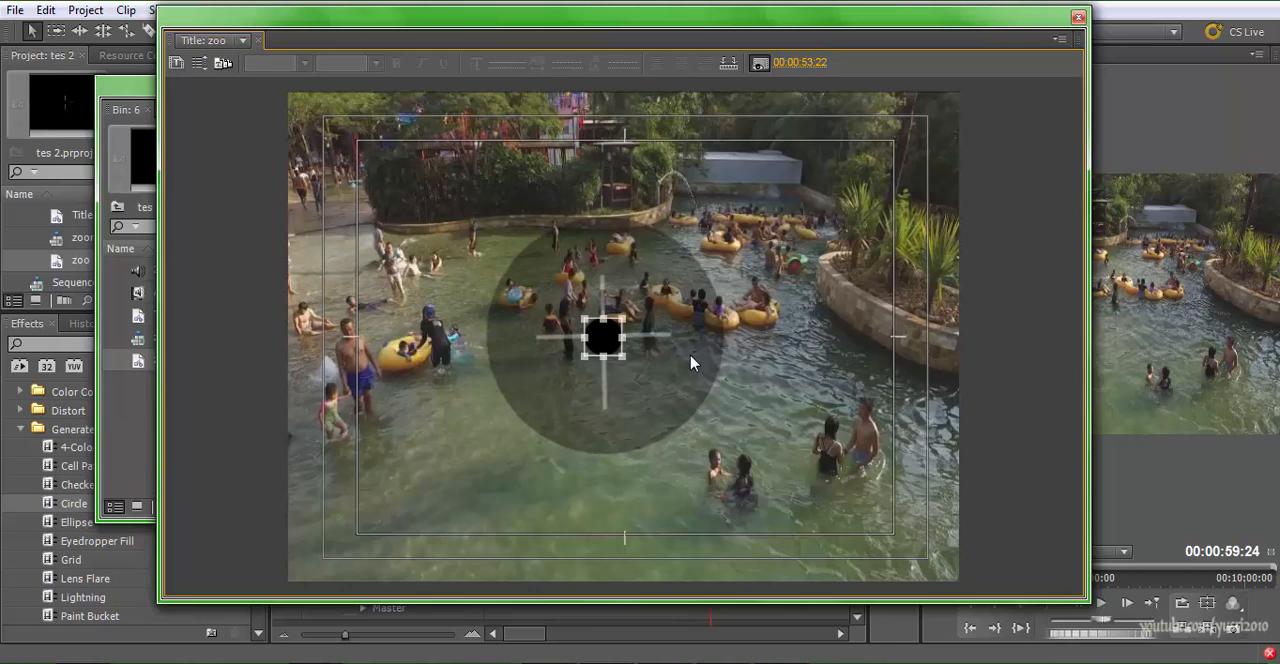
{"action": "left_click_drag", "start_coordinate": [625, 357], "coordinate": [606, 338]}
{"action": "key", "text": "Left"}
{"action": "key", "text": "Up"}
{"action": "key", "text": "Left"}
{"action": "key", "text": "Up"}
{"action": "key", "text": "Left"}
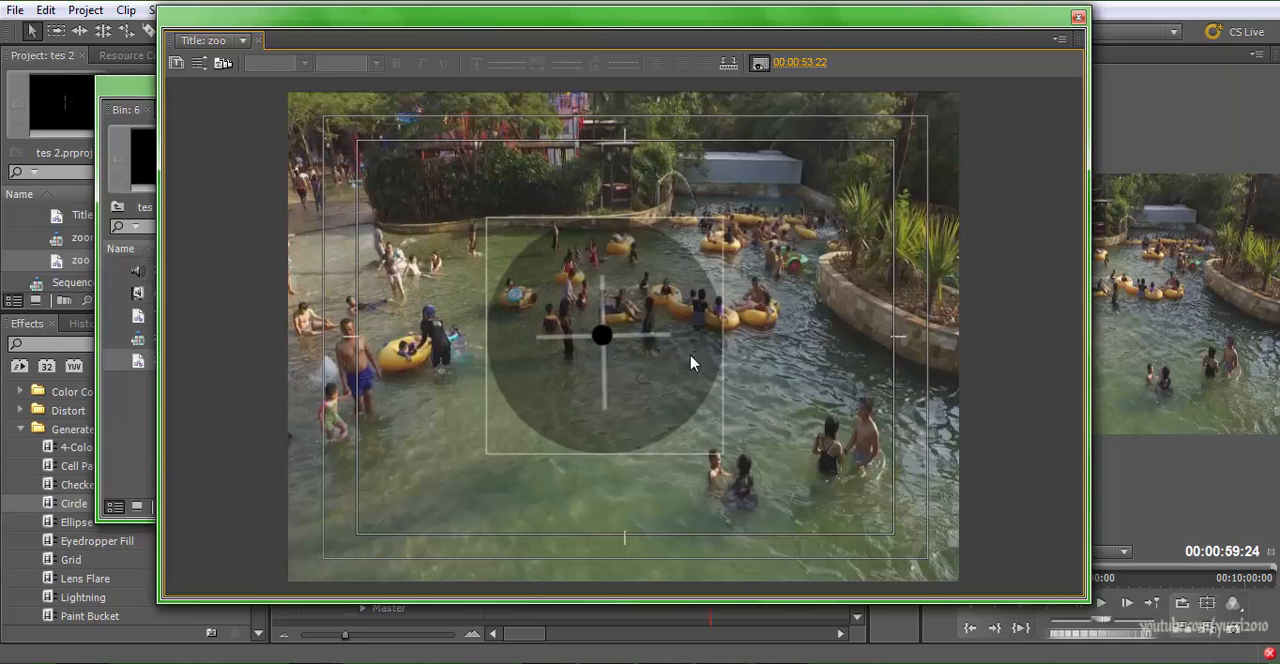
Shrink the large translucent circle proportionally and nudge it until it surrounds the crosshair evenly
{"action": "left_click", "coordinate": [691, 356]}
{"action": "left_click_drag", "start_coordinate": [723, 454], "coordinate": [686, 417]}
{"action": "left_click_drag", "start_coordinate": [640, 370], "coordinate": [662, 392]}
{"action": "key", "text": "Left"}
{"action": "key", "text": "Left"}
{"action": "key", "text": "Left"}
{"action": "key", "text": "Left"}
{"action": "key", "text": "Left"}
{"action": "key", "text": "Left"}
{"action": "key", "text": "Left"}
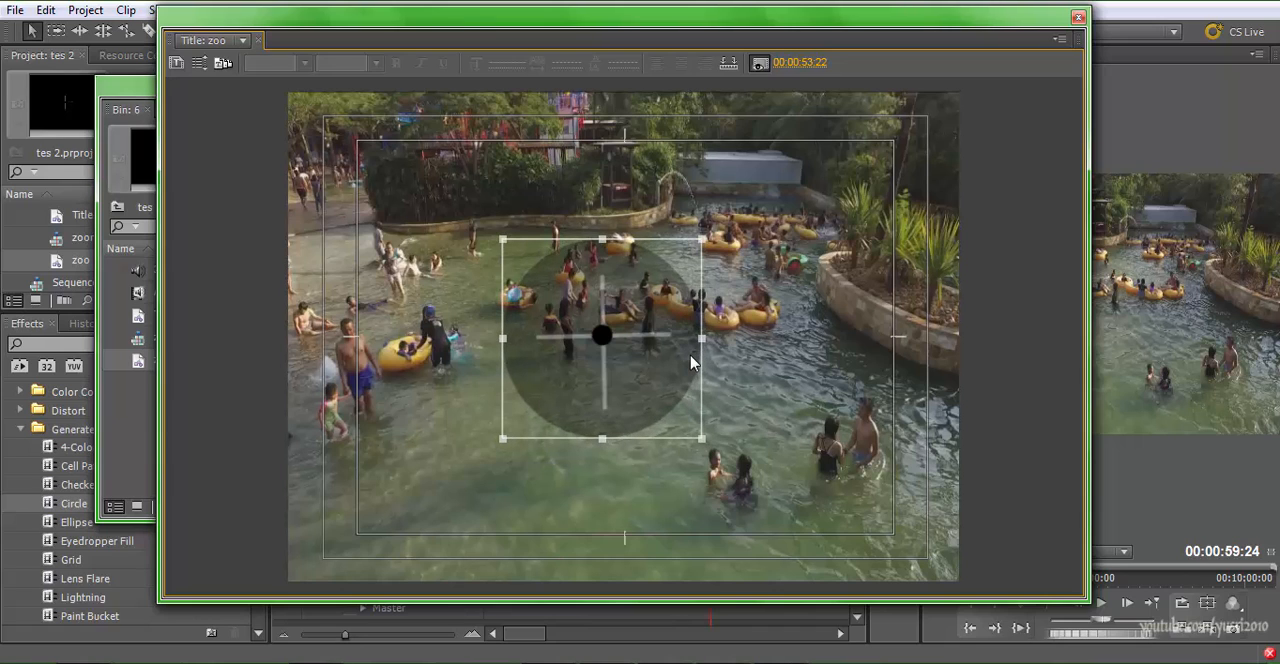
{"action": "key", "text": "Right"}
{"action": "key", "text": "Right"}
{"action": "key", "text": "Right"}
{"action": "key", "text": "Right"}
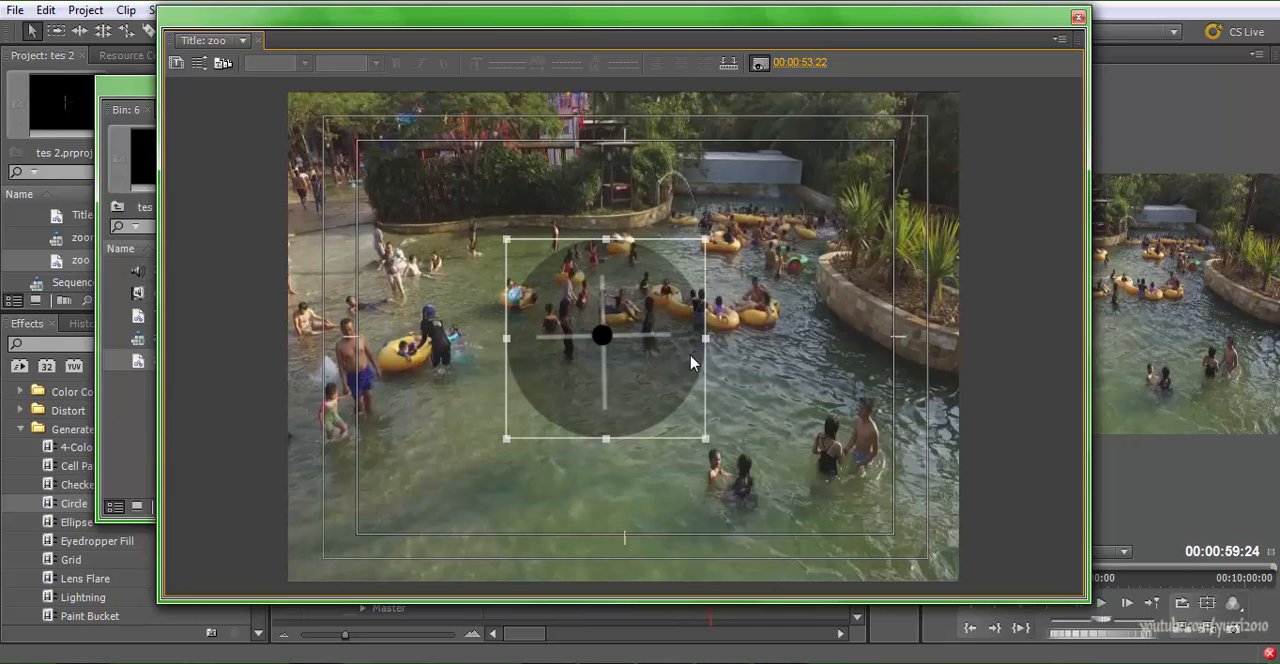
{"action": "key", "text": "Up"}
{"action": "key", "text": "Left"}
{"action": "key", "text": "Left"}
{"action": "key", "text": "Left"}
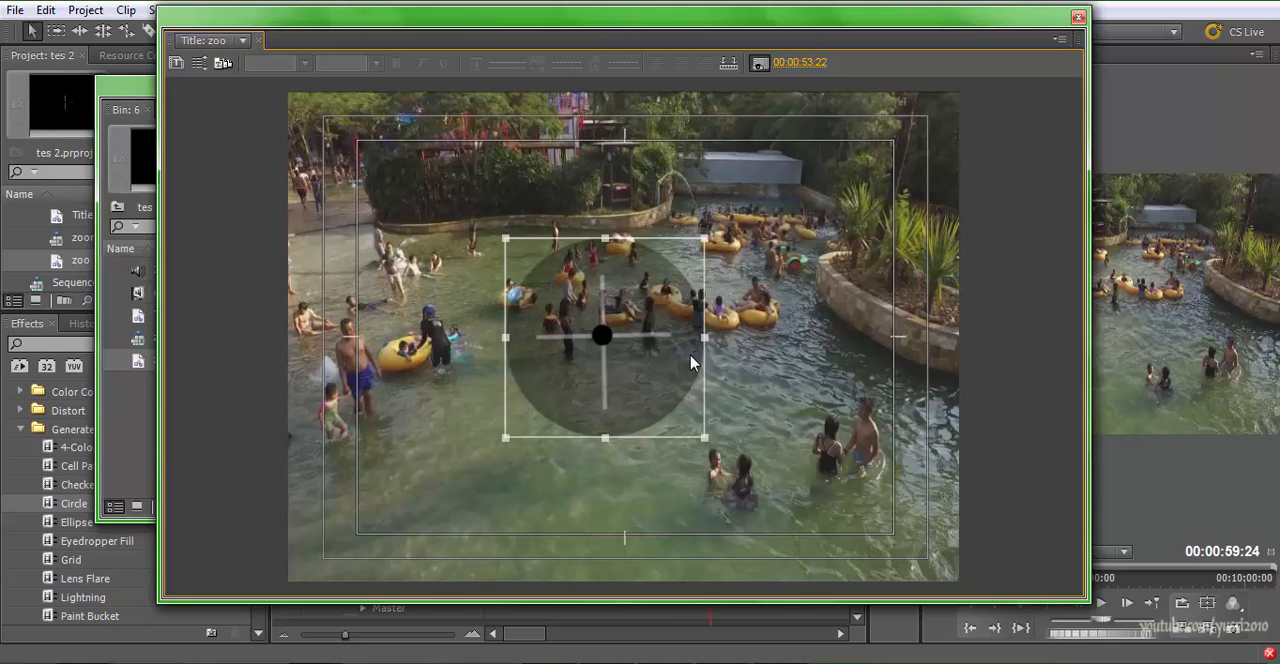
Shorten the crosshair's vertical bar and fine-tune the large translucent circle around the small black circle
{"action": "key", "text": "ctrl+alt+["}
{"action": "key", "text": "ctrl+z"}
{"action": "key", "text": "ctrl+z"}
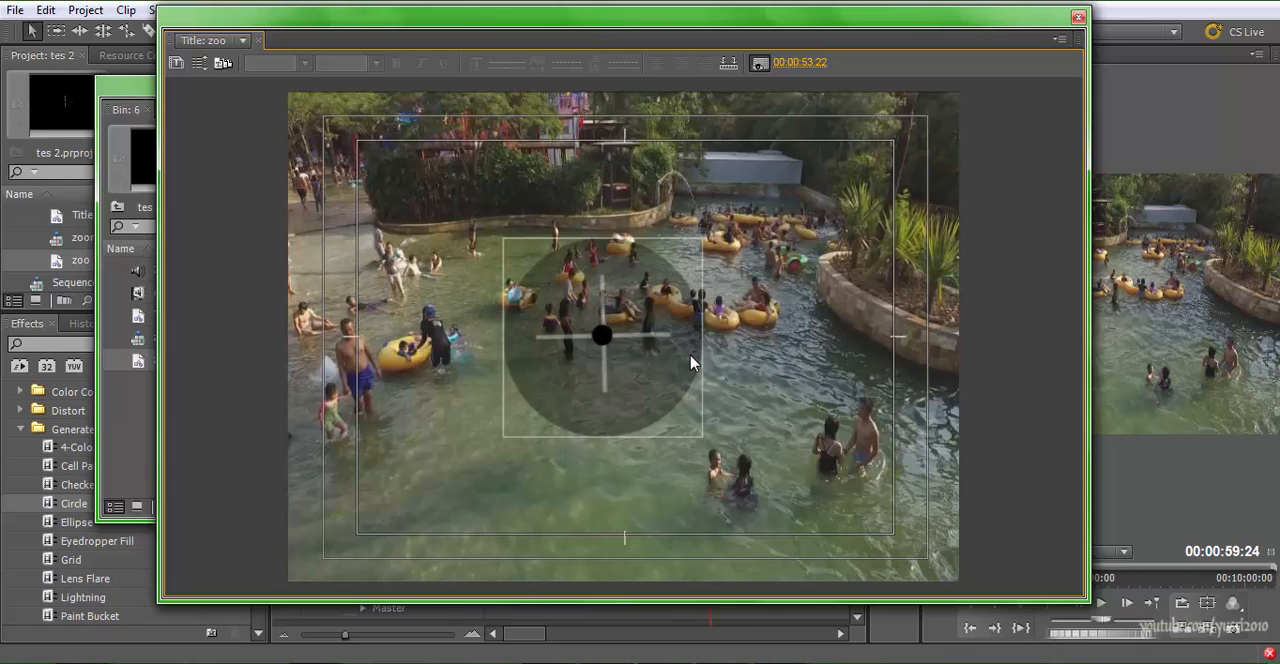
{"action": "left_click", "coordinate": [690, 363]}
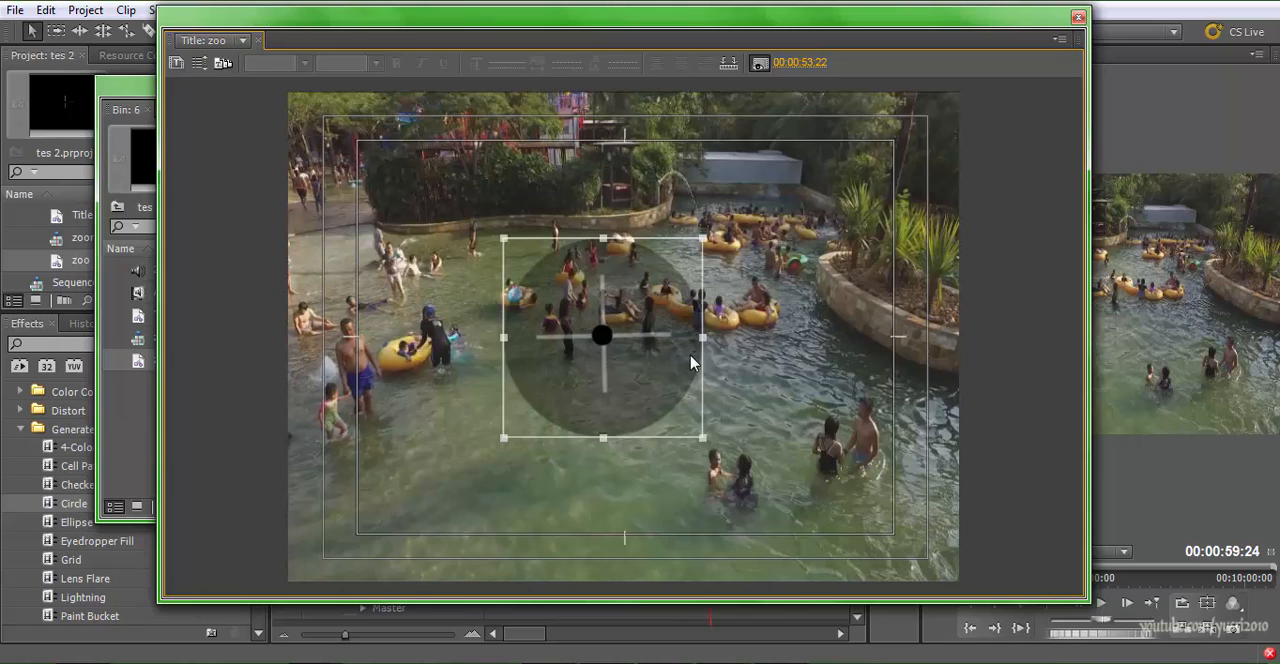
Select the crosshair's vertical and horizontal bars together, and close the zoo title
{"action": "key", "text": "ctrl+z"}
{"action": "key", "text": "ctrl+z"}
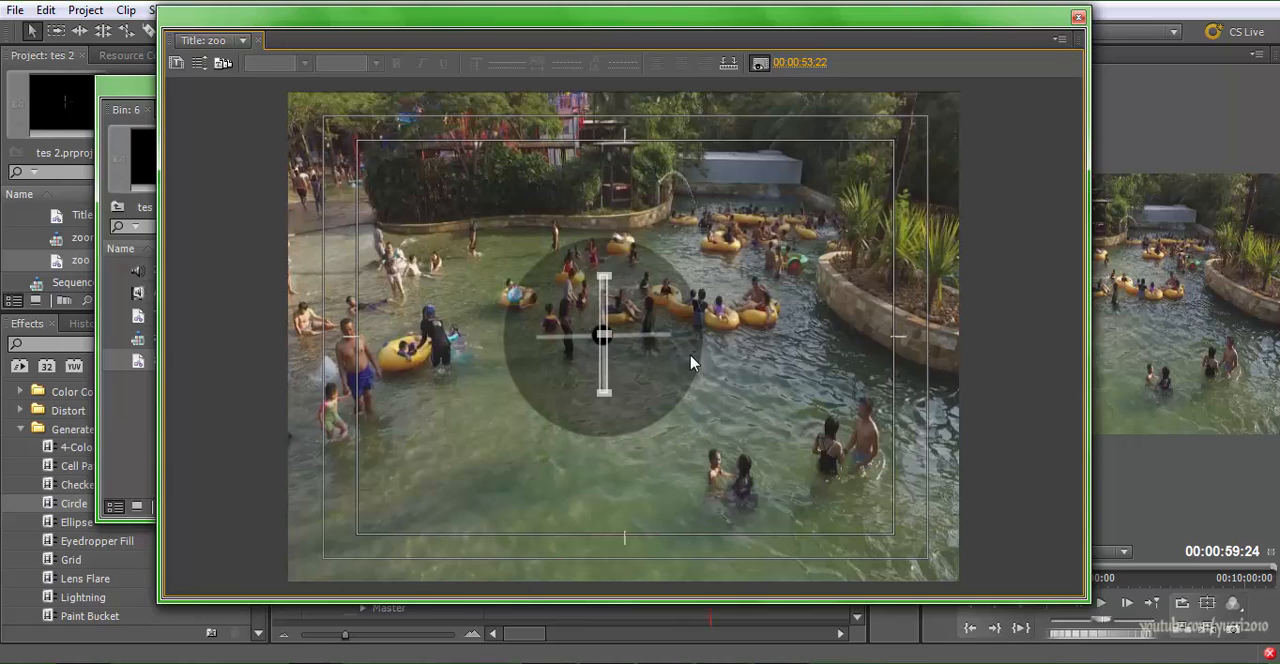
{"action": "key", "text": "ctrl+z"}
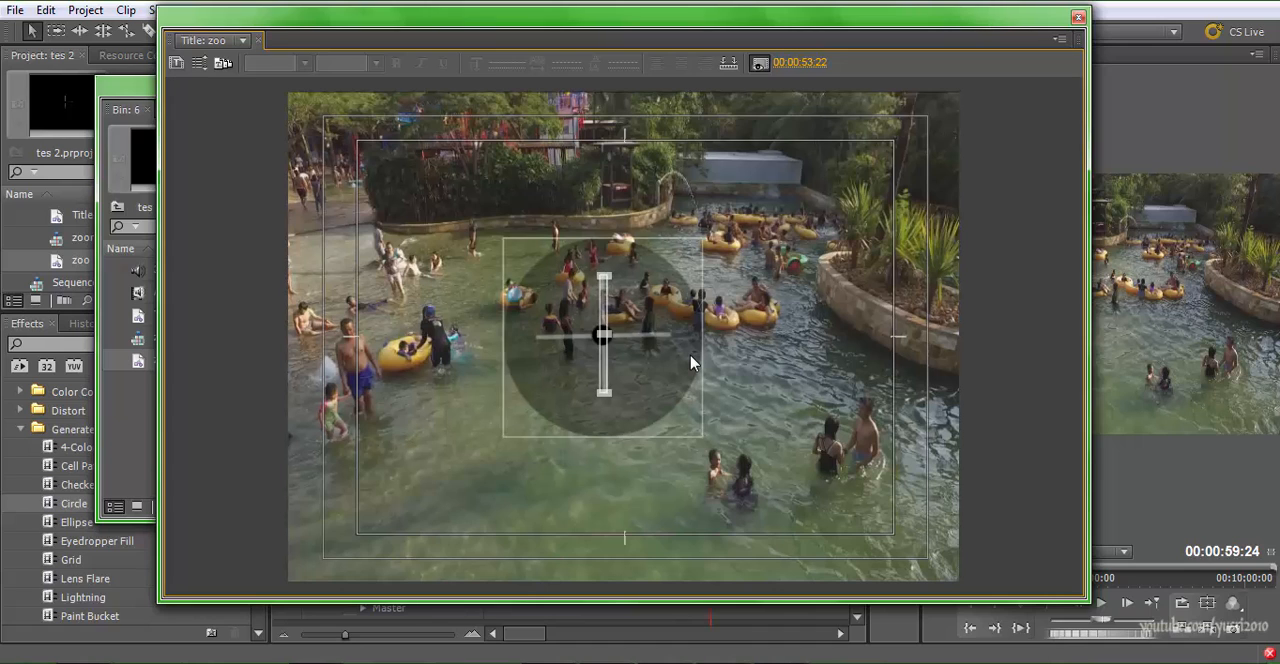
{"action": "key", "text": "ctrl+z"}
{"action": "key", "text": "ctrl+z"}
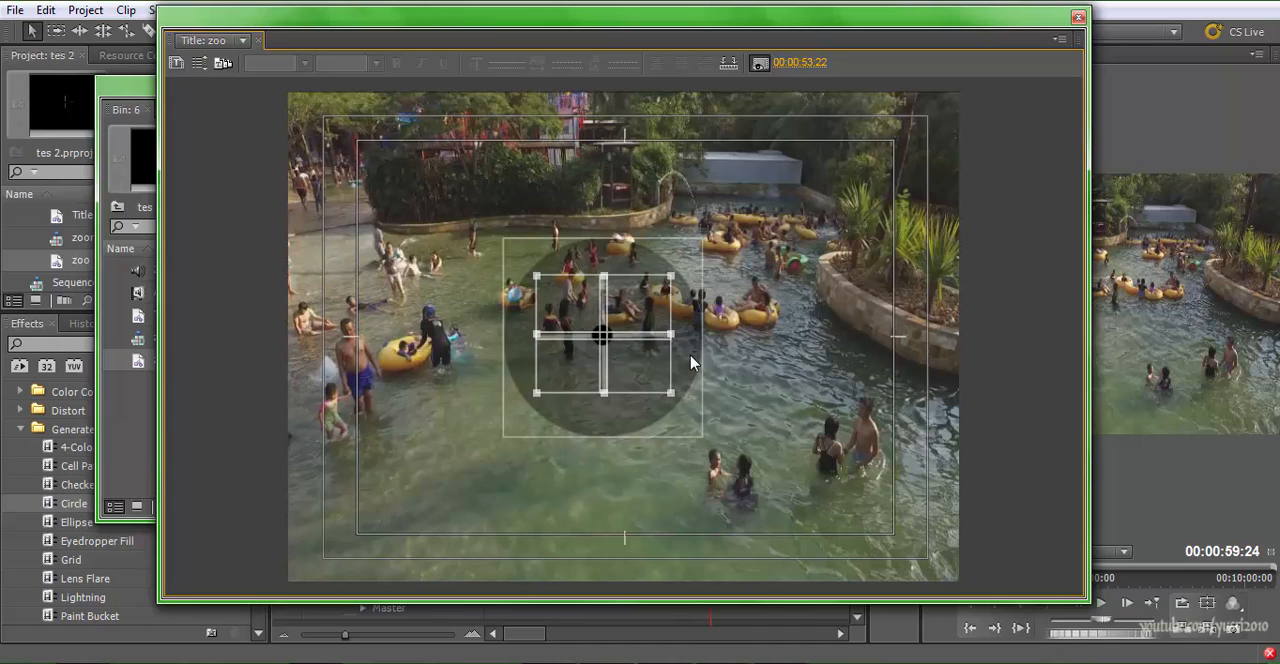
{"action": "key", "text": "ctrl+z"}
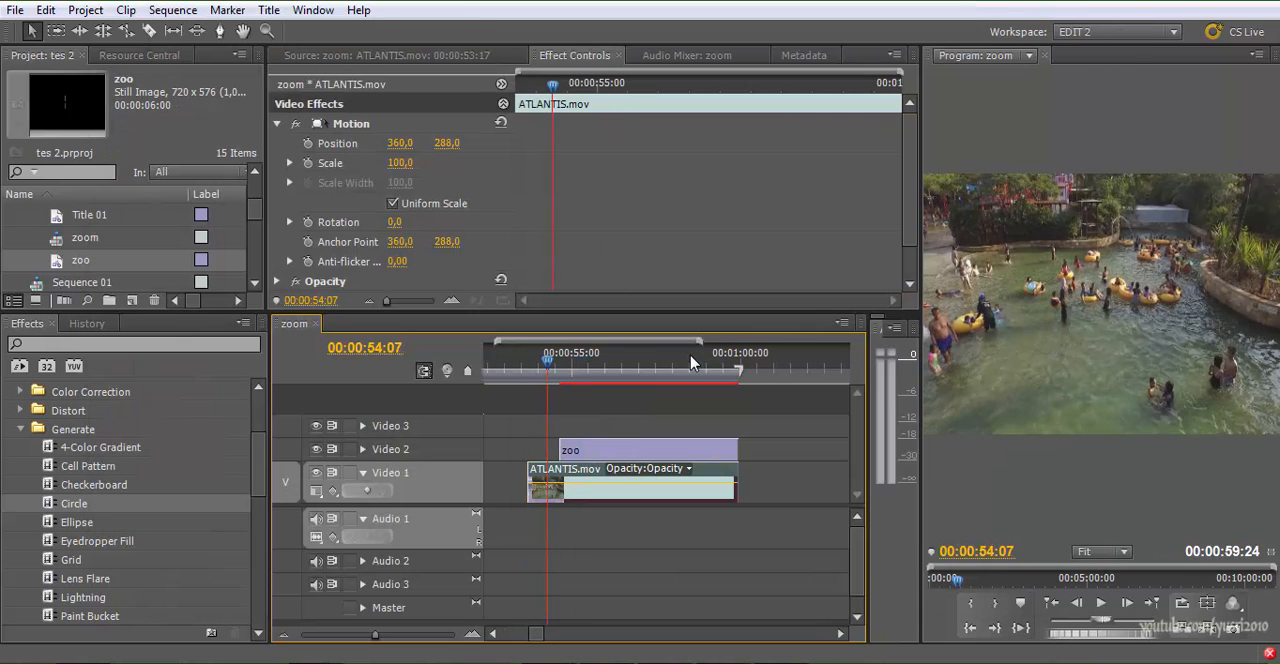
Play and scrub through the zoom sequence to check the crosshair title over the ATLANTIS.mov footage
{"action": "key", "text": "space"}
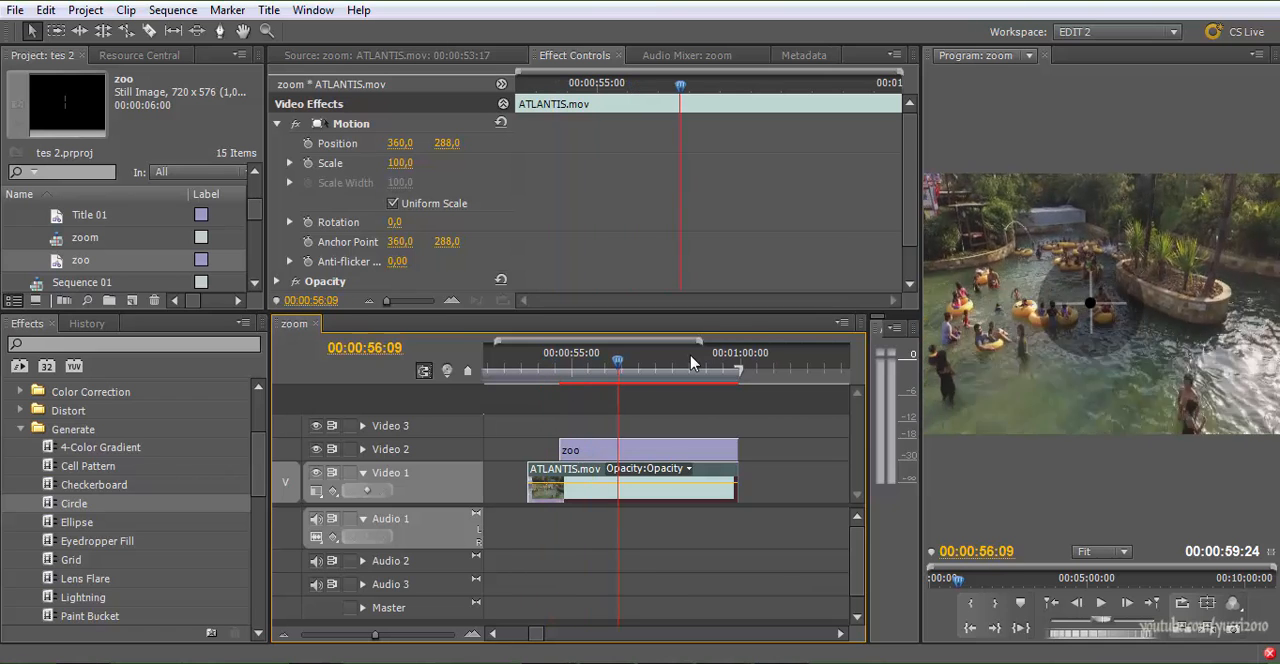
{"action": "mouse_move", "coordinate": [629, 361]}
{"action": "left_mouse_down"}
{"action": "mouse_move", "coordinate": [586, 361]}
{"action": "mouse_move", "coordinate": [701, 361]}
{"action": "left_mouse_up"}
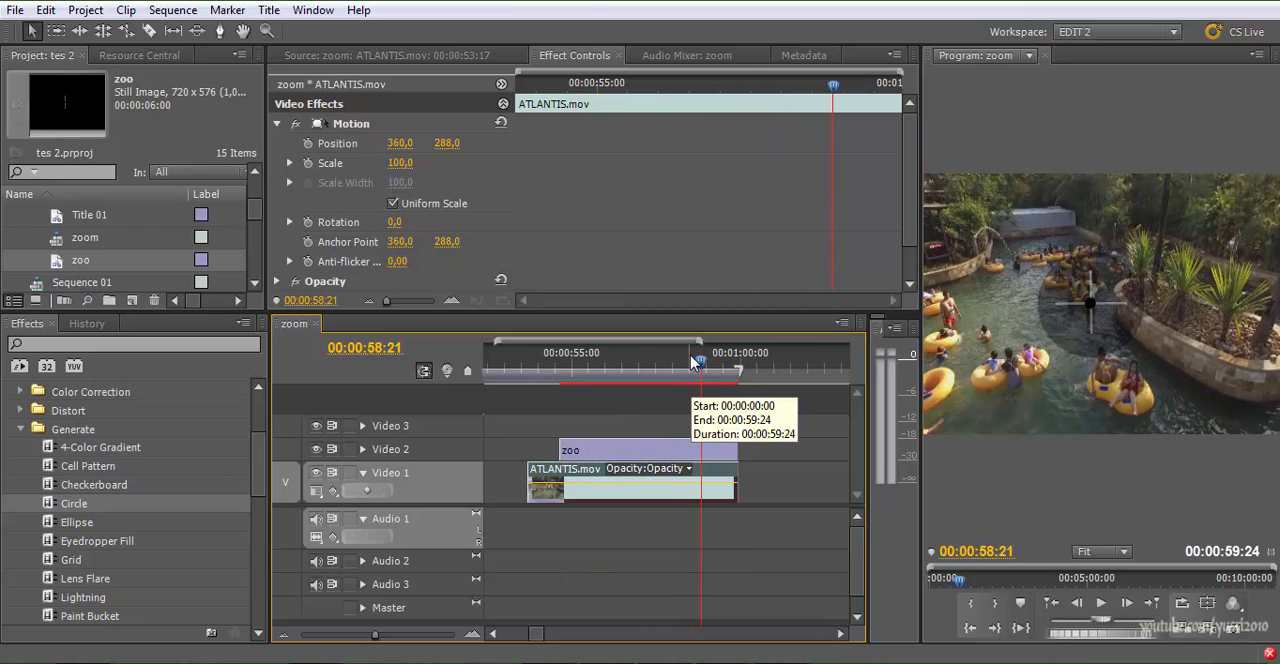
{"action": "left_click_drag", "start_coordinate": [692, 362], "coordinate": [530, 362]}
{"action": "double_click", "coordinate": [620, 483]}
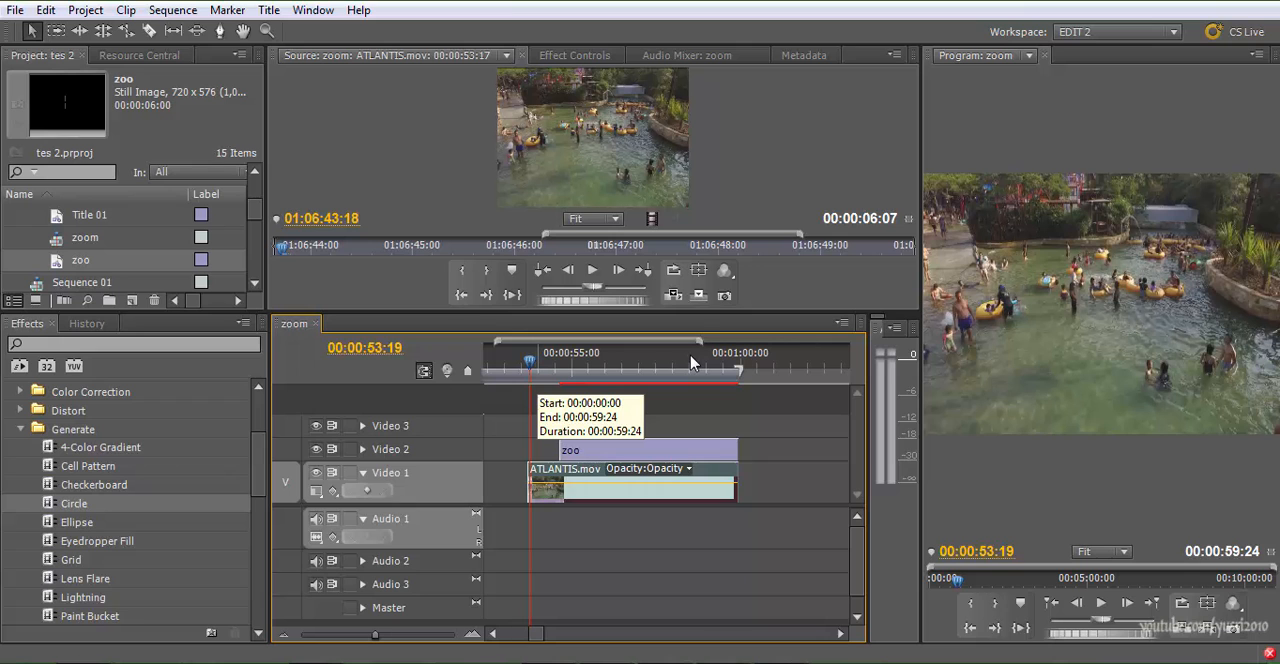
{"action": "mouse_move", "coordinate": [530, 362]}
{"action": "left_mouse_down"}
{"action": "mouse_move", "coordinate": [690, 362]}
{"action": "mouse_move", "coordinate": [549, 362]}
{"action": "mouse_move", "coordinate": [649, 362]}
{"action": "left_mouse_up"}
Hide the Video 2 track and review the ATLANTIS.mov footage without the crosshair title
{"action": "left_click", "coordinate": [316, 449]}
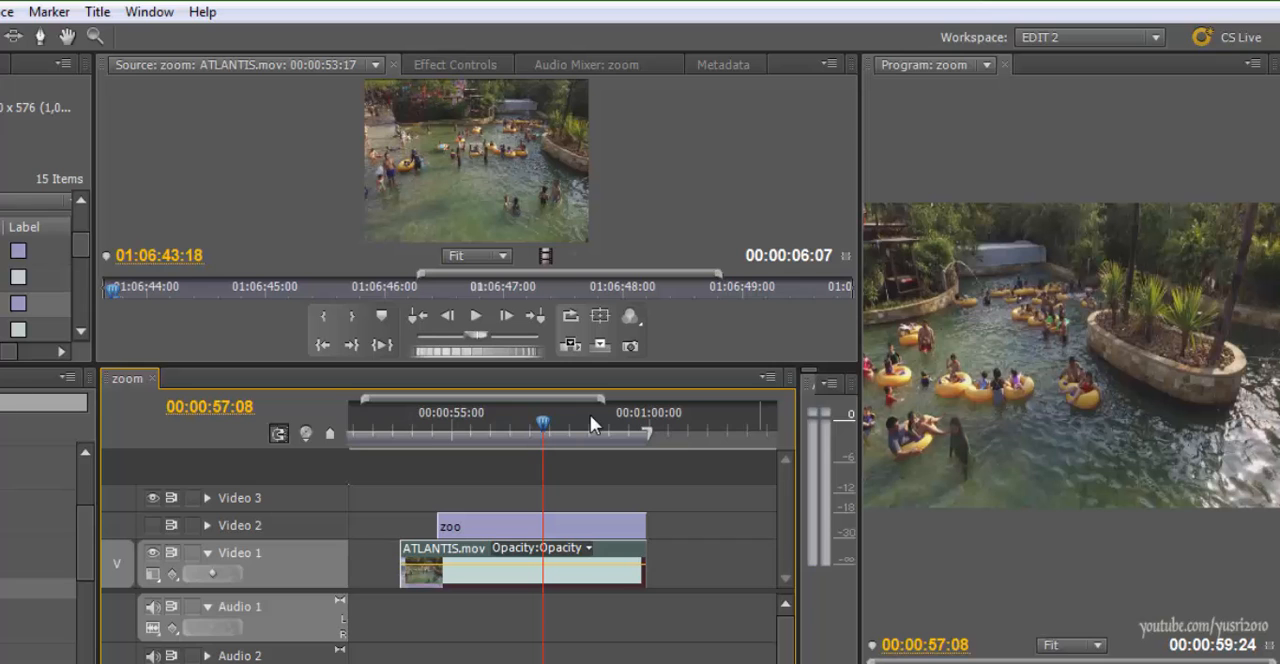
{"action": "key", "text": "space"}
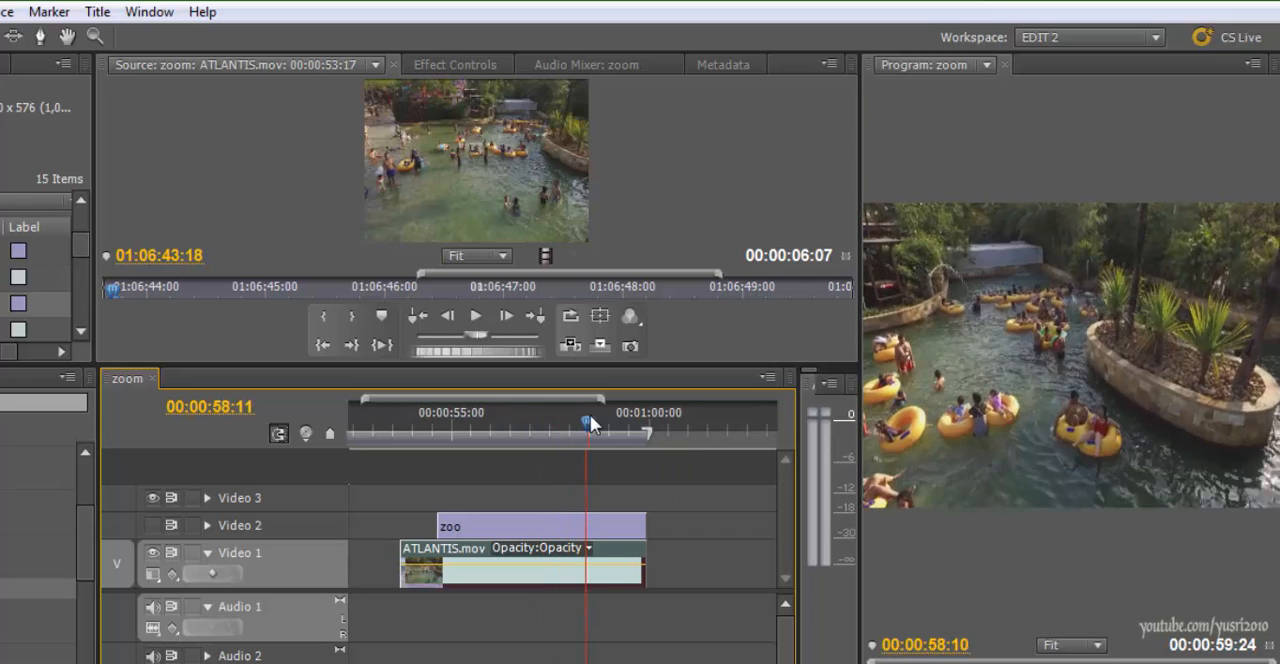
{"action": "mouse_move", "coordinate": [613, 422]}
{"action": "left_mouse_down"}
{"action": "mouse_move", "coordinate": [626, 422]}
{"action": "mouse_move", "coordinate": [400, 422]}
{"action": "left_mouse_up"}
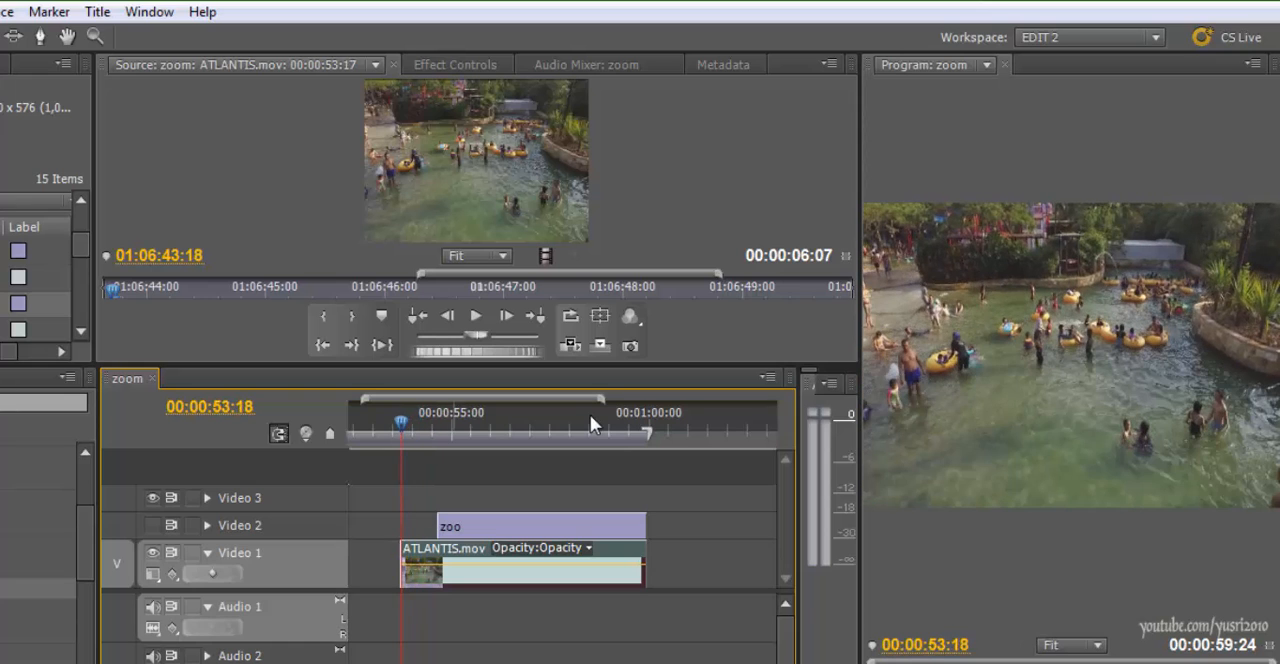
Start Position and Scale keyframing for ATLANTIS.mov at the clip's first frame, 00:00:53:17
{"action": "left_click", "coordinate": [455, 65]}
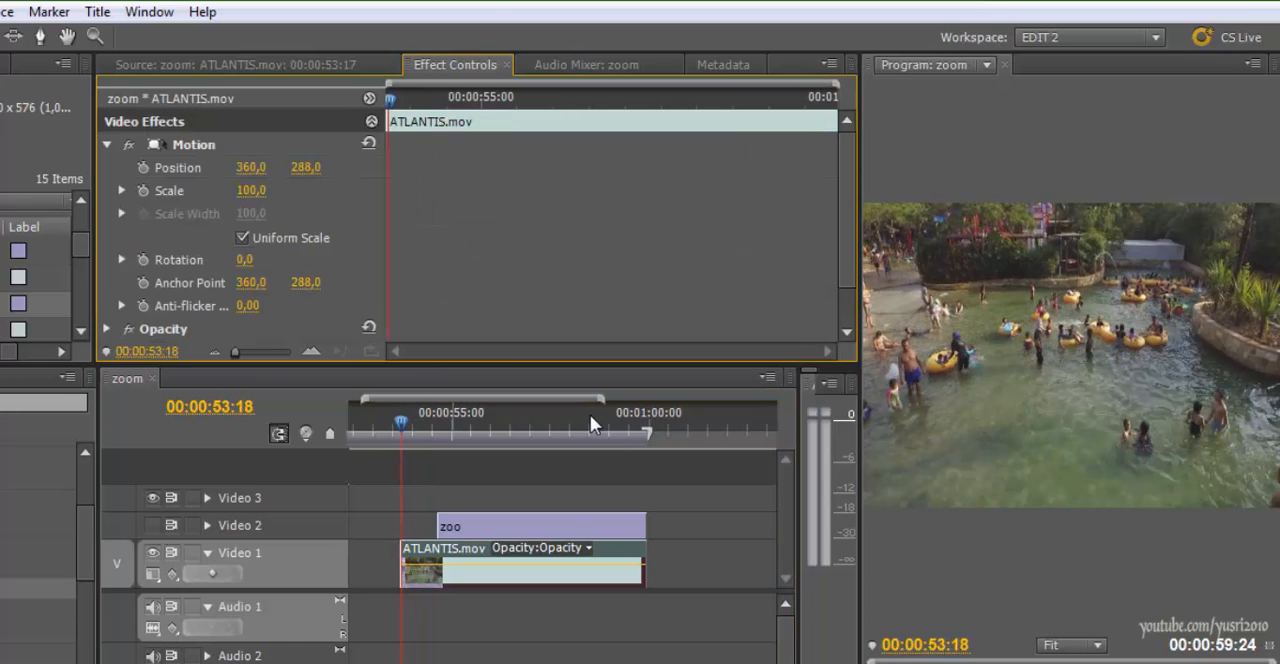
{"action": "mouse_move", "coordinate": [400, 422]}
{"action": "left_mouse_down"}
{"action": "mouse_move", "coordinate": [426, 422]}
{"action": "mouse_move", "coordinate": [404, 422]}
{"action": "left_mouse_up"}
{"action": "left_click_drag", "start_coordinate": [394, 99], "coordinate": [388, 99]}
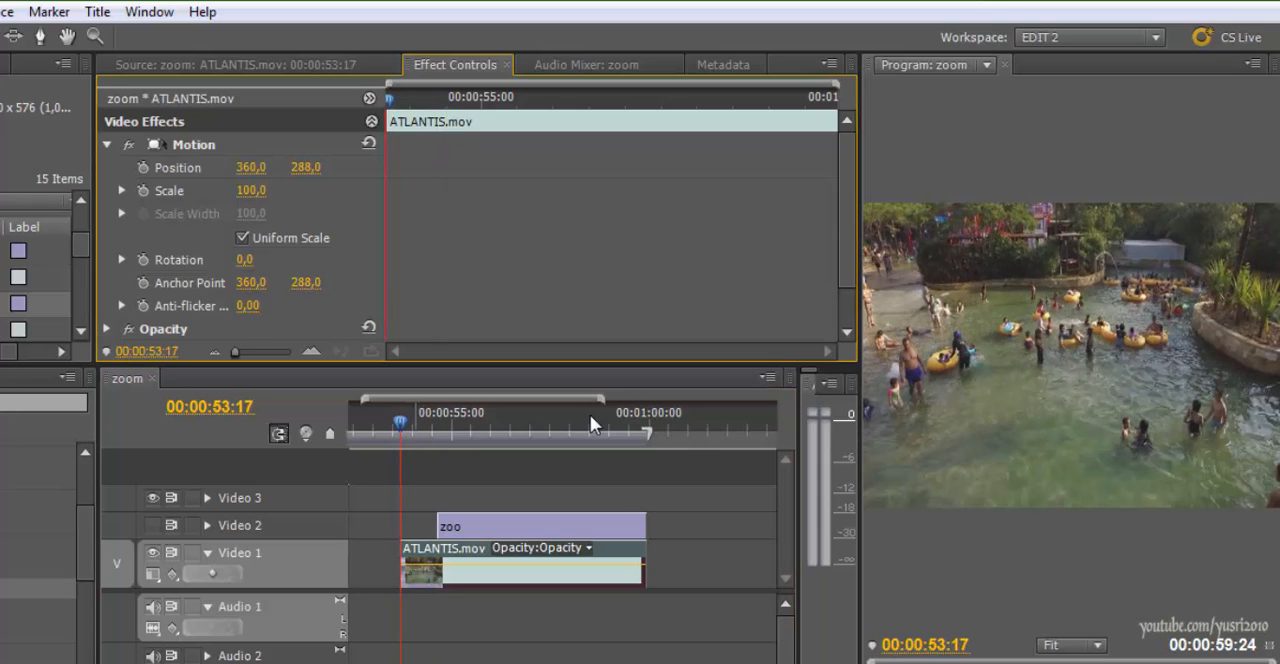
{"action": "left_click", "coordinate": [143, 167]}
{"action": "left_click", "coordinate": [143, 190]}
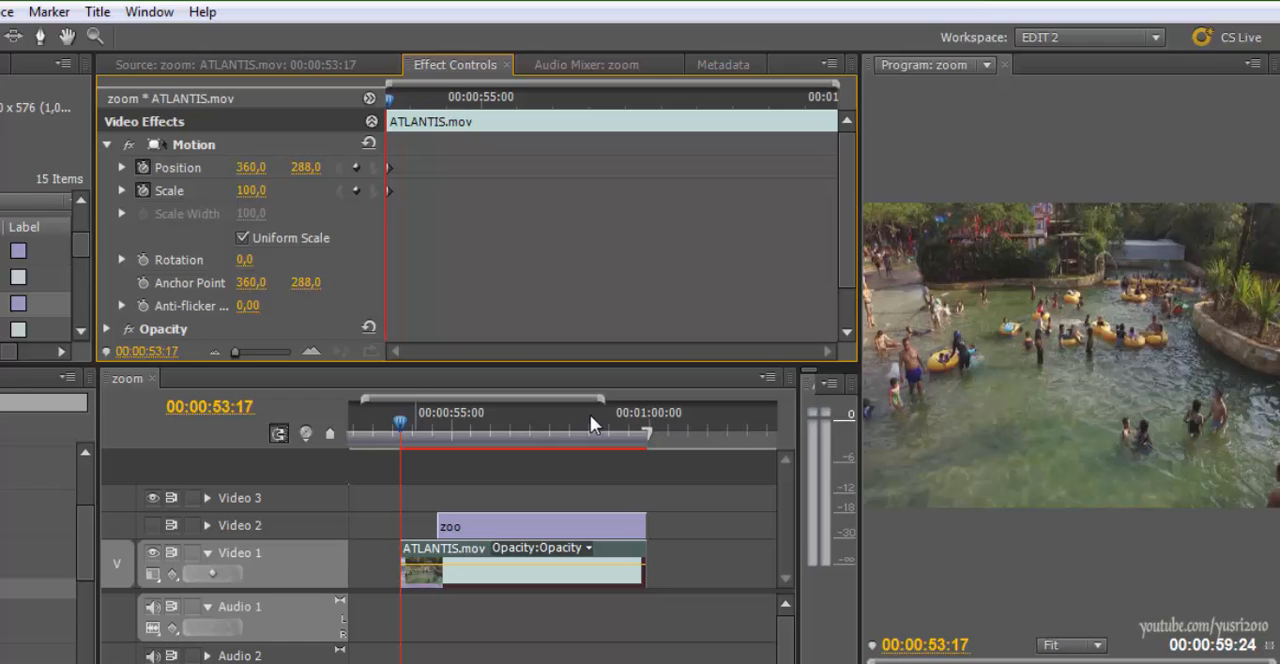
Add Position (360, 288) and Scale (100) keyframes at the point in ATLANTIS.mov where the zoom should begin
{"action": "key", "text": "space"}
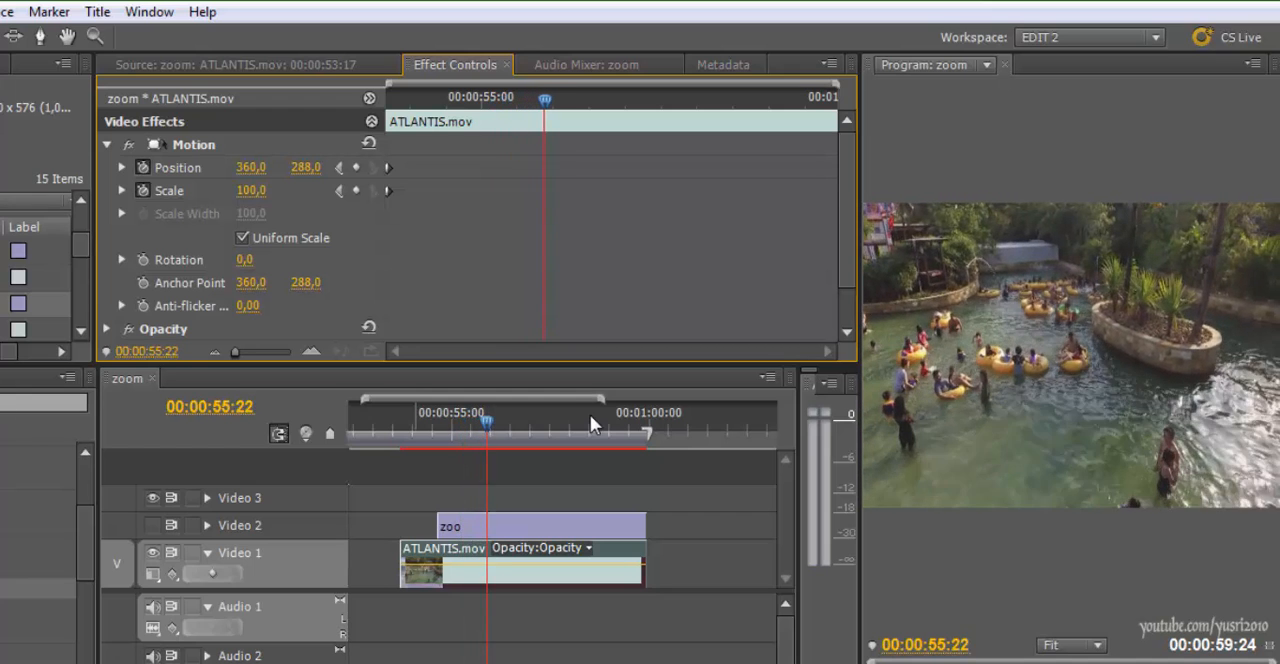
{"action": "key", "text": "space"}
{"action": "left_click", "coordinate": [356, 167]}
{"action": "left_click", "coordinate": [356, 190]}
At 00:00:56:14, set the clip's Scale to 165 and its Position to 468, 238
{"action": "mouse_move", "coordinate": [556, 99]}
{"action": "left_mouse_down"}
{"action": "mouse_move", "coordinate": [426, 99]}
{"action": "mouse_move", "coordinate": [593, 99]}
{"action": "left_mouse_up"}
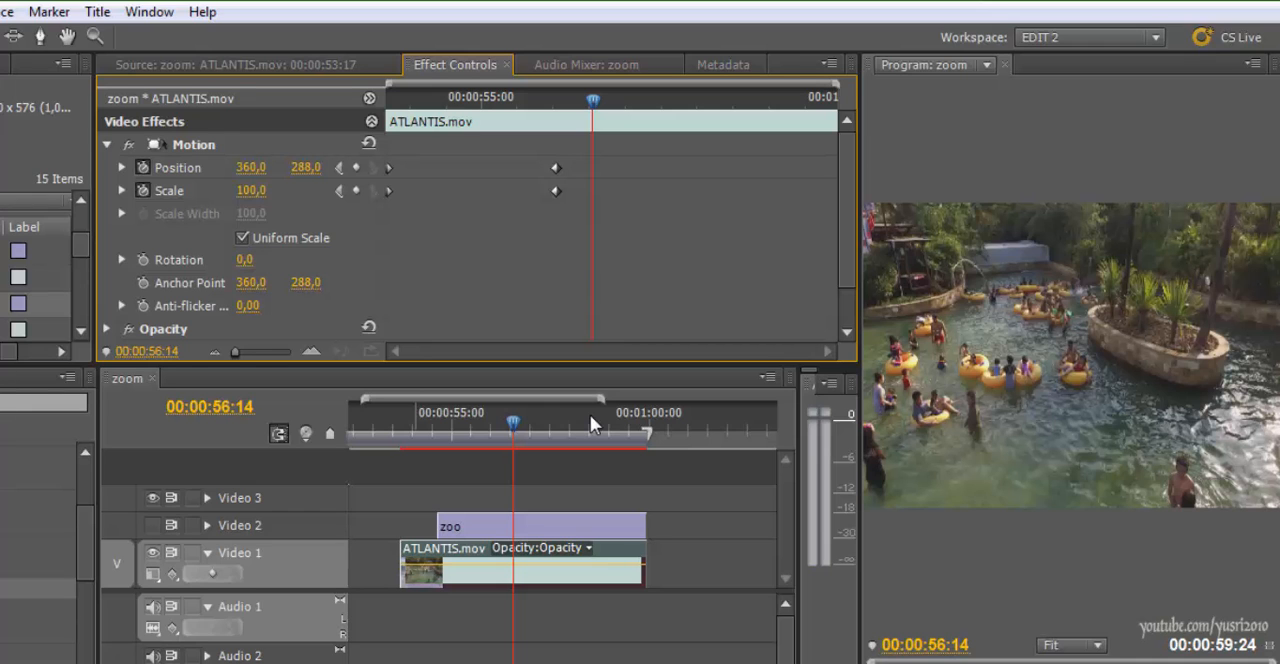
{"action": "left_click_drag", "start_coordinate": [251, 191], "coordinate": [315, 191]}
{"action": "left_click_drag", "start_coordinate": [251, 167], "coordinate": [330, 167]}
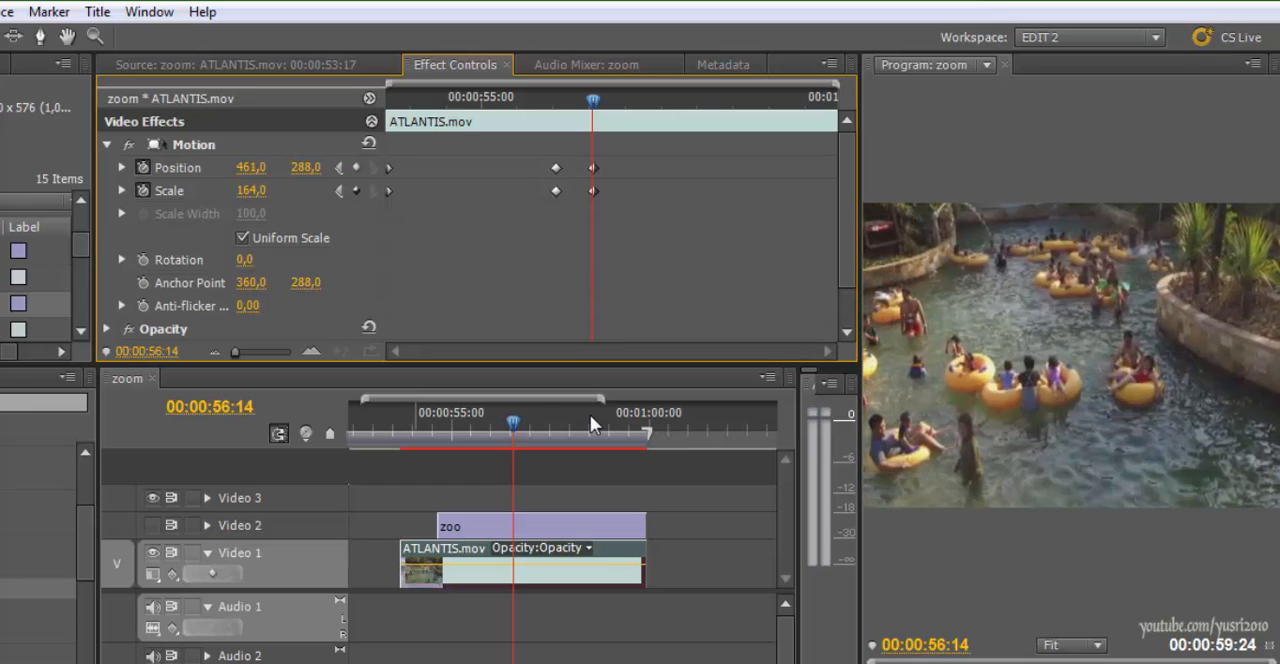
{"action": "left_click_drag", "start_coordinate": [305, 167], "coordinate": [296, 167]}
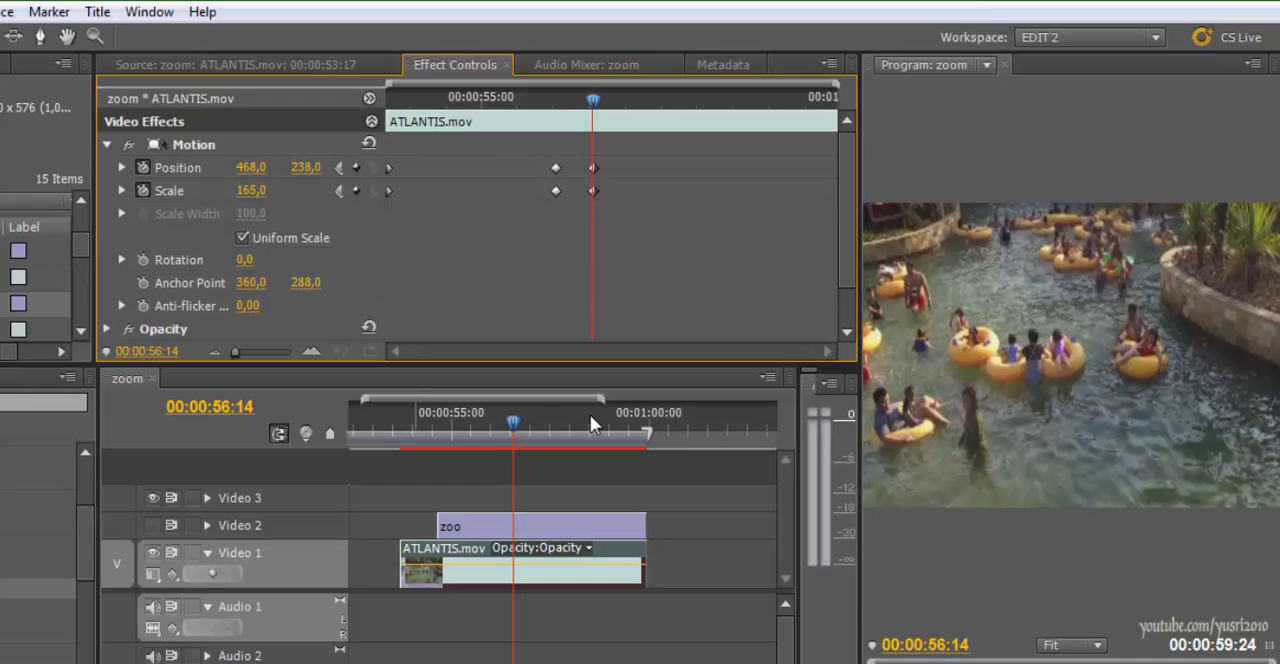
Raise the Scale keyframe at 00:00:56:14 to 179 and play back the zoom-in
{"action": "mouse_move", "coordinate": [495, 414]}
{"action": "left_mouse_down"}
{"action": "mouse_move", "coordinate": [483, 414]}
{"action": "mouse_move", "coordinate": [528, 414]}
{"action": "mouse_move", "coordinate": [444, 414]}
{"action": "mouse_move", "coordinate": [459, 414]}
{"action": "left_mouse_up"}
{"action": "mouse_move", "coordinate": [495, 99]}
{"action": "left_mouse_down"}
{"action": "mouse_move", "coordinate": [593, 99]}
{"action": "mouse_move", "coordinate": [544, 99]}
{"action": "left_mouse_up"}
{"action": "key", "text": "space"}
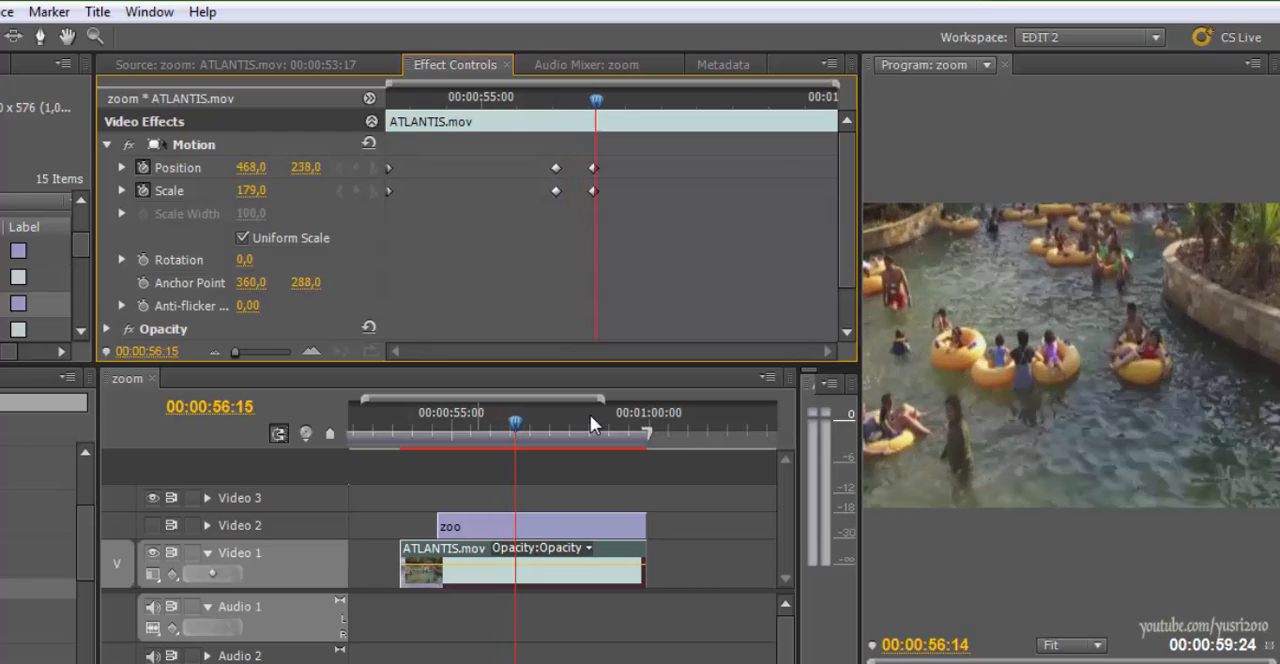
{"action": "key", "text": "space"}
At 00:00:57:01, set the clip's Position to 547, 238 and its Scale to 193
{"action": "key", "text": "Left"}
{"action": "key", "text": "Left"}
{"action": "key", "text": "Left"}
{"action": "key", "text": "Left"}
{"action": "key", "text": "Left"}
{"action": "key", "text": "Left"}
{"action": "key", "text": "Left"}
{"action": "key", "text": "Left"}
{"action": "key", "text": "Left"}
{"action": "key", "text": "Left"}
{"action": "key", "text": "Left"}
{"action": "key", "text": "Left"}
{"action": "key", "text": "Left"}
{"action": "key", "text": "Left"}
{"action": "key", "text": "Left"}
{"action": "key", "text": "Left"}
{"action": "key", "text": "Left"}
{"action": "key", "text": "Left"}
{"action": "key", "text": "Left"}
{"action": "key", "text": "Left"}
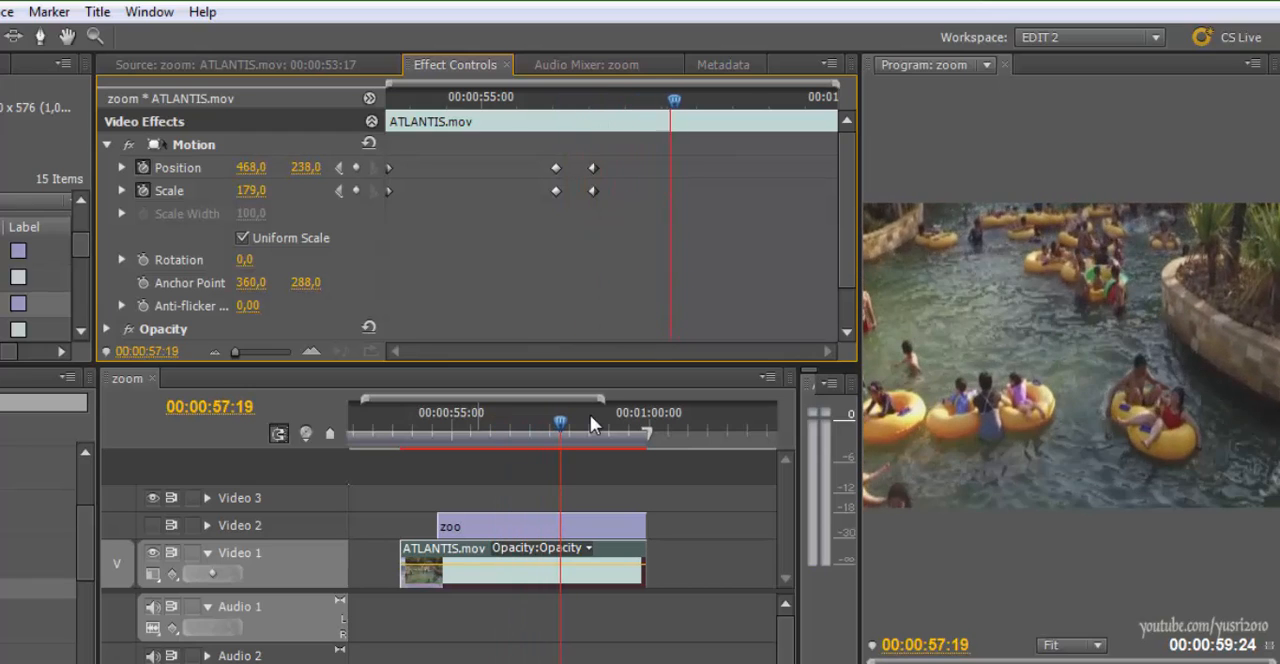
{"action": "key", "text": "Right"}
{"action": "key", "text": "Right"}
{"action": "key", "text": "Right"}
{"action": "key", "text": "Right"}
{"action": "key", "text": "Right"}
{"action": "key", "text": "Right"}
{"action": "key", "text": "Right"}
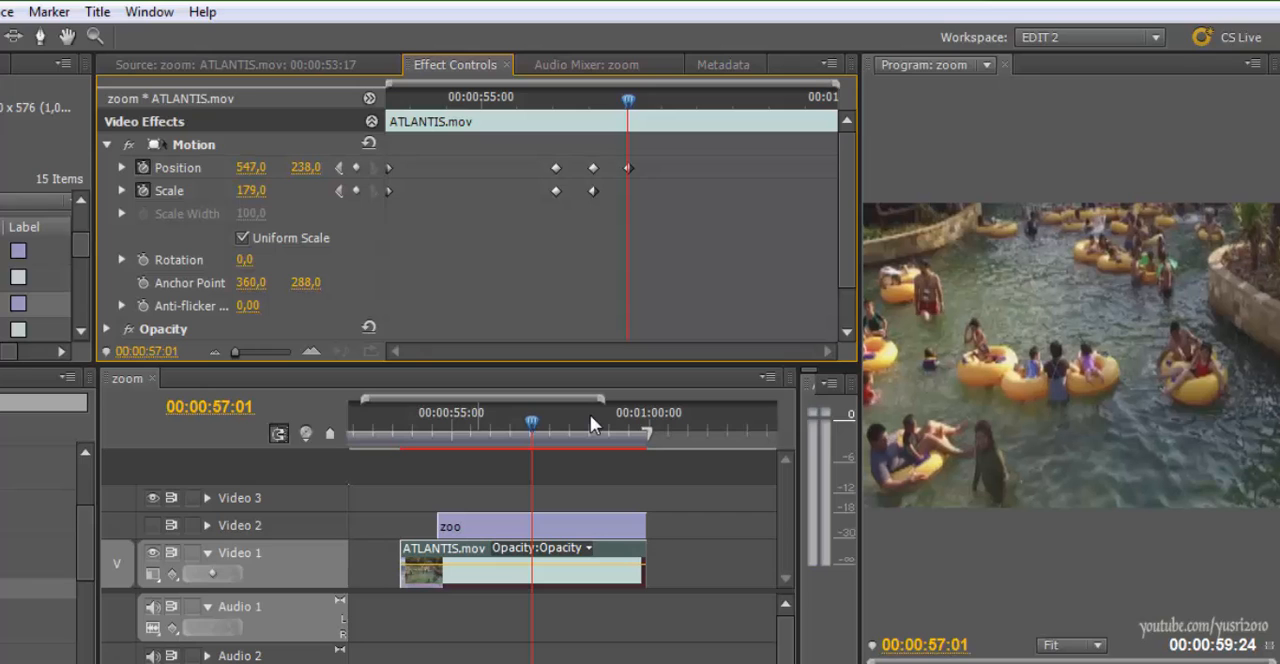
{"action": "left_click_drag", "start_coordinate": [251, 191], "coordinate": [259, 191]}
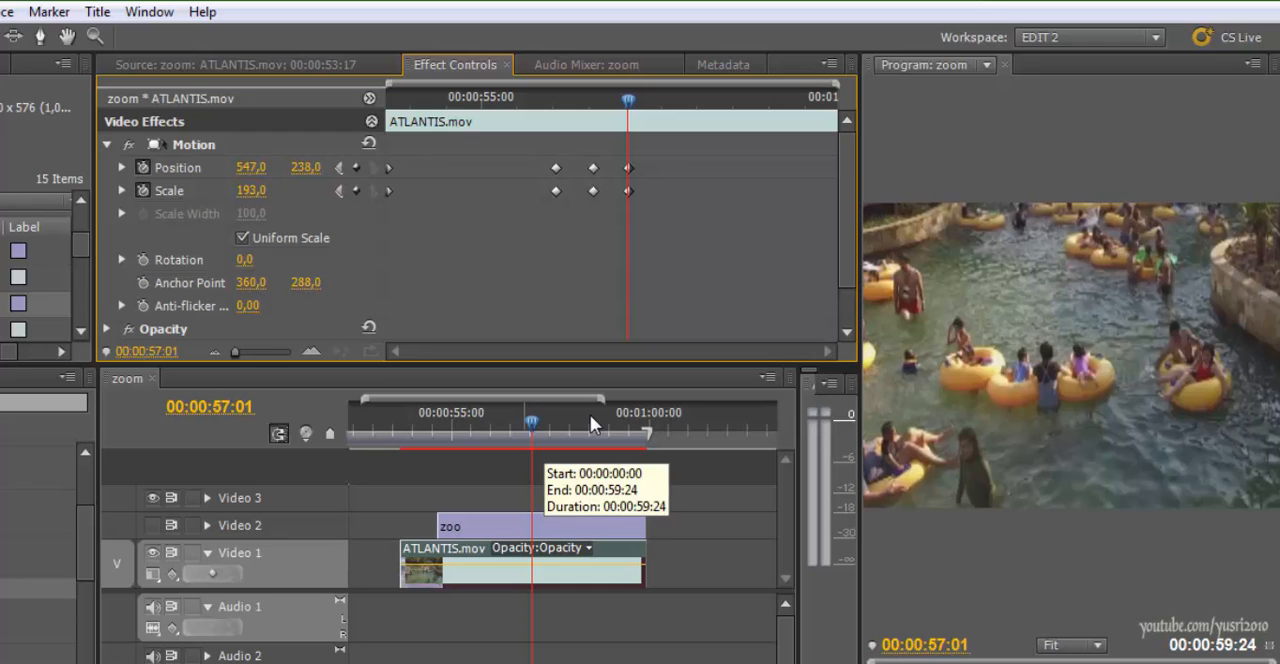
Replay the keyframed section of ATLANTIS.mov to check the timing and framing of the two-stage zoom
{"action": "scroll", "coordinate": [594, 424], "scroll_direction": "up", "scroll_amount": 20}
{"action": "key", "text": "space"}
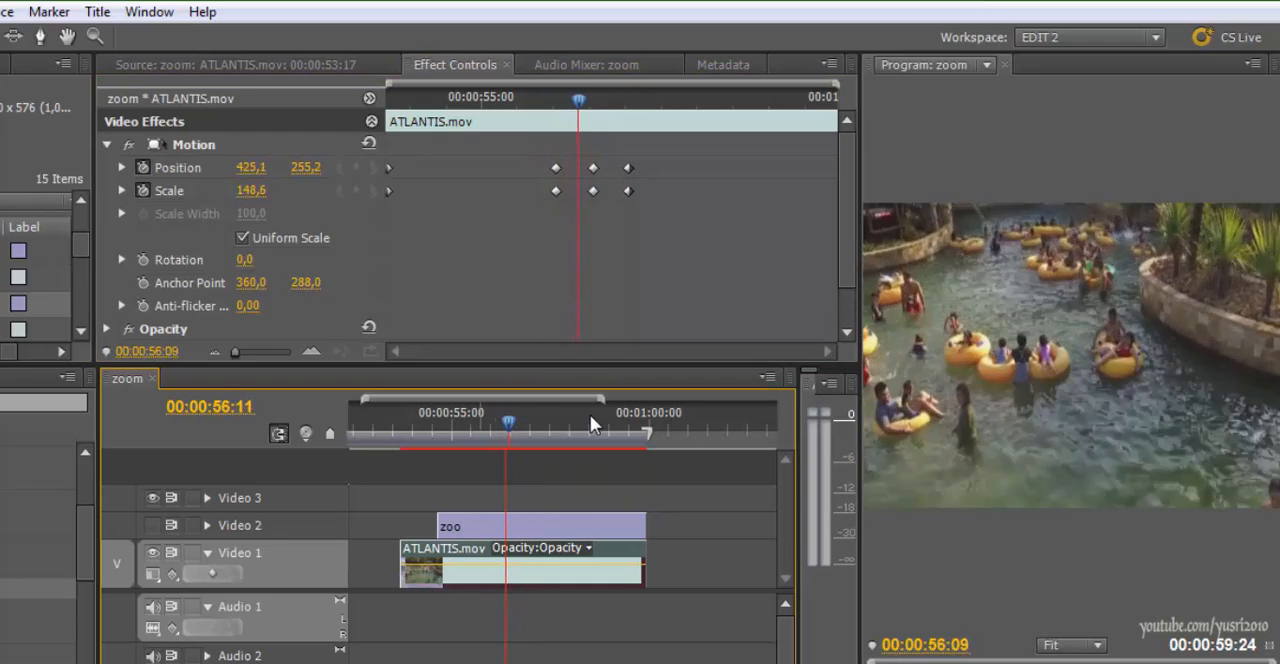
{"action": "key", "text": "space"}
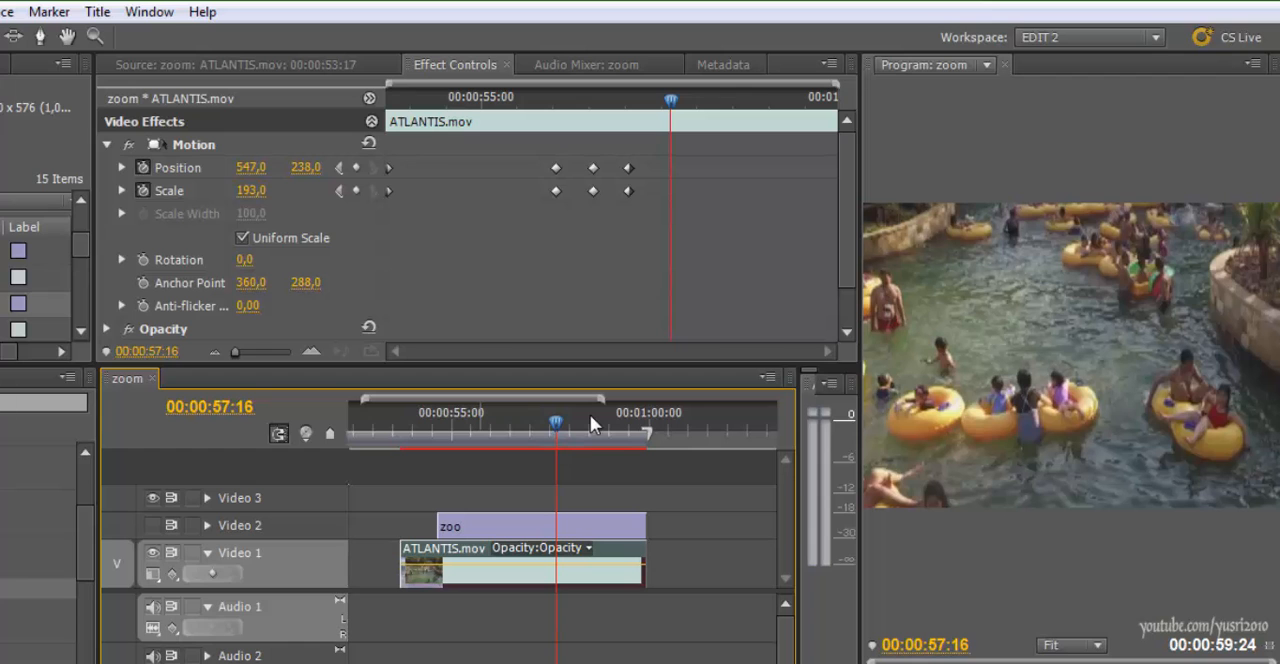
{"action": "key", "text": "ctrl+s"}
{"action": "scroll", "coordinate": [594, 424], "scroll_direction": "up", "scroll_amount": 11}
{"action": "scroll", "coordinate": [594, 424], "scroll_direction": "up", "scroll_amount": 20}
{"action": "scroll", "coordinate": [594, 424], "scroll_direction": "down", "scroll_amount": 20}
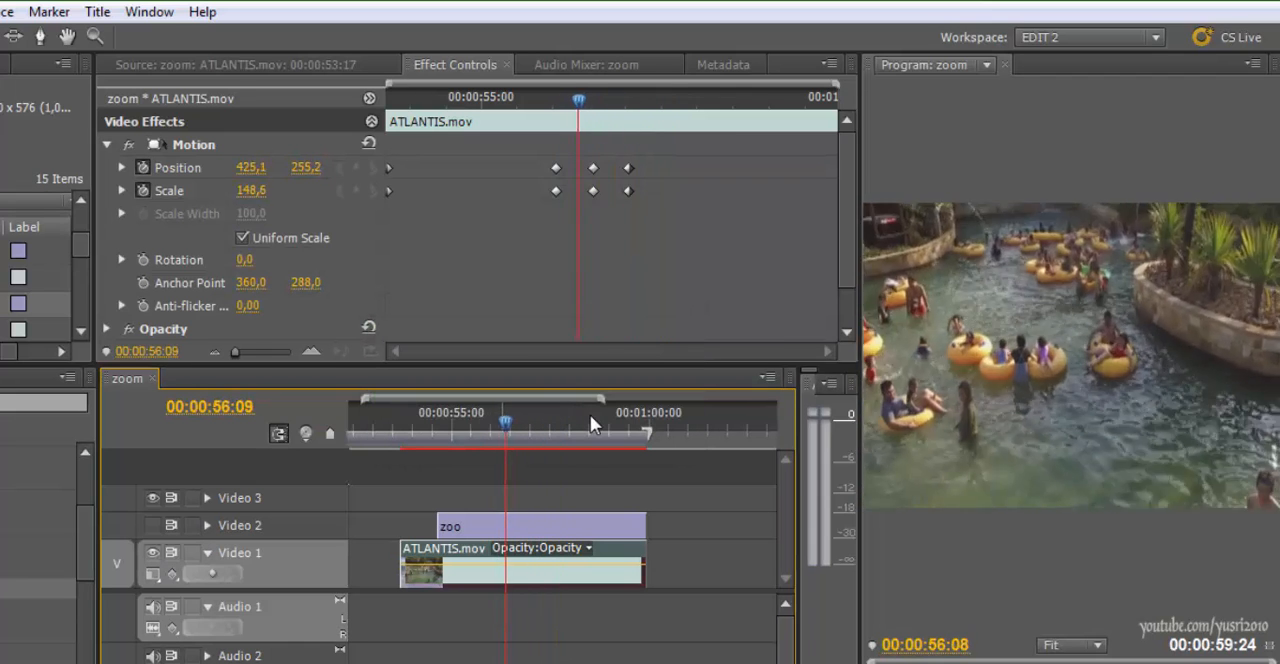
{"action": "key", "text": "space"}
{"action": "key", "text": "space"}
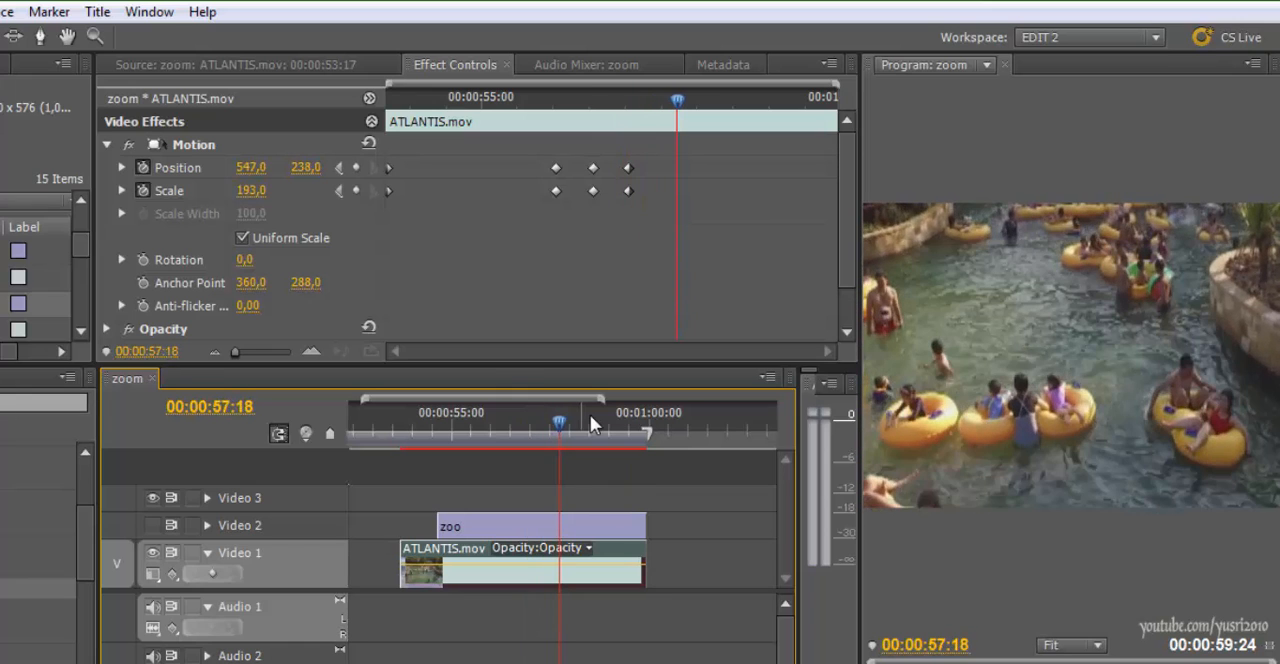
Duplicate the 00:00:57:01 Position and Scale keyframes at 00:00:57:10 and select the new pair
{"action": "scroll", "coordinate": [594, 424], "scroll_direction": "up", "scroll_amount": 3}
{"action": "scroll", "coordinate": [594, 424], "scroll_direction": "up", "scroll_amount": 5}
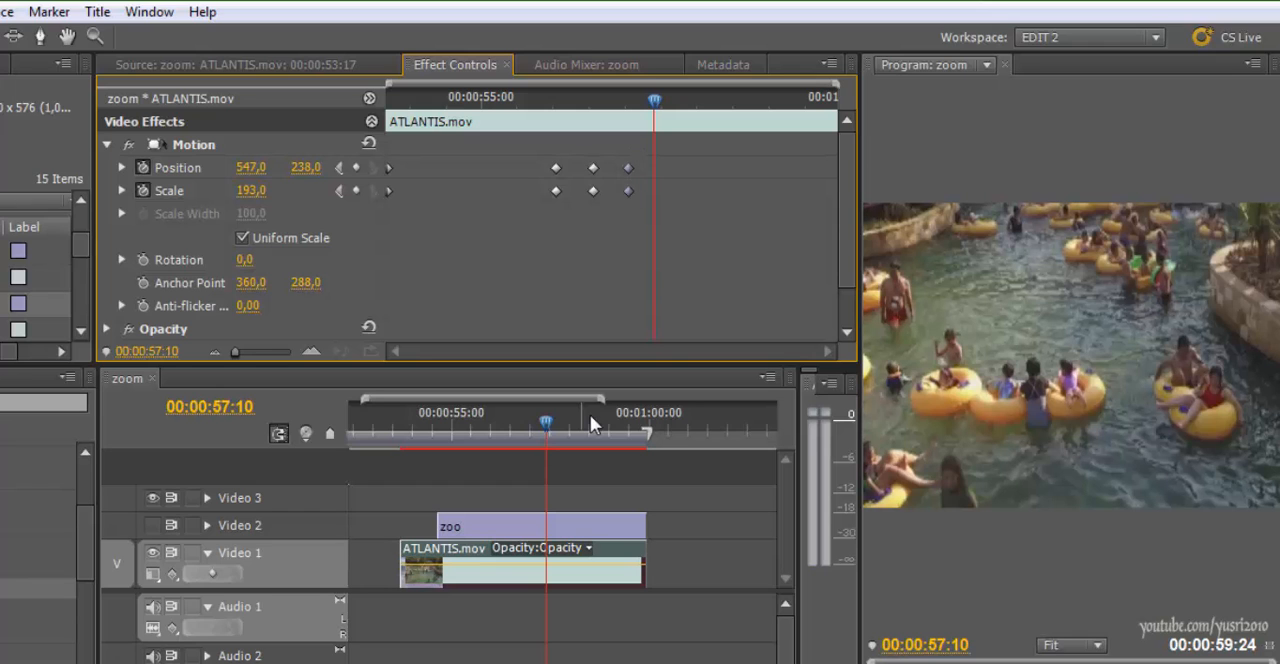
{"action": "scroll", "coordinate": [594, 424], "scroll_direction": "up", "scroll_amount": 7}
{"action": "scroll", "coordinate": [594, 424], "scroll_direction": "down", "scroll_amount": 4}
{"action": "scroll", "coordinate": [594, 424], "scroll_direction": "down", "scroll_amount": 5}
{"action": "scroll", "coordinate": [594, 424], "scroll_direction": "up", "scroll_amount": 2}
{"action": "scroll", "coordinate": [594, 424], "scroll_direction": "up", "scroll_amount": 6}
{"action": "scroll", "coordinate": [594, 424], "scroll_direction": "down", "scroll_amount": 6}
{"action": "scroll", "coordinate": [594, 424], "scroll_direction": "up", "scroll_amount": 2}
{"action": "left_click_drag", "start_coordinate": [671, 151], "coordinate": [651, 207]}
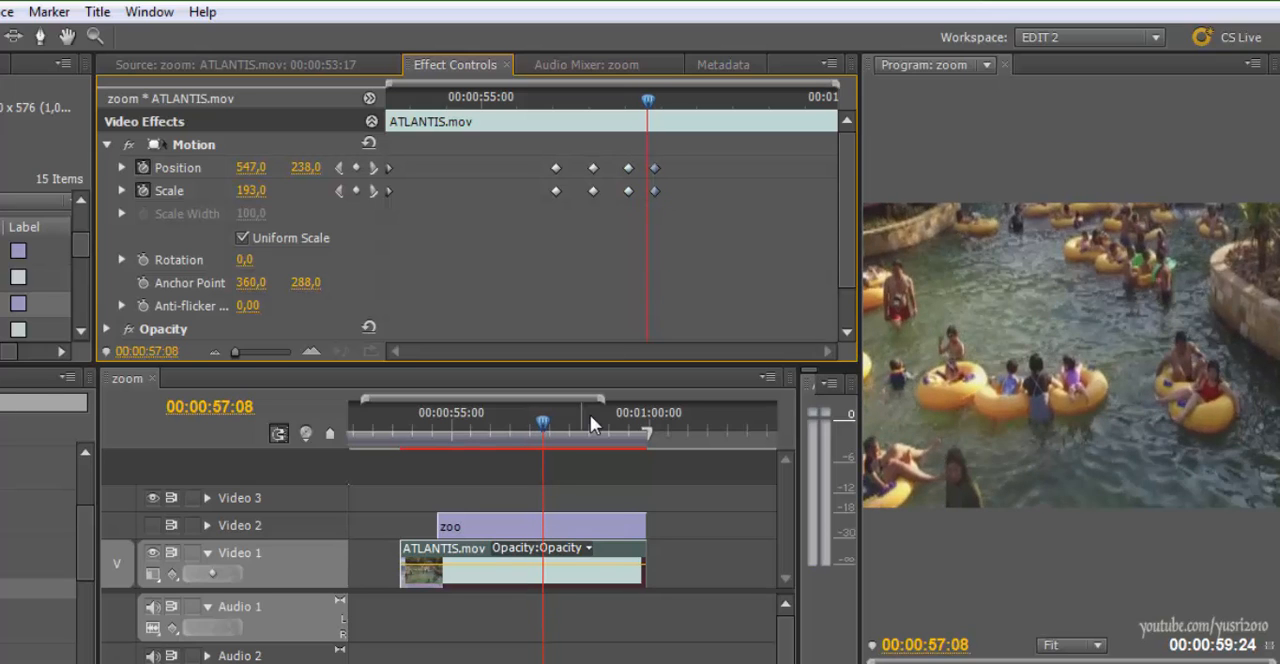
At 00:00:57:15, set ATLANTIS.mov's Scale to 100 and its Position to 360, 288
{"action": "scroll", "coordinate": [594, 424], "scroll_direction": "down", "scroll_amount": 7}
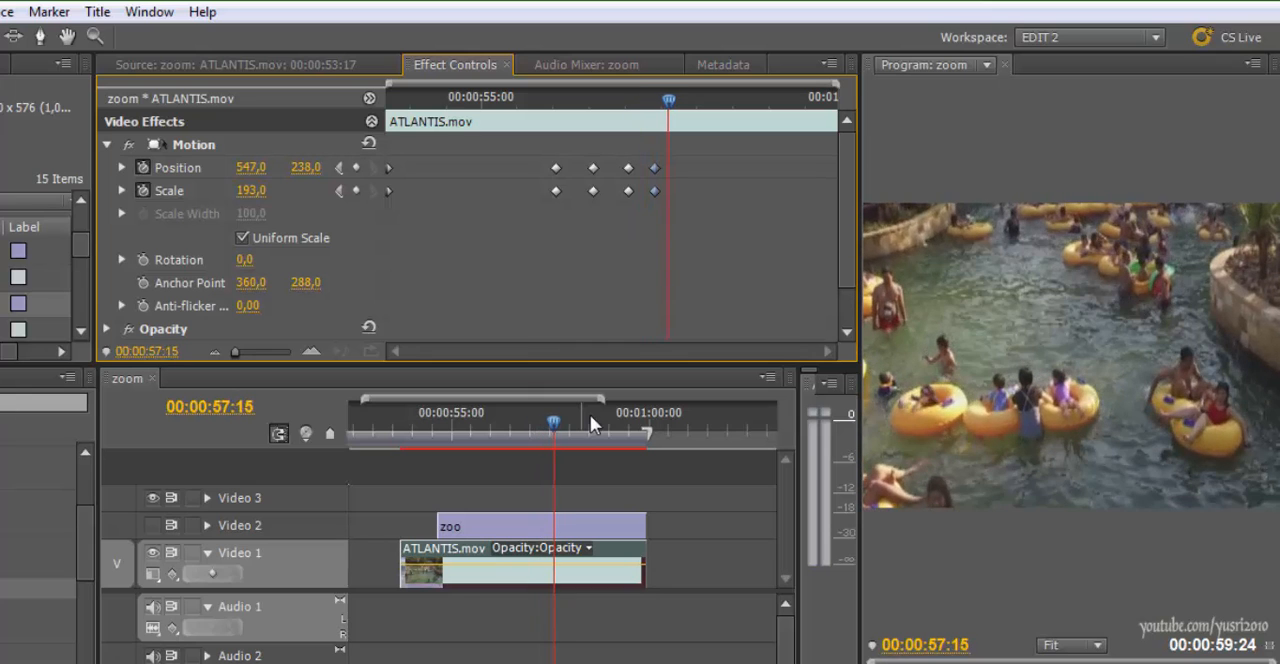
{"action": "left_click_drag", "start_coordinate": [251, 190], "coordinate": [196, 190]}
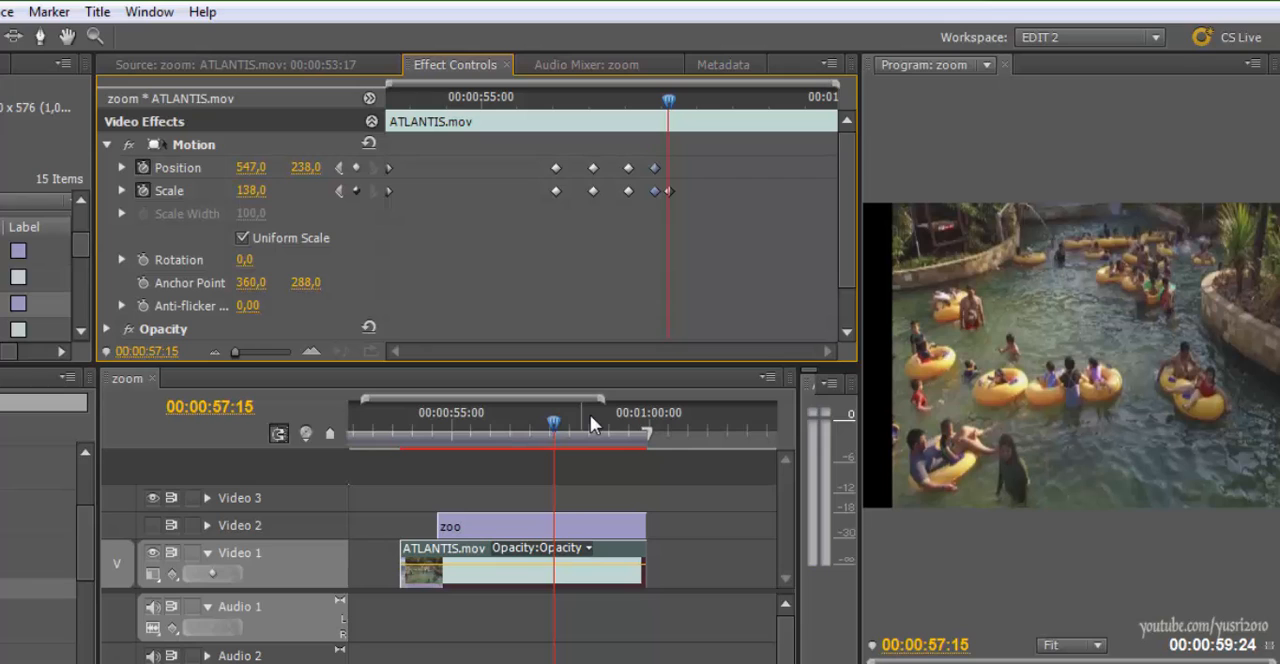
{"action": "key", "text": "Tab"}
{"action": "type", "text": "100"}
{"action": "key", "text": "Return"}
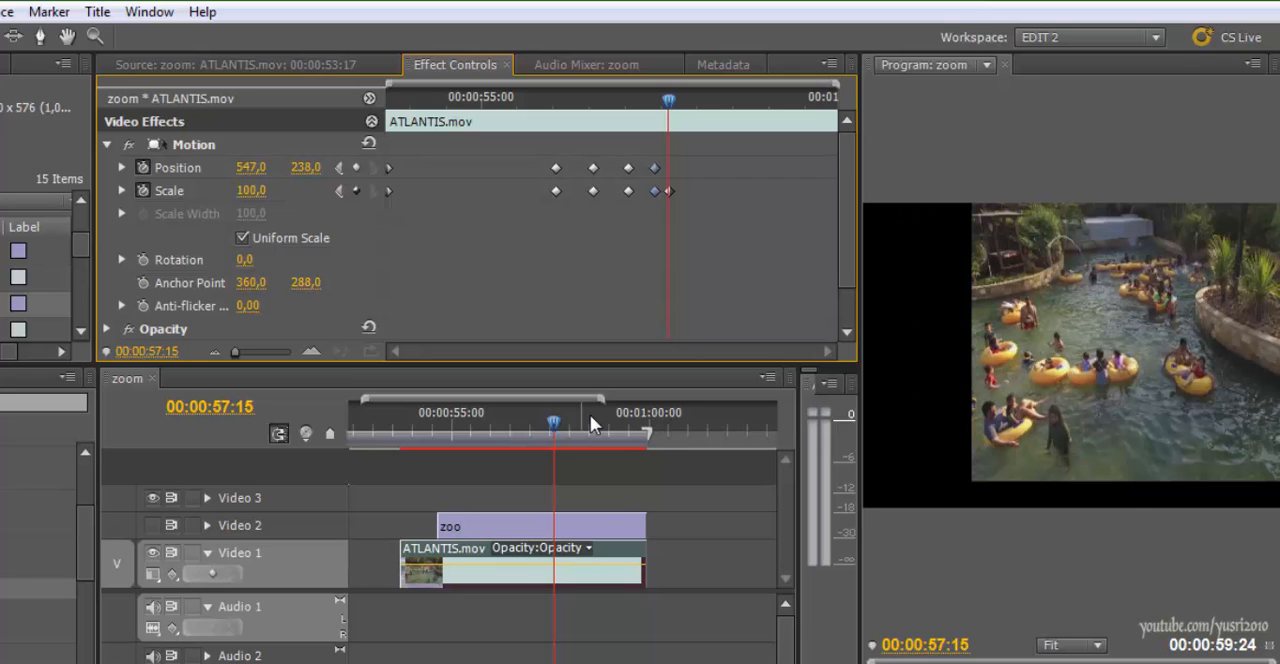
{"action": "key", "text": "Tab"}
{"action": "type", "text": "3"}
{"action": "key", "text": "Return"}
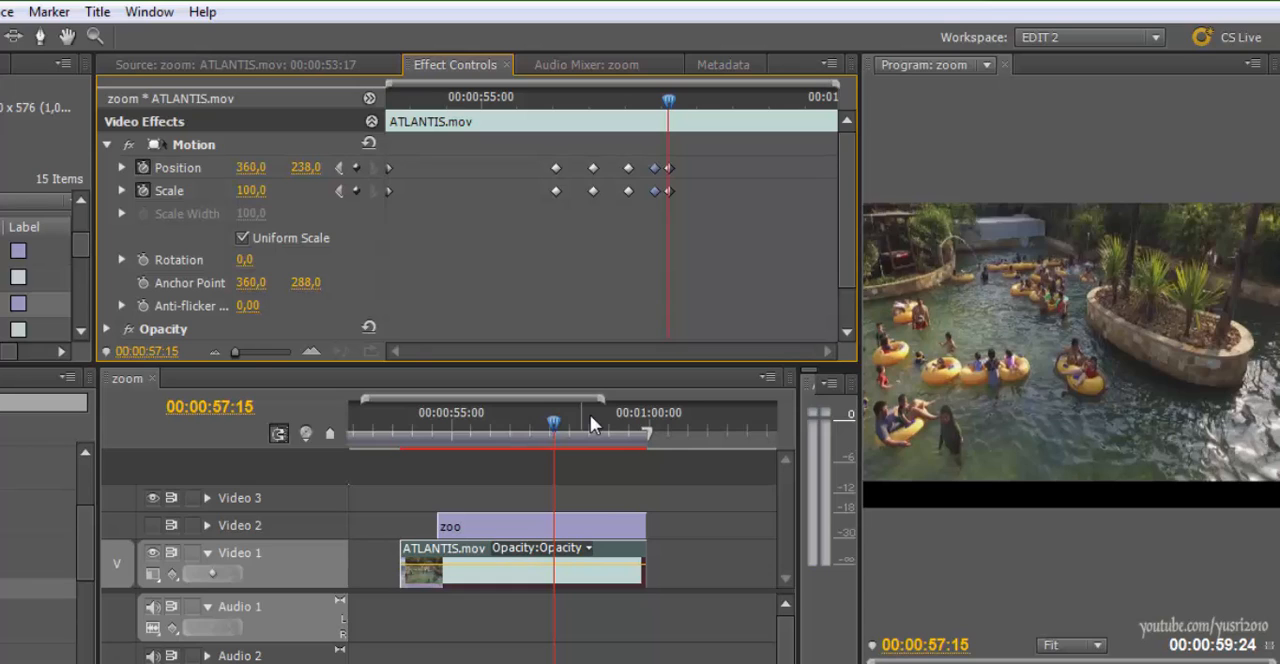
{"action": "key", "text": "Tab"}
{"action": "type", "text": "2"}
{"action": "key", "text": "Return"}
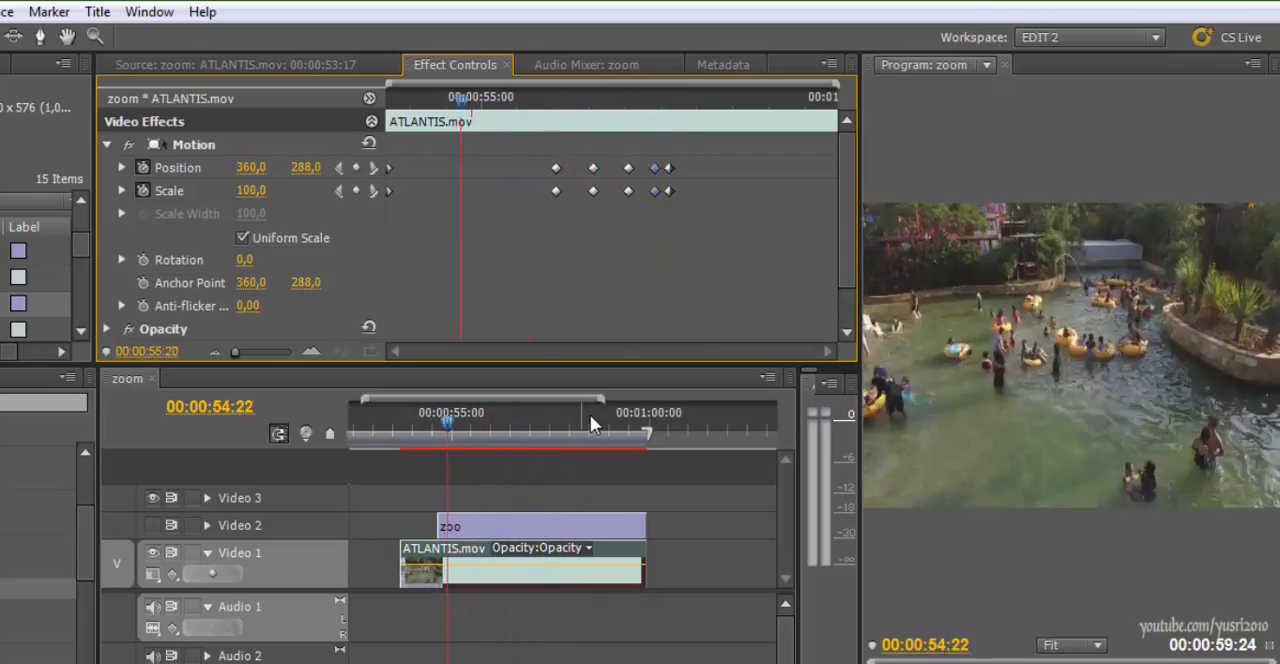
Make the Video 2 track with the zoo crosshair title visible and unlocked, and play the sequence over the footage
{"action": "key", "text": "Left"}
{"action": "key", "text": "Left"}
{"action": "key", "text": "Left"}
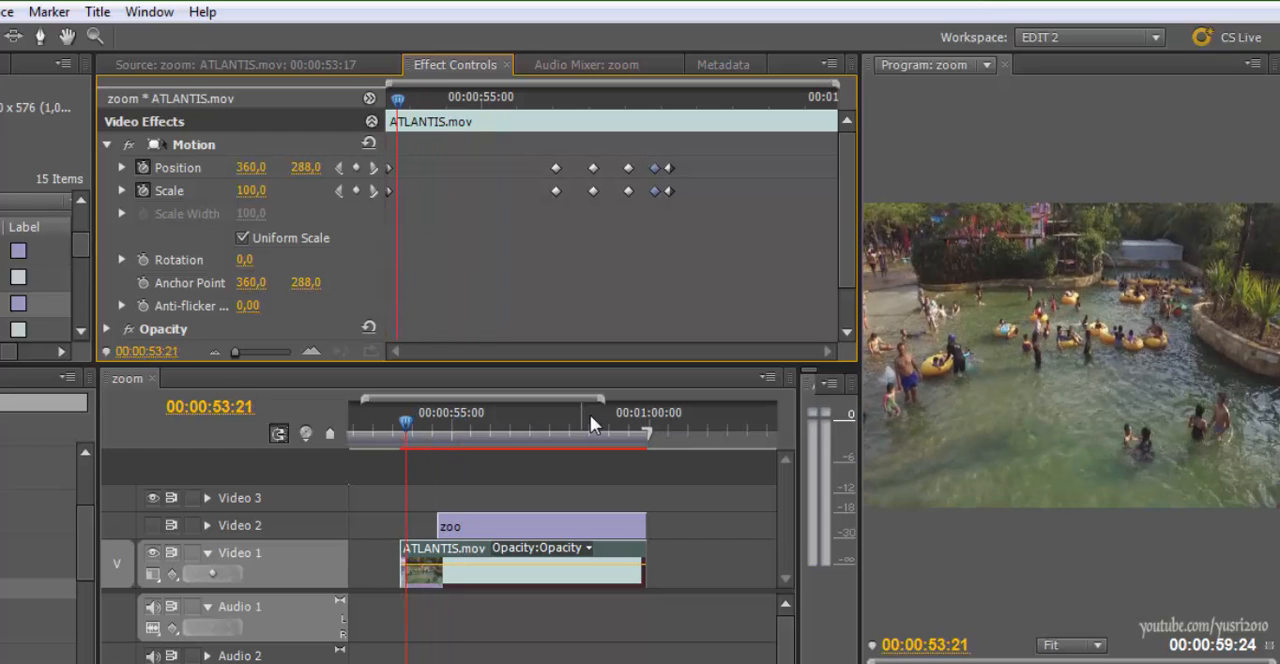
{"action": "left_click", "coordinate": [591, 417]}
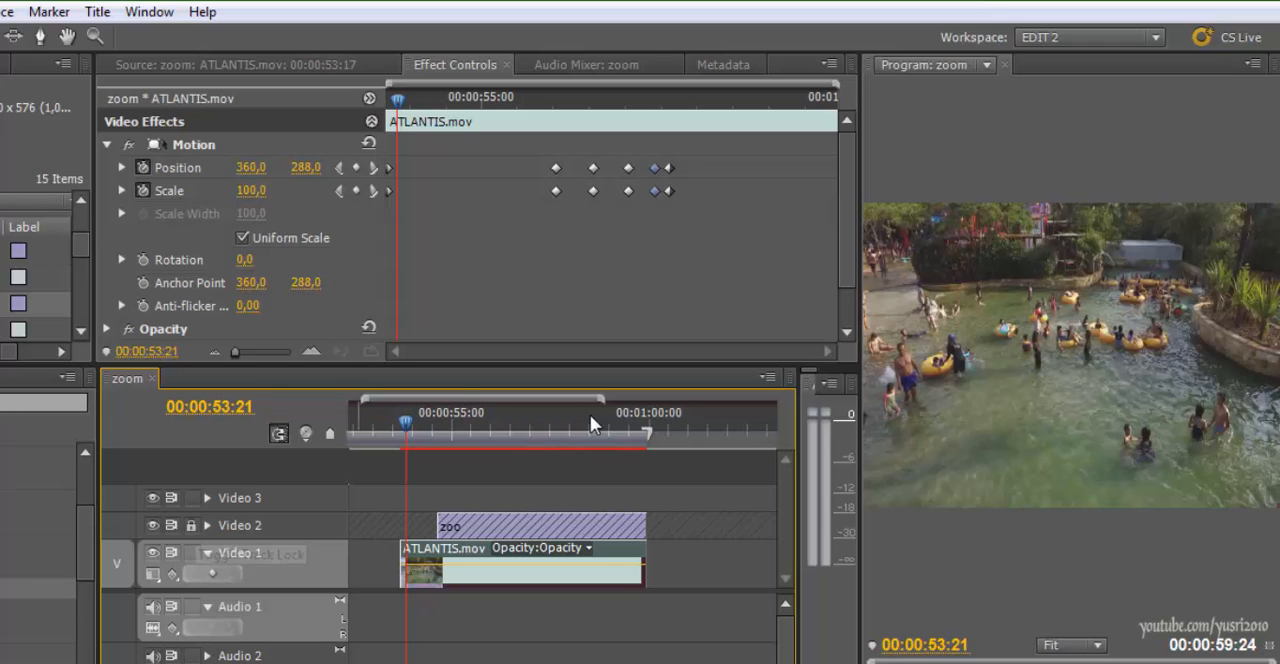
{"action": "mouse_move", "coordinate": [405, 422]}
{"action": "left_mouse_down"}
{"action": "mouse_move", "coordinate": [574, 422]}
{"action": "mouse_move", "coordinate": [434, 422]}
{"action": "left_mouse_up"}
{"action": "key", "text": "space"}
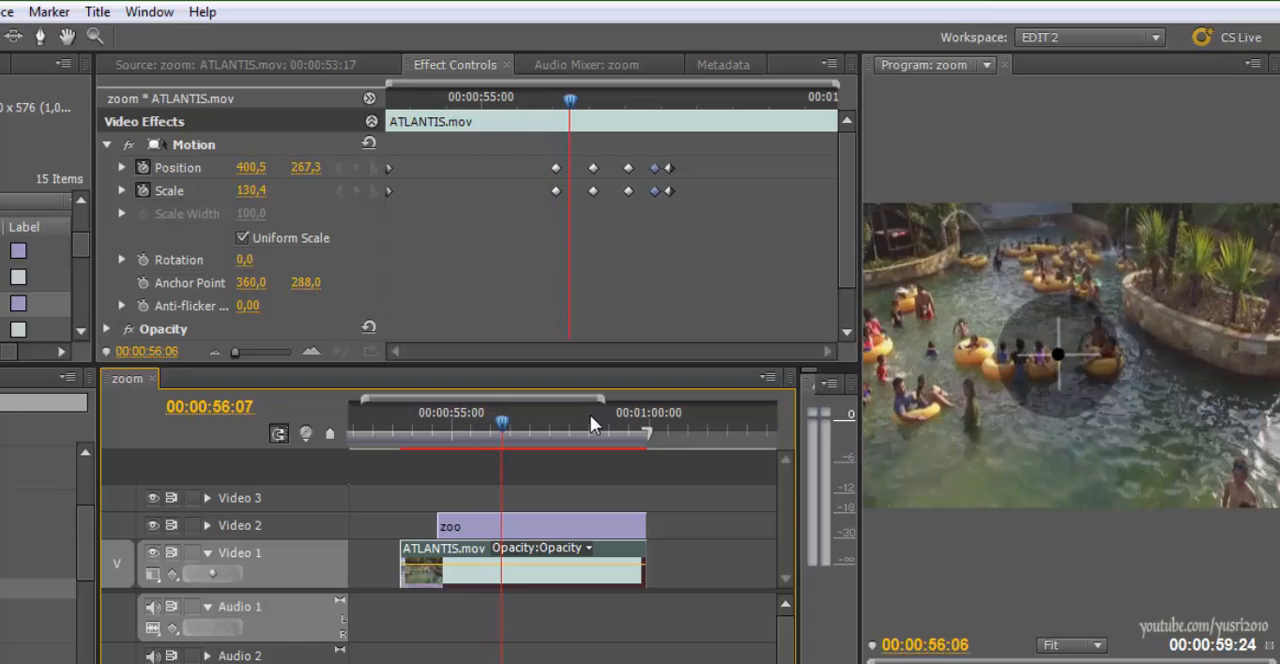
Replay the zoom section back and forth to check how the crosshair sits over the zooming footage
{"action": "key", "text": "space"}
{"action": "left_click_drag", "start_coordinate": [513, 422], "coordinate": [480, 422]}
{"action": "key", "text": "space"}
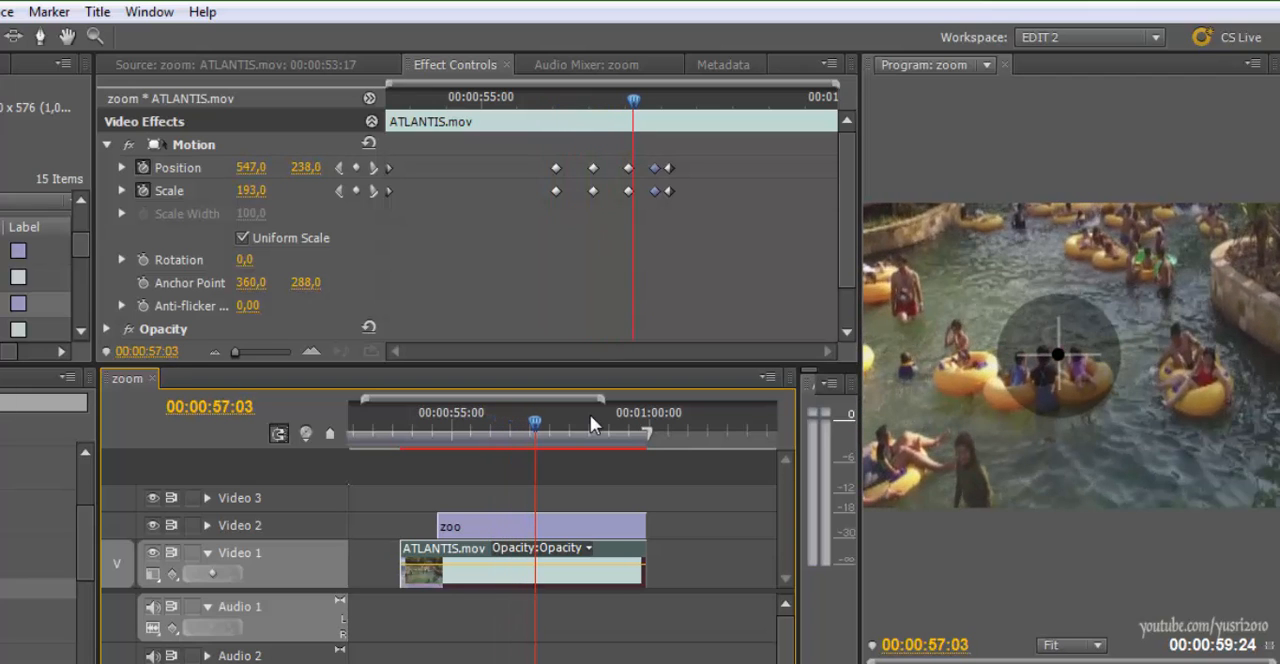
{"action": "key", "text": "j"}
{"action": "key", "text": "l"}
{"action": "key", "text": "j"}
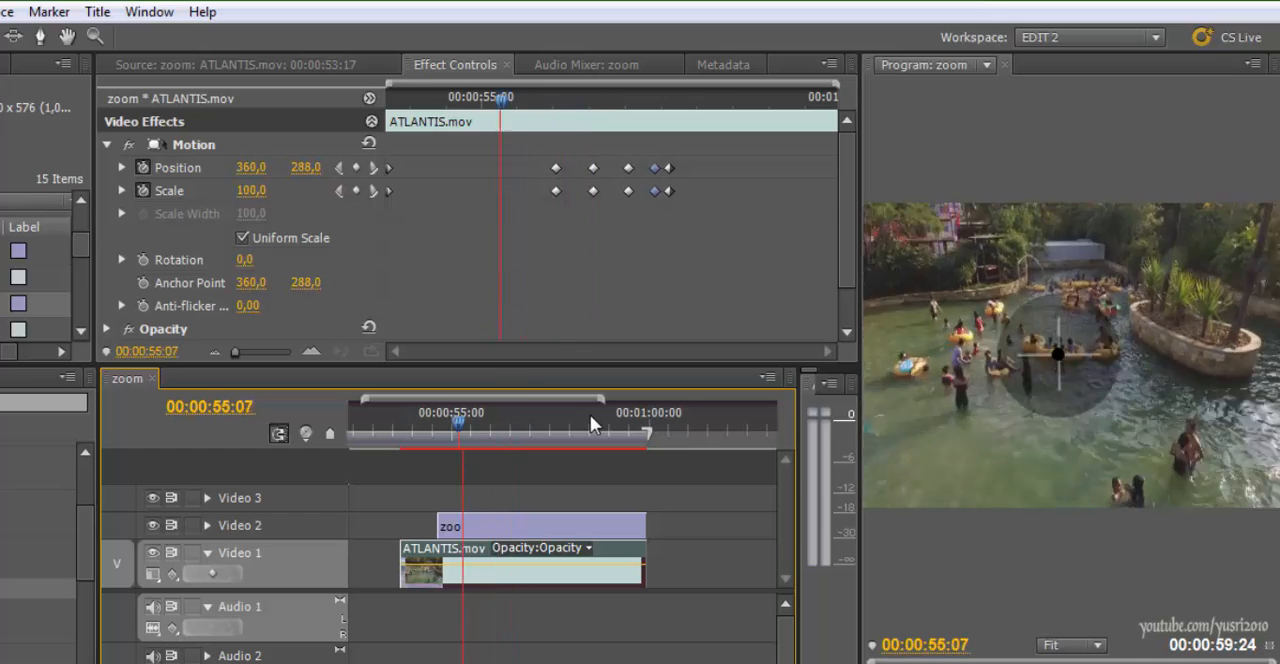
{"action": "key", "text": "l"}
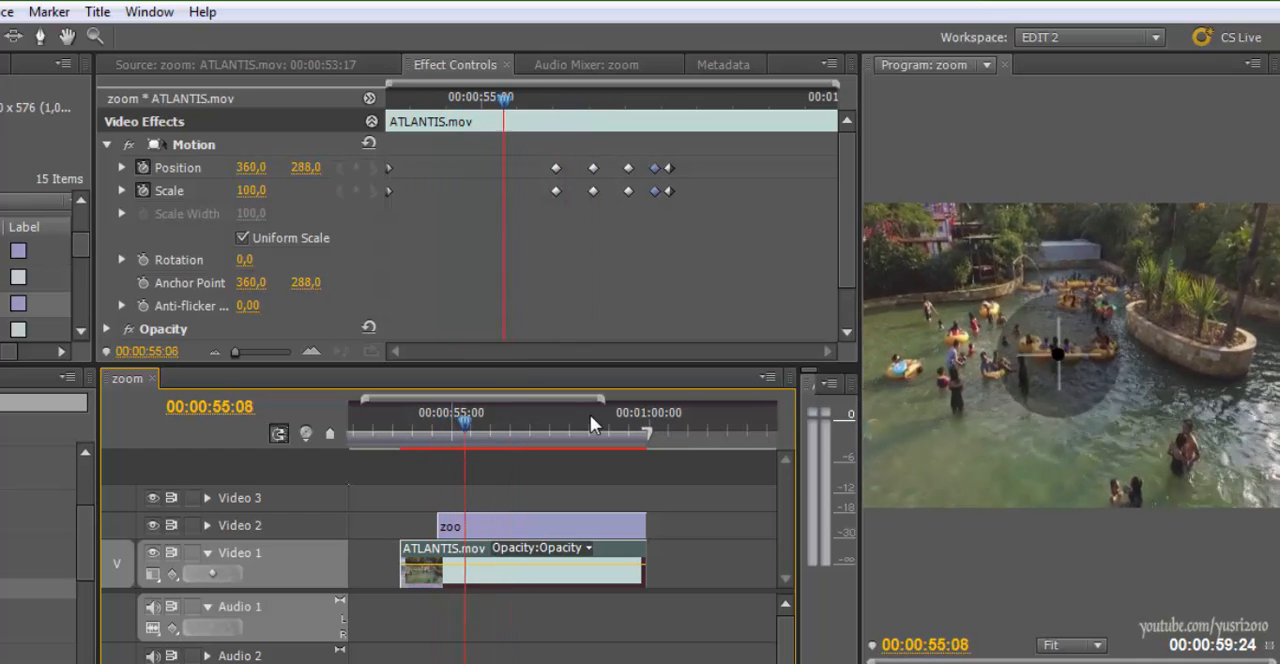
Examine the crosshair's alignment frame by frame between the first zoom keyframes, ending at 00:00:56:01
{"action": "key", "text": "k"}
{"action": "key", "text": "shift+5"}
{"action": "key", "text": "Left"}
{"action": "key", "text": "Left"}
{"action": "key", "text": "Right"}
{"action": "key", "text": "Right"}
{"action": "key", "text": "Right"}
{"action": "key", "text": "Right"}
{"action": "key", "text": "Right"}
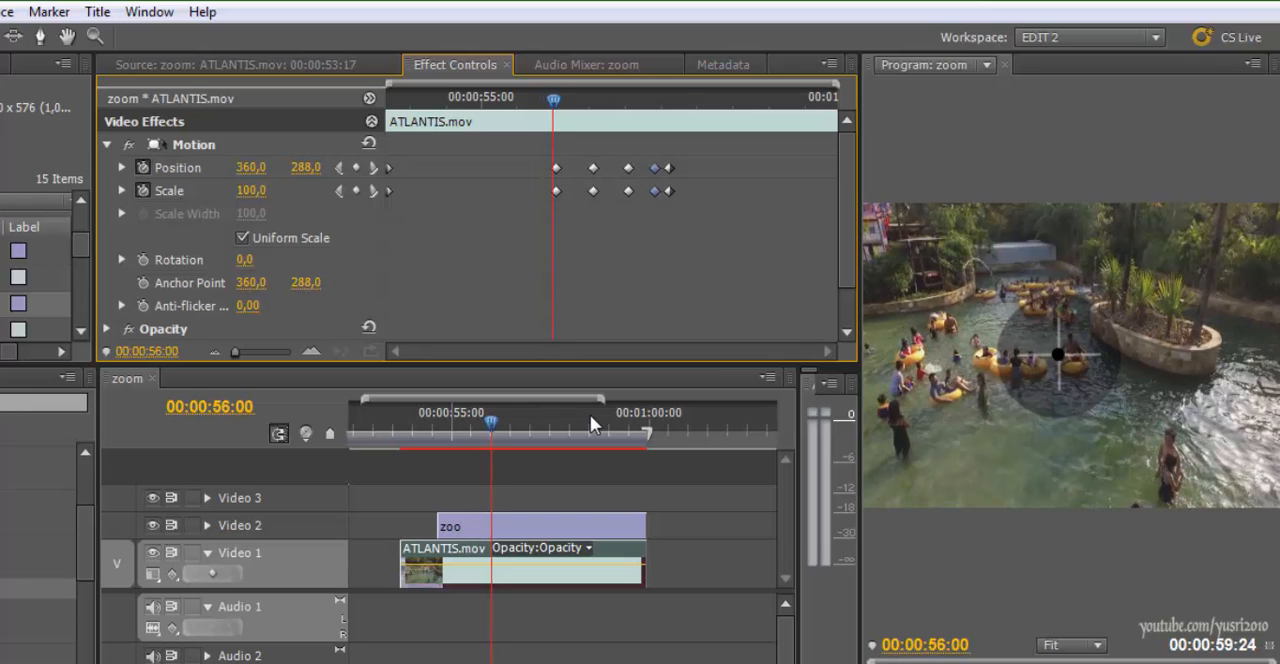
{"action": "key", "text": "Right"}
{"action": "key", "text": "Right"}
{"action": "key", "text": "Right"}
{"action": "key", "text": "Right"}
{"action": "key", "text": "Right"}
{"action": "key", "text": "Right"}
{"action": "key", "text": "Right"}
{"action": "key", "text": "Right"}
{"action": "key", "text": "Right"}
{"action": "key", "text": "Right"}
{"action": "key", "text": "Right"}
{"action": "key", "text": "Right"}
{"action": "key", "text": "Right"}
{"action": "key", "text": "Right"}
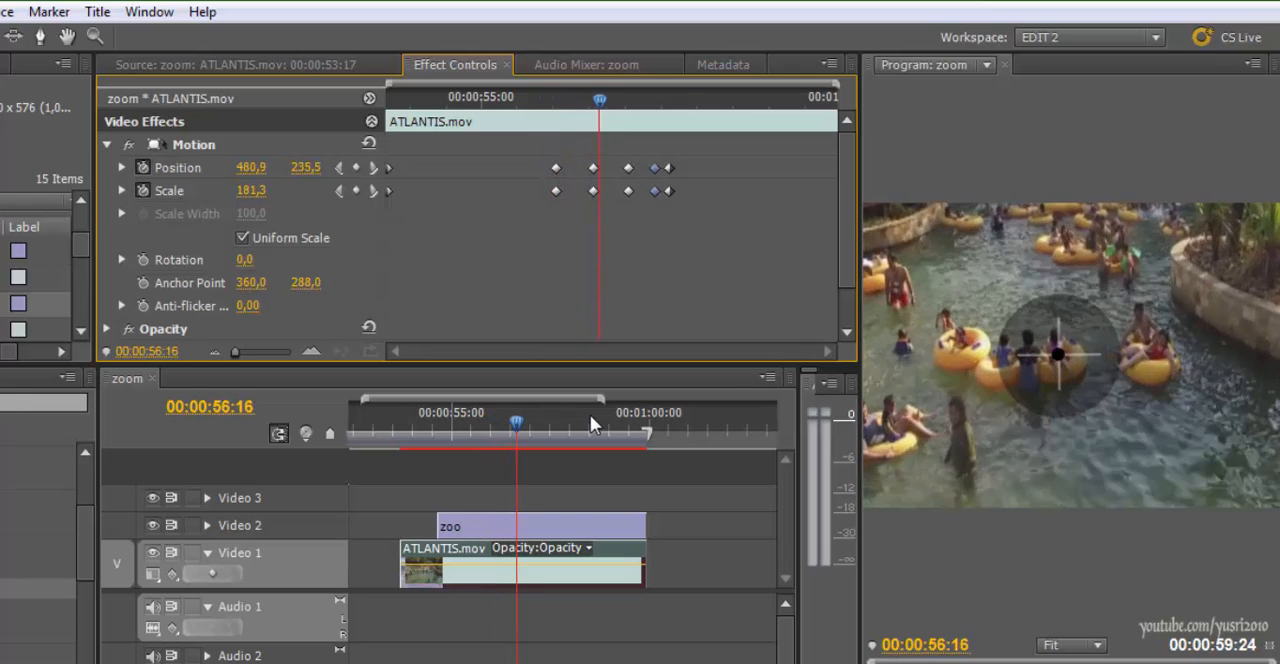
{"action": "key", "text": "Left"}
{"action": "key", "text": "Left"}
{"action": "key", "text": "Left"}
{"action": "key", "text": "Left"}
{"action": "key", "text": "Left"}
{"action": "key", "text": "Left"}
{"action": "key", "text": "Left"}
{"action": "key", "text": "Left"}
{"action": "key", "text": "Left"}
{"action": "key", "text": "Left"}
{"action": "key", "text": "Left"}
{"action": "key", "text": "Left"}
{"action": "key", "text": "Left"}
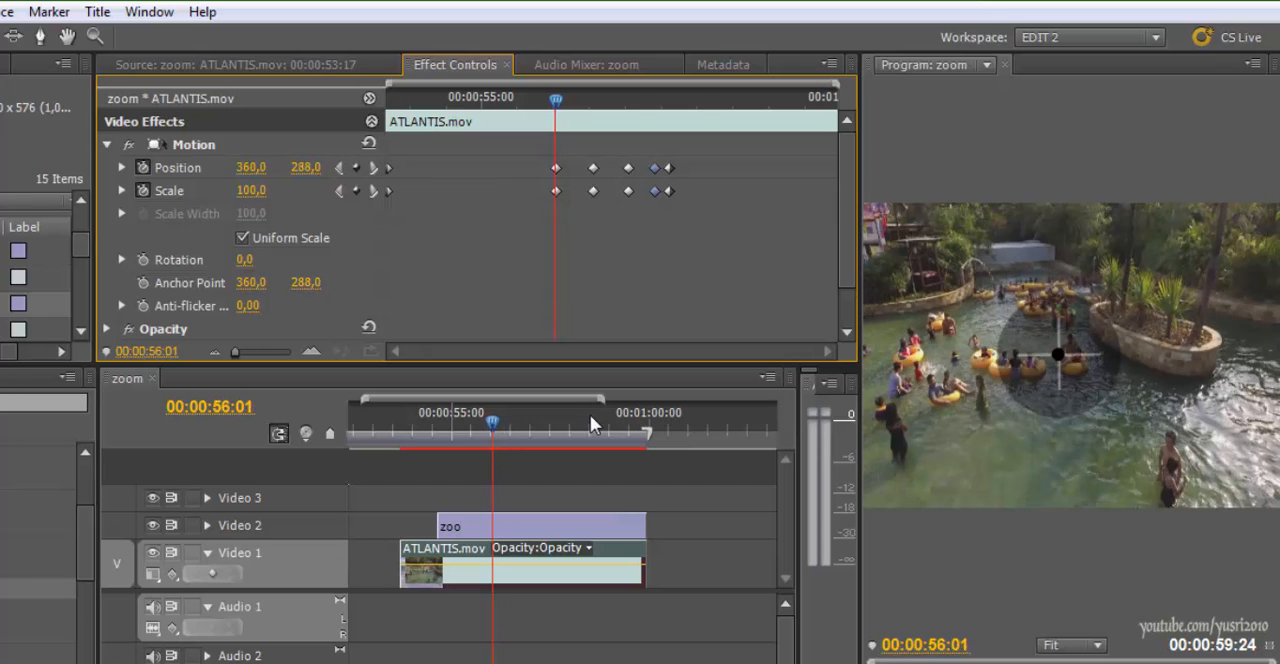
At the zoo title's first frame, 00:00:54:16, enable its Motion effect and start keyframing Position and Scale
{"action": "left_click", "coordinate": [524, 526]}
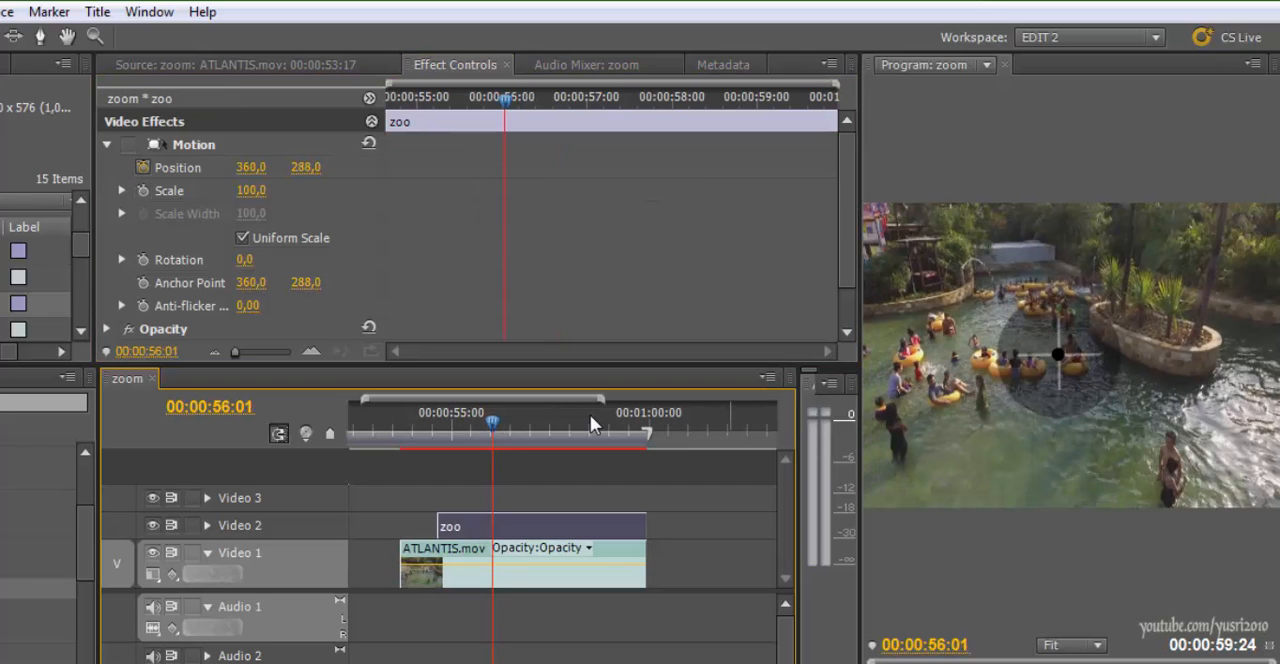
{"action": "left_click_drag", "start_coordinate": [505, 99], "coordinate": [387, 99]}
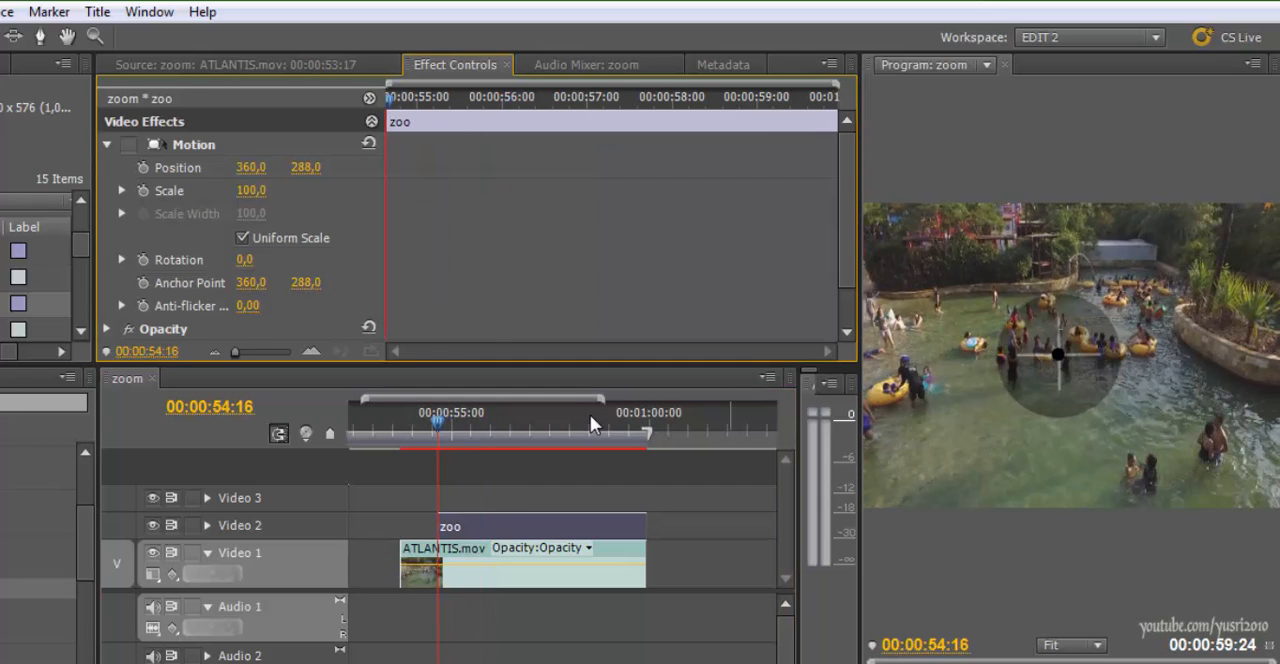
{"action": "left_click", "coordinate": [143, 167]}
{"action": "left_click", "coordinate": [143, 190]}
{"action": "left_click", "coordinate": [129, 145]}
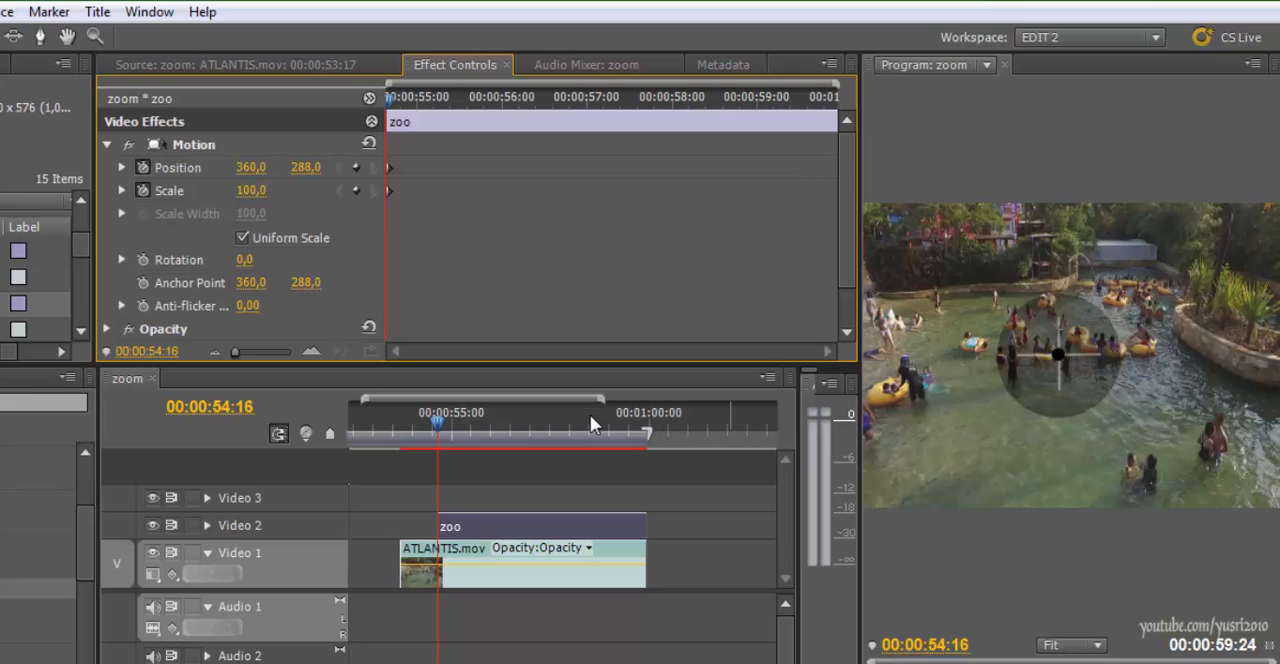
Play and step through the start of the zoom to examine its timing against the ATLANTIS.mov keyframes
{"action": "key", "text": "space"}
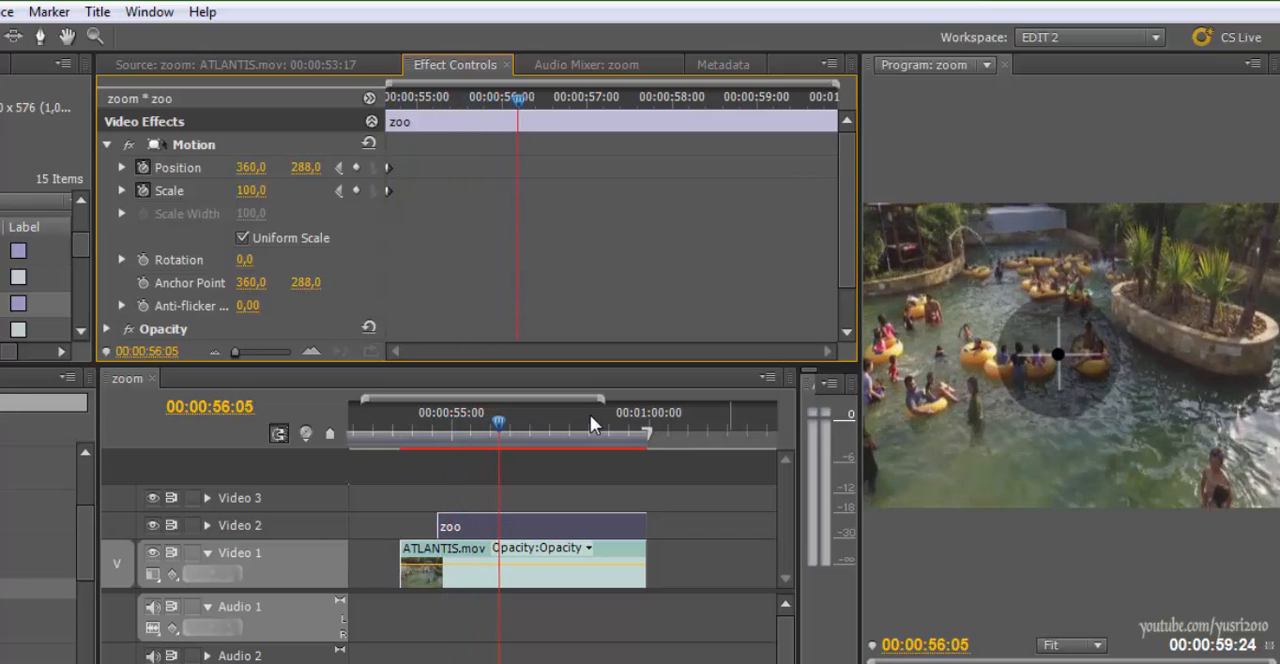
{"action": "key", "text": "Right"}
{"action": "key", "text": "Right"}
{"action": "key", "text": "Right"}
{"action": "key", "text": "Right"}
{"action": "key", "text": "Right"}
{"action": "key", "text": "Right"}
{"action": "key", "text": "Right"}
{"action": "key", "text": "Right"}
{"action": "key", "text": "Right"}
{"action": "key", "text": "Right"}
{"action": "key", "text": "Right"}
{"action": "key", "text": "Left"}
{"action": "key", "text": "Left"}
{"action": "key", "text": "Left"}
{"action": "key", "text": "Left"}
{"action": "key", "text": "Left"}
{"action": "key", "text": "Left"}
{"action": "key", "text": "Left"}
{"action": "key", "text": "Left"}
{"action": "key", "text": "Left"}
{"action": "key", "text": "Left"}
{"action": "key", "text": "Left"}
{"action": "key", "text": "Left"}
{"action": "key", "text": "Left"}
{"action": "key", "text": "Right"}
{"action": "key", "text": "Right"}
{"action": "key", "text": "Right"}
{"action": "key", "text": "Right"}
{"action": "key", "text": "Right"}
{"action": "key", "text": "Right"}
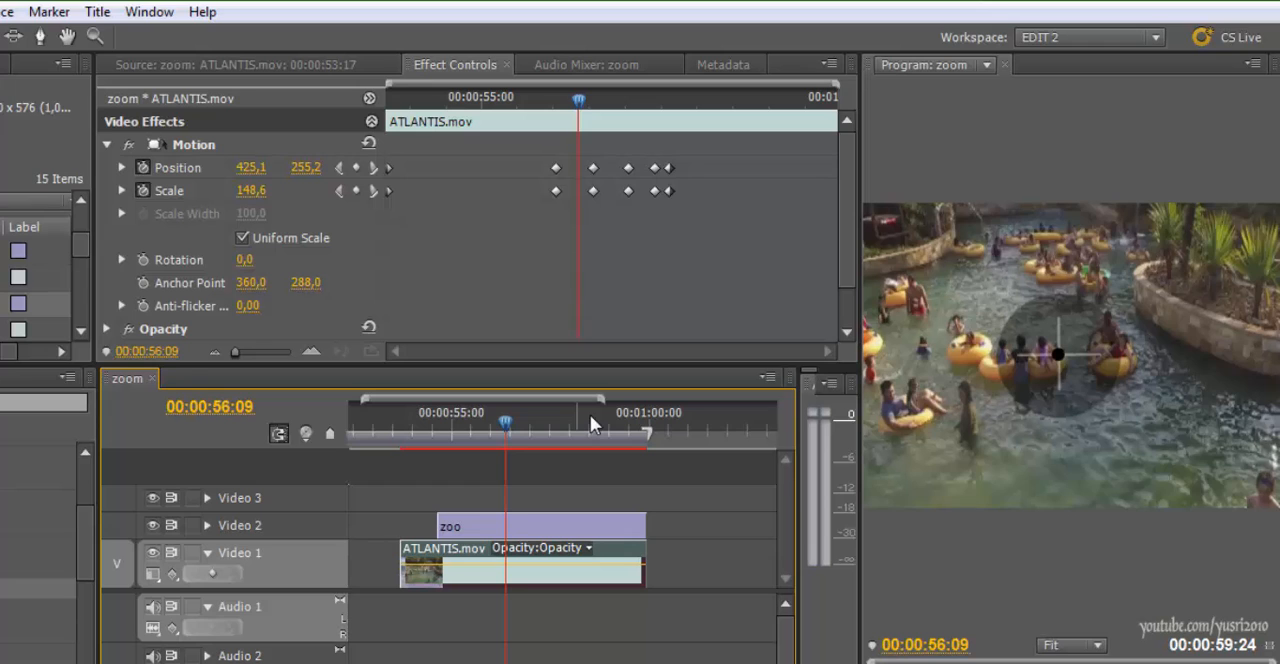
Add Position and Scale keyframes to the zoo title at 00:00:56:01, in line with the ATLANTIS.mov keyframes
{"action": "key", "text": "Left"}
{"action": "key", "text": "Left"}
{"action": "key", "text": "Left"}
{"action": "key", "text": "Left"}
{"action": "key", "text": "Left"}
{"action": "key", "text": "Left"}
{"action": "key", "text": "Left"}
{"action": "key", "text": "Left"}
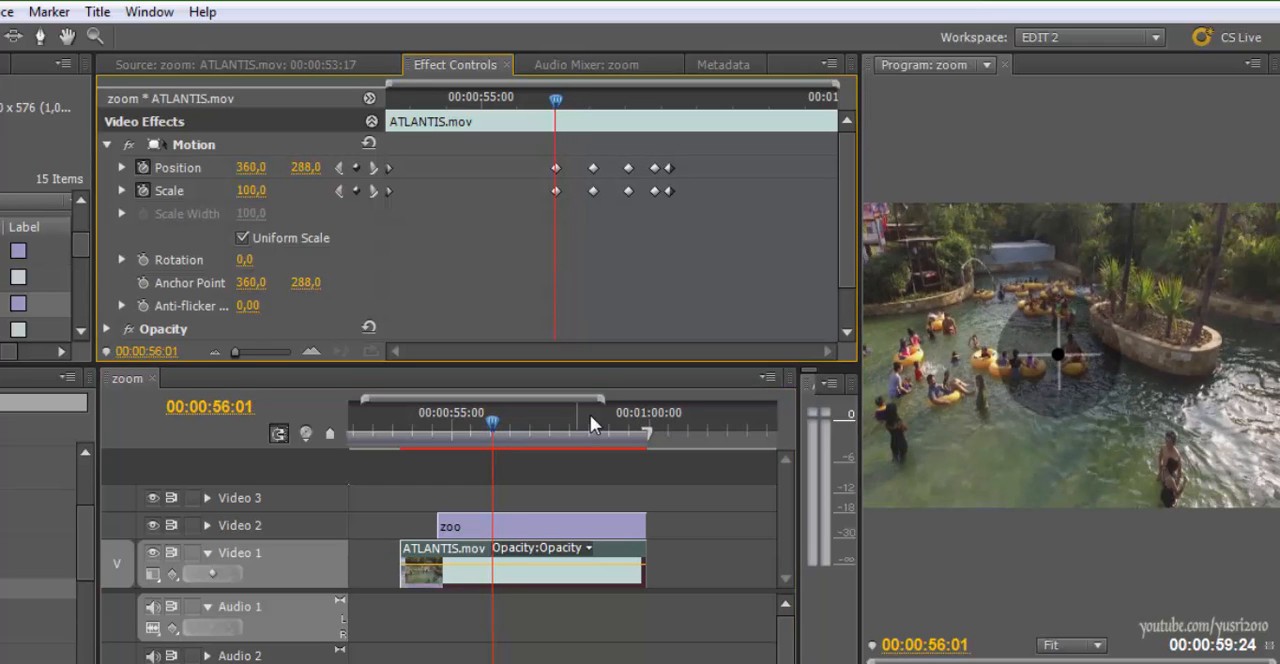
{"action": "left_click", "coordinate": [550, 526]}
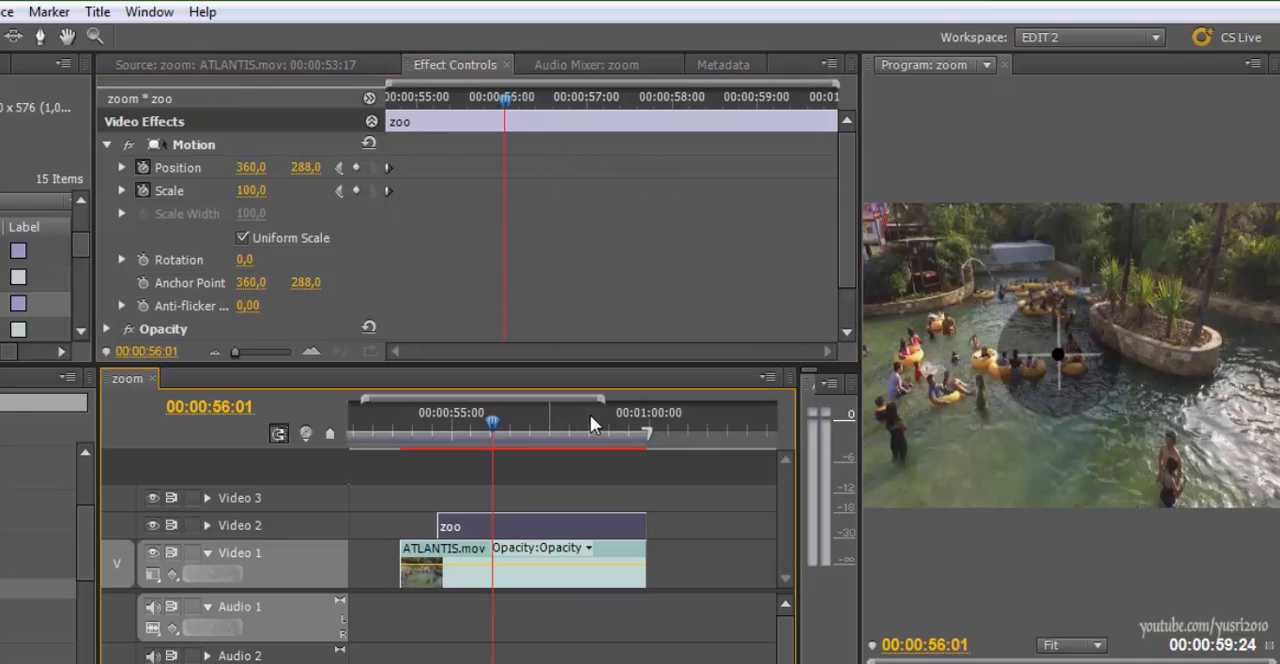
{"action": "left_click", "coordinate": [355, 167]}
{"action": "left_click", "coordinate": [355, 190]}
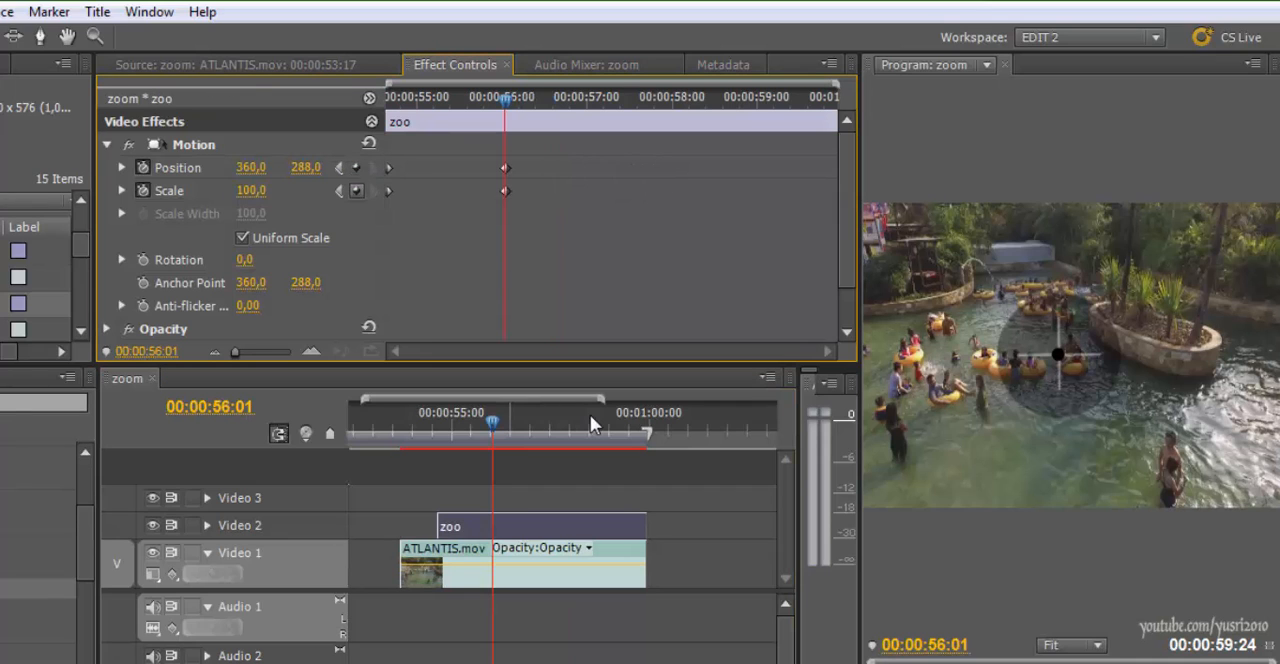
At the 00:00:56:14 keyframe of ATLANTIS.mov, set the zoo title's Position to 306, 255
{"action": "left_click", "coordinate": [530, 572]}
{"action": "left_click_drag", "start_coordinate": [555, 99], "coordinate": [593, 99]}
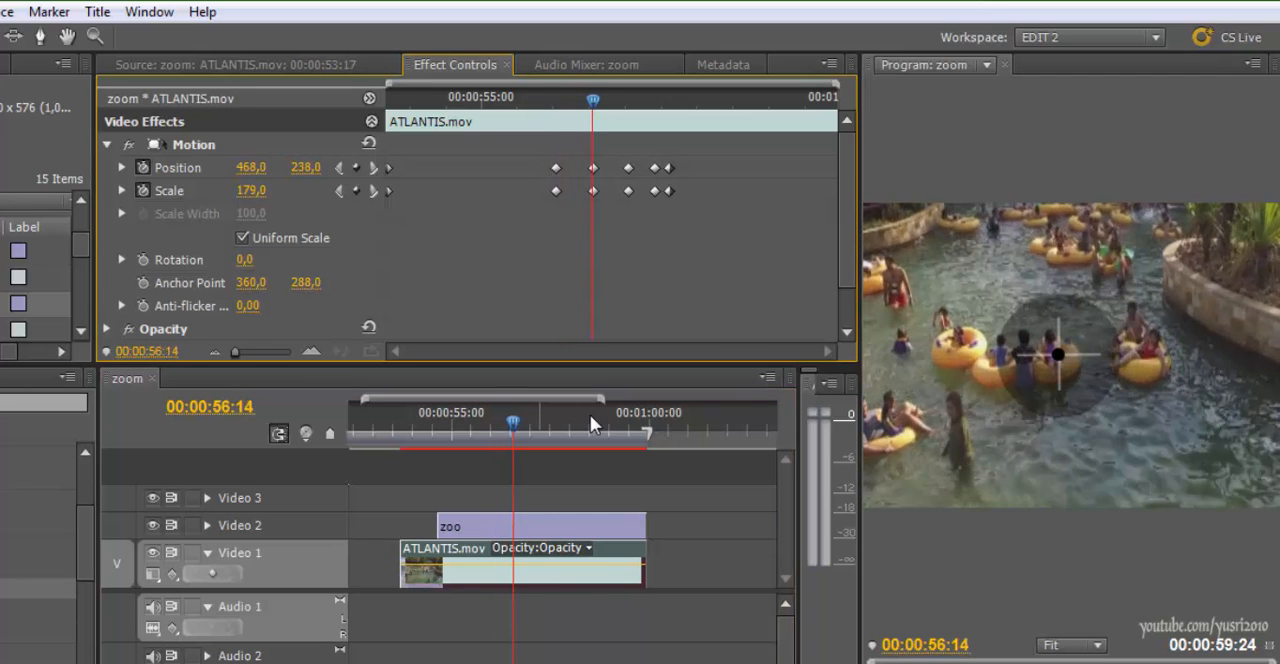
{"action": "left_click", "coordinate": [540, 526]}
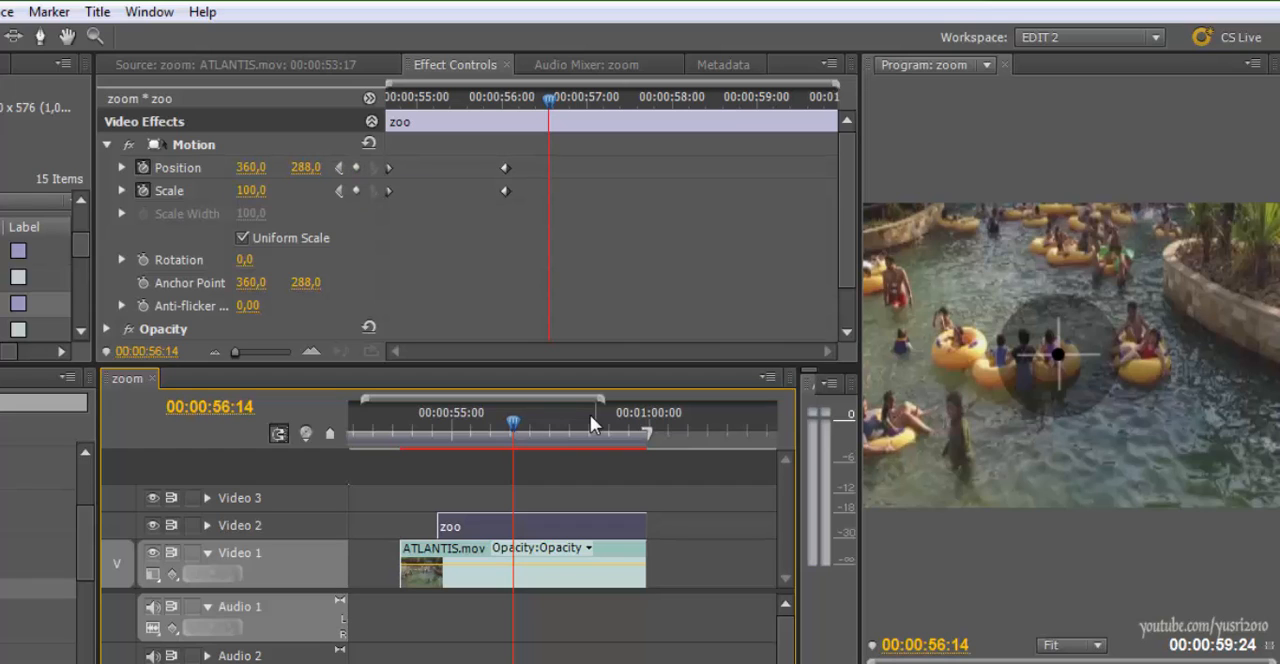
{"action": "left_click_drag", "start_coordinate": [251, 168], "coordinate": [197, 168]}
{"action": "left_click_drag", "start_coordinate": [305, 168], "coordinate": [272, 168]}
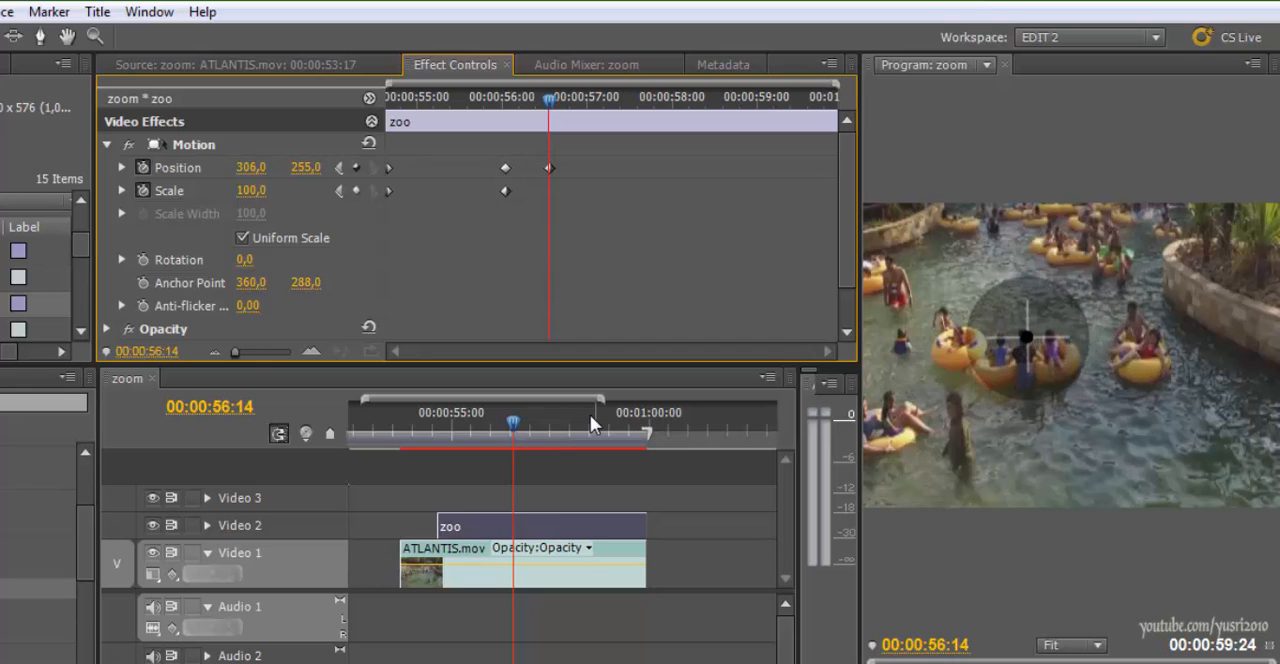
At the 00:00:57:10 keyframe of ATLANTIS.mov, set the zoo title's Position to 320, 306
{"action": "key", "text": "space"}
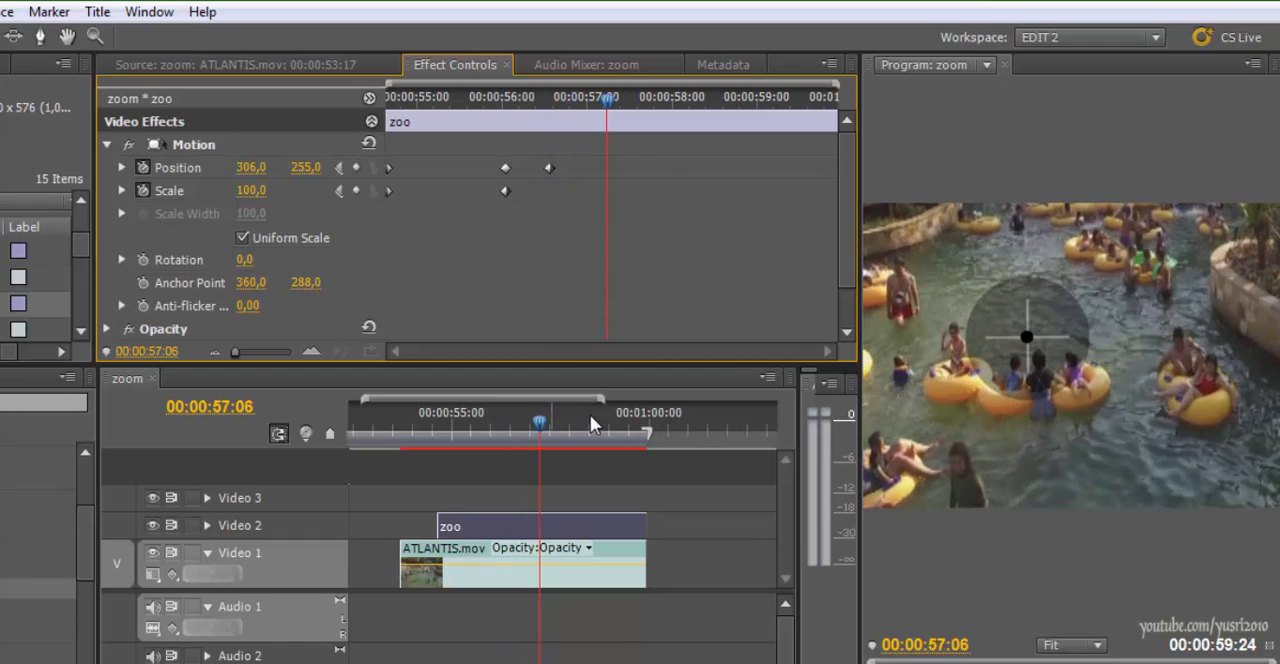
{"action": "left_click", "coordinate": [552, 576]}
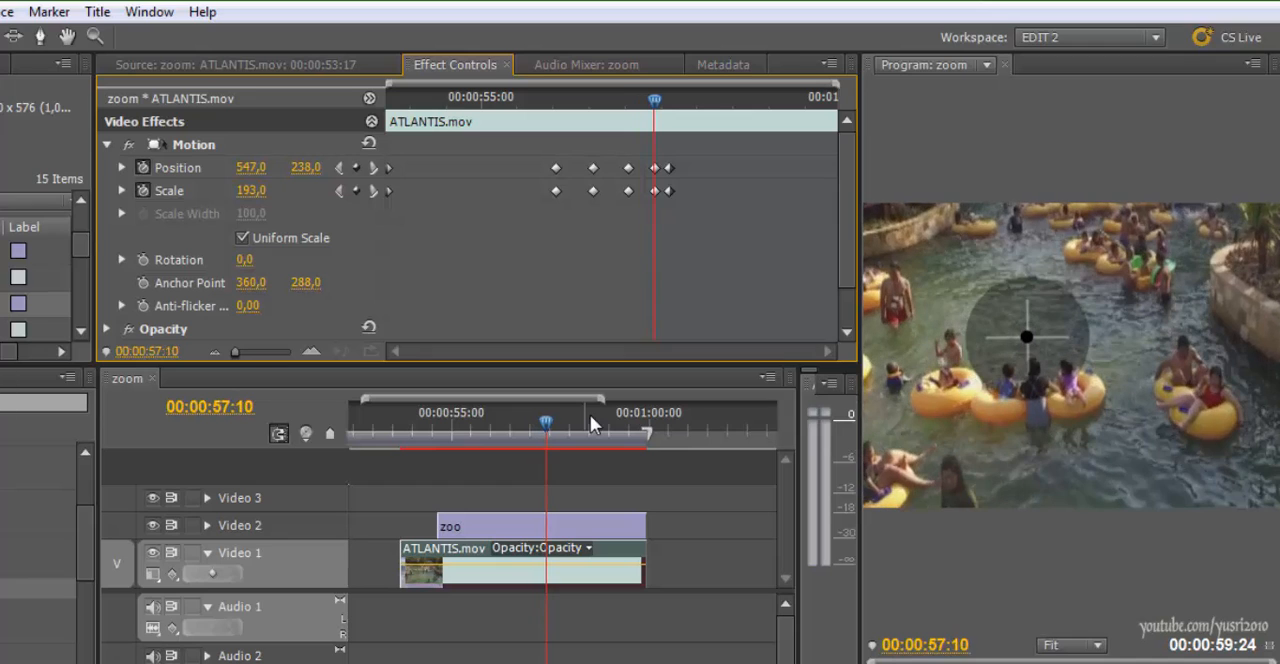
{"action": "left_click", "coordinate": [520, 525]}
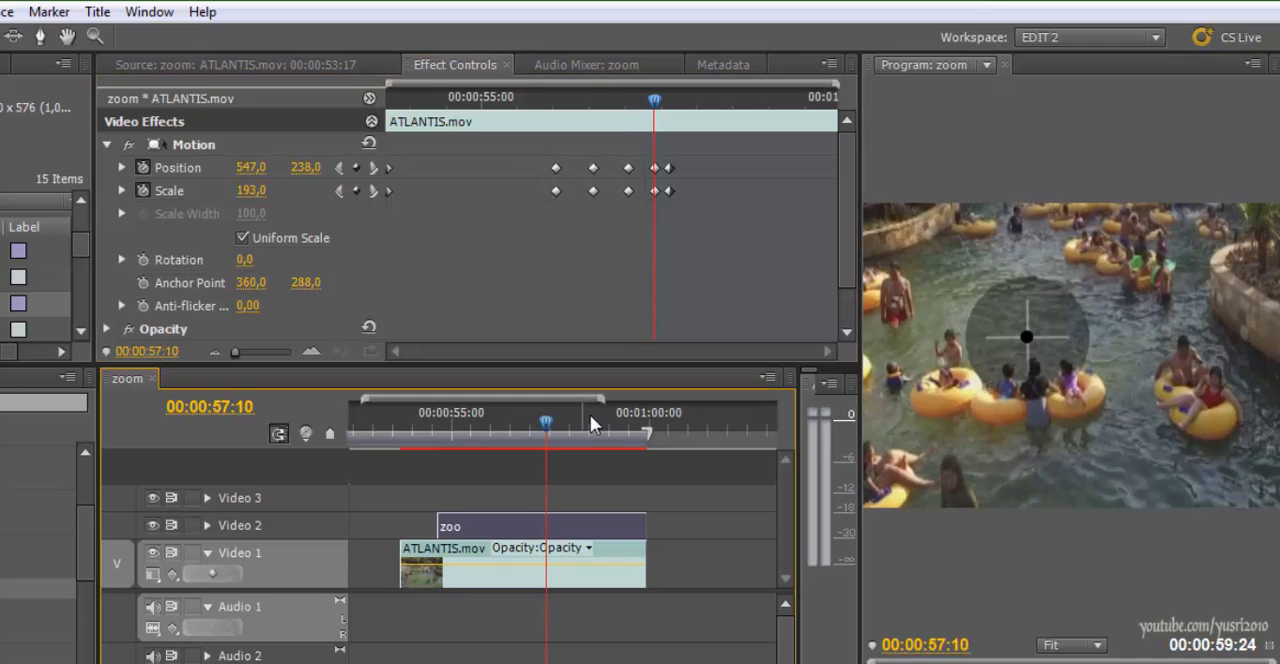
{"action": "left_click_drag", "start_coordinate": [305, 168], "coordinate": [356, 168]}
{"action": "left_click_drag", "start_coordinate": [251, 168], "coordinate": [265, 168]}
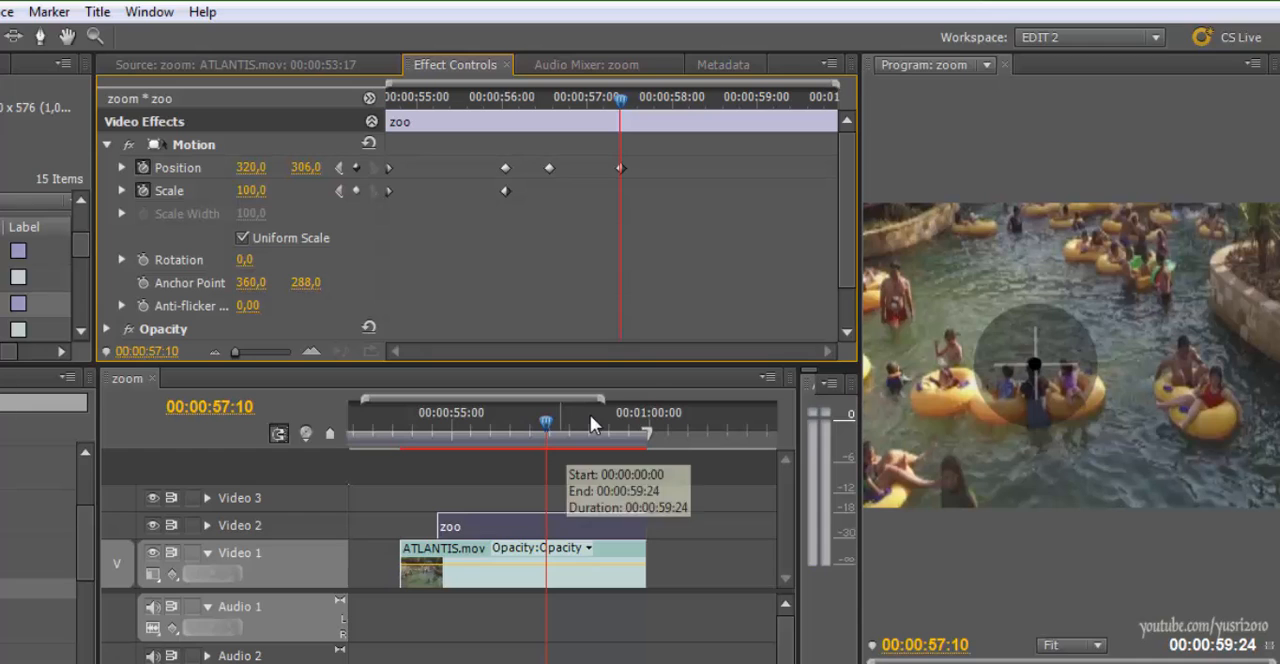
Compare the title and footage keyframes around 00:00:57:15, and replay the zoom from 00:00:56:02 to check the crosshair movement
{"action": "left_click", "coordinate": [577, 564]}
{"action": "left_click_drag", "start_coordinate": [547, 422], "coordinate": [554, 422]}
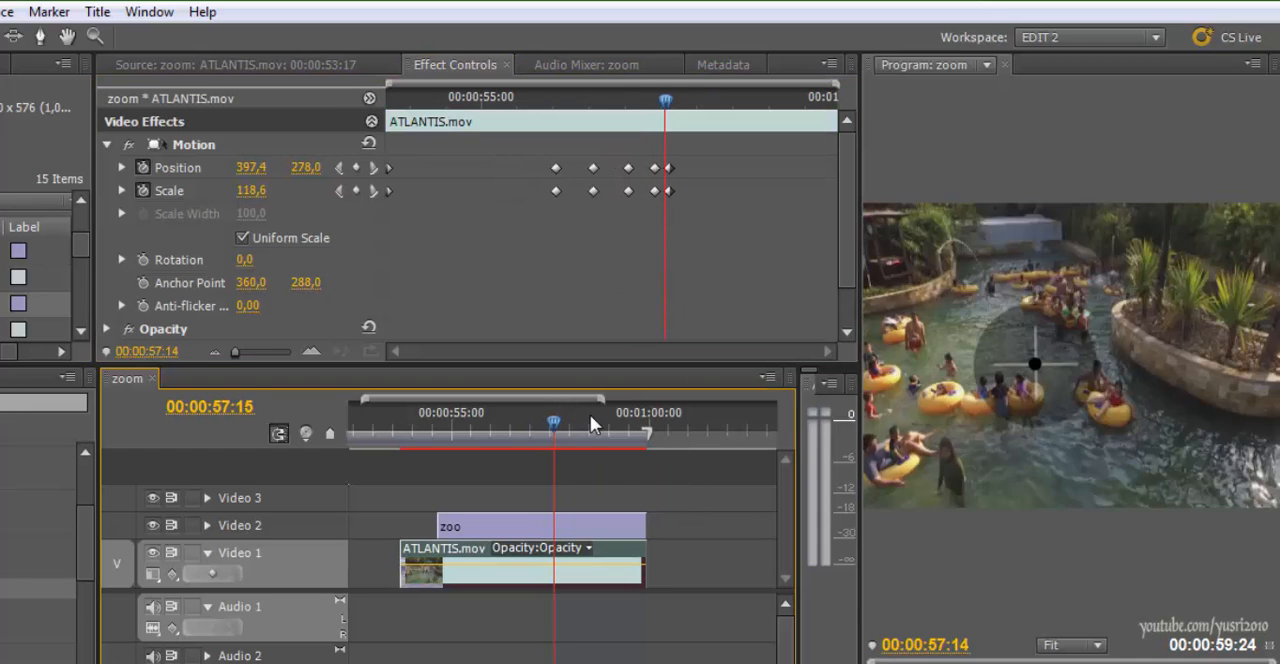
{"action": "left_click", "coordinate": [591, 526]}
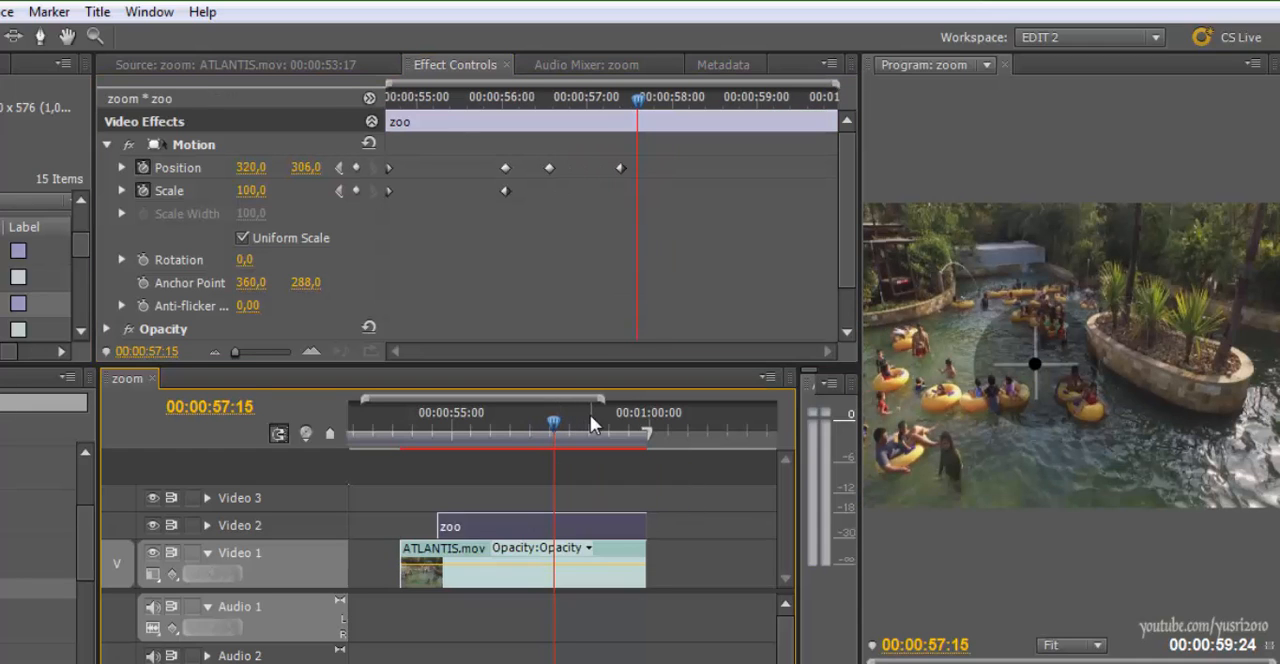
{"action": "left_click", "coordinate": [577, 564]}
{"action": "left_click", "coordinate": [535, 235]}
{"action": "key", "text": "Right"}
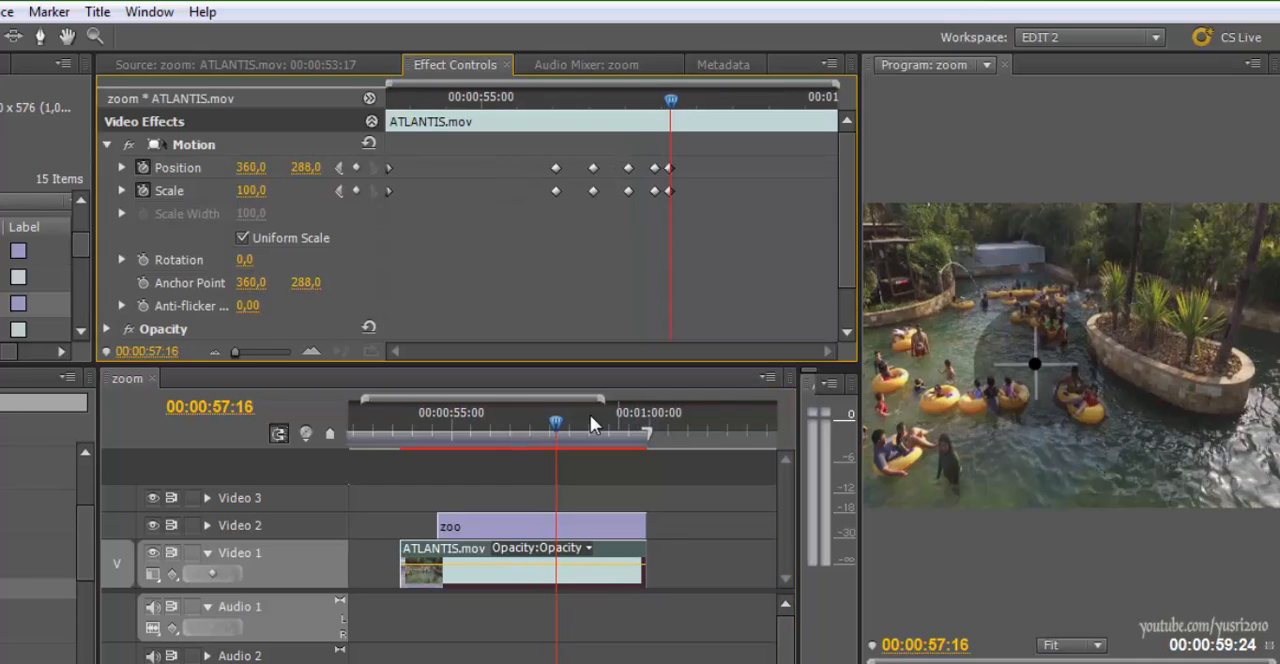
{"action": "left_click", "coordinate": [600, 526]}
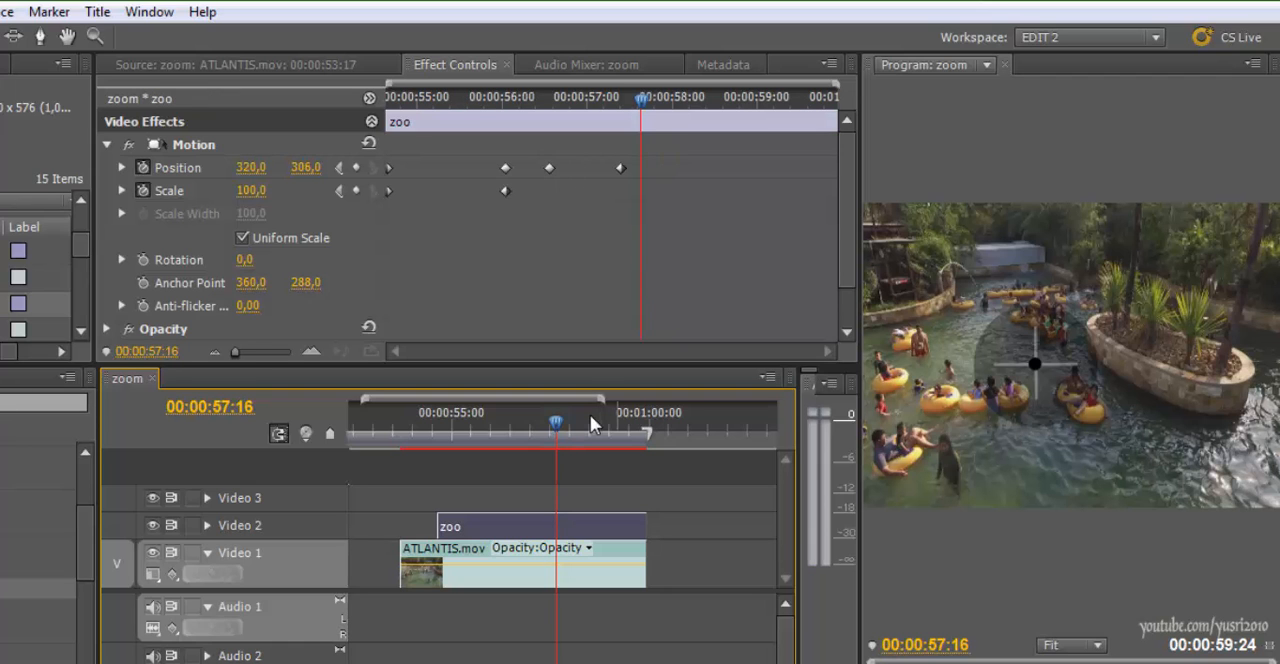
{"action": "left_click_drag", "start_coordinate": [641, 99], "coordinate": [508, 99]}
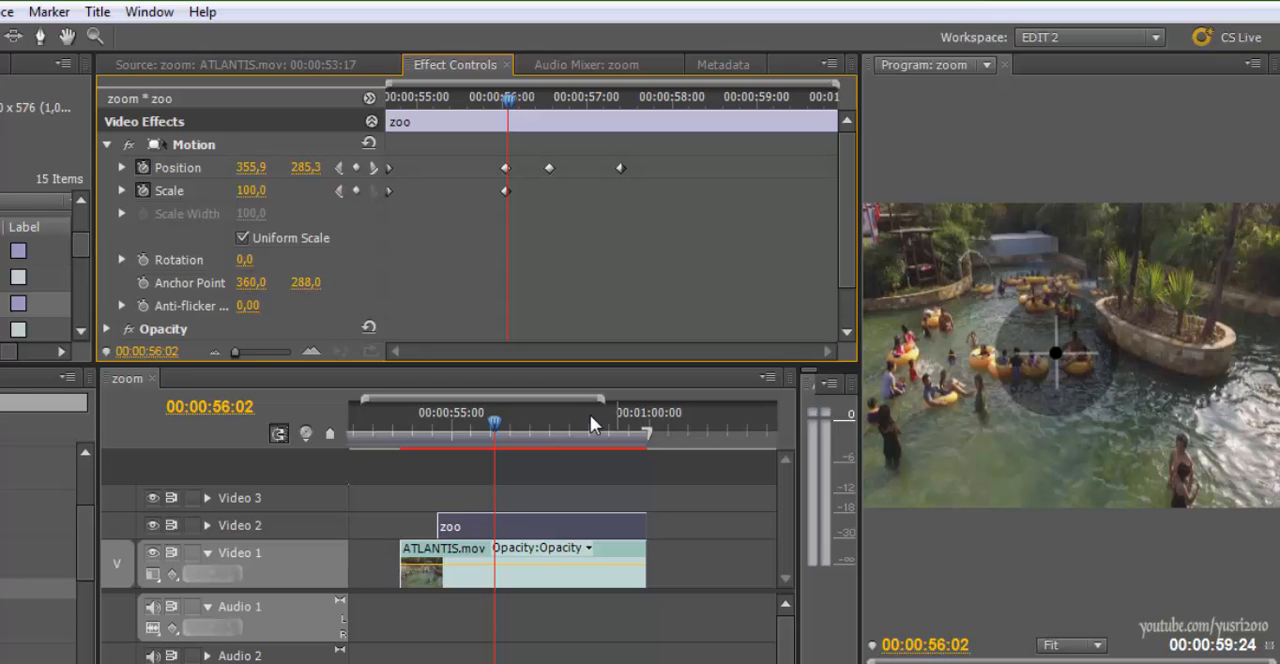
{"action": "key", "text": "space"}
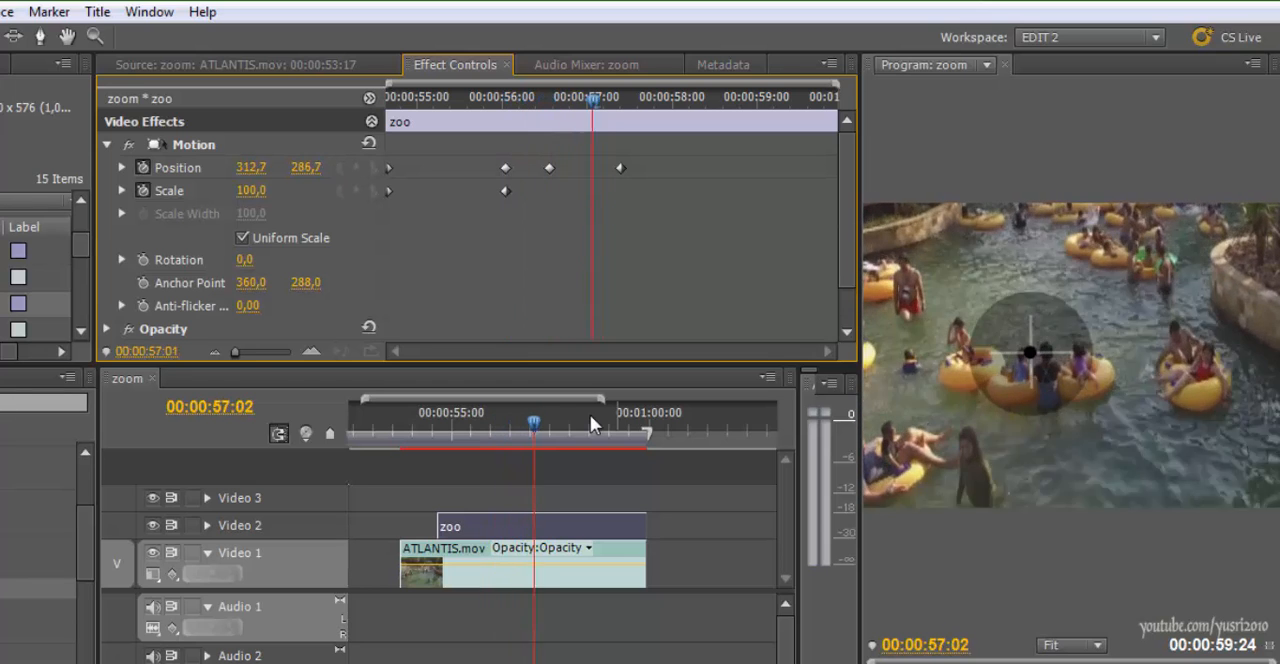
Delete the zoo title's last Position keyframe and set its Position at 00:00:56:21 to 325, 266
{"action": "left_click_drag", "start_coordinate": [620, 168], "coordinate": [581, 168]}
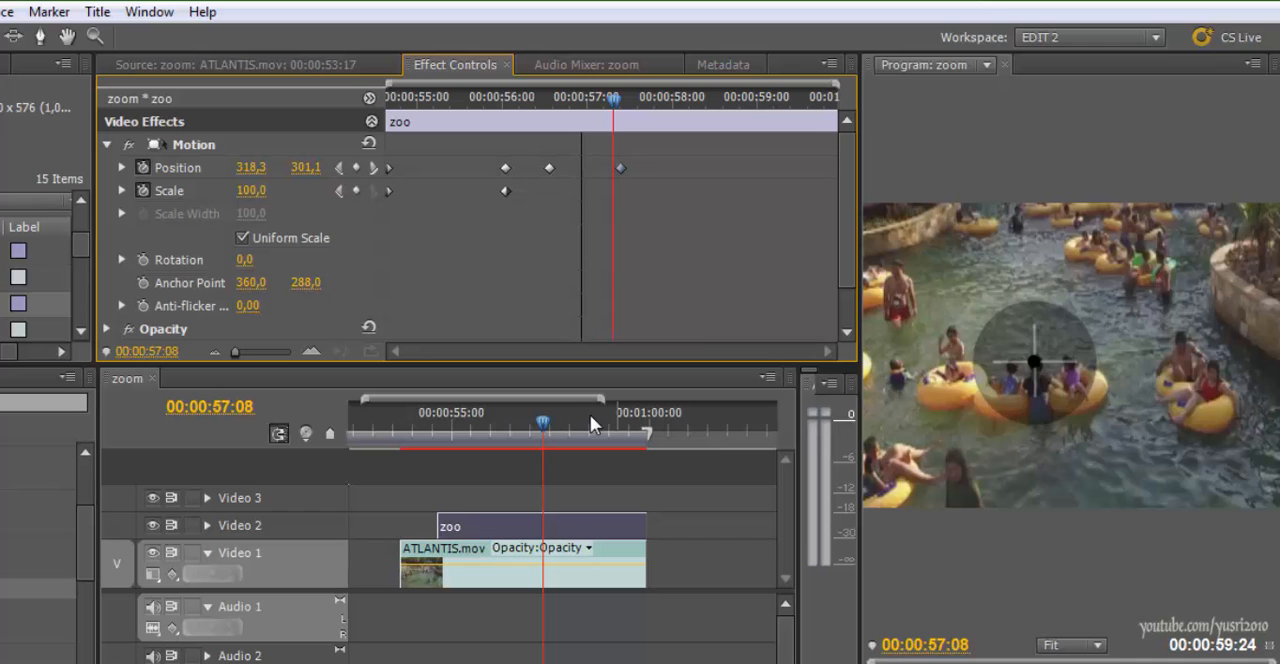
{"action": "key", "text": "Delete"}
{"action": "mouse_move", "coordinate": [614, 99]}
{"action": "left_mouse_down"}
{"action": "mouse_move", "coordinate": [499, 99]}
{"action": "mouse_move", "coordinate": [614, 99]}
{"action": "mouse_move", "coordinate": [552, 99]}
{"action": "mouse_move", "coordinate": [573, 99]}
{"action": "left_mouse_up"}
{"action": "left_click_drag", "start_coordinate": [251, 168], "coordinate": [267, 168]}
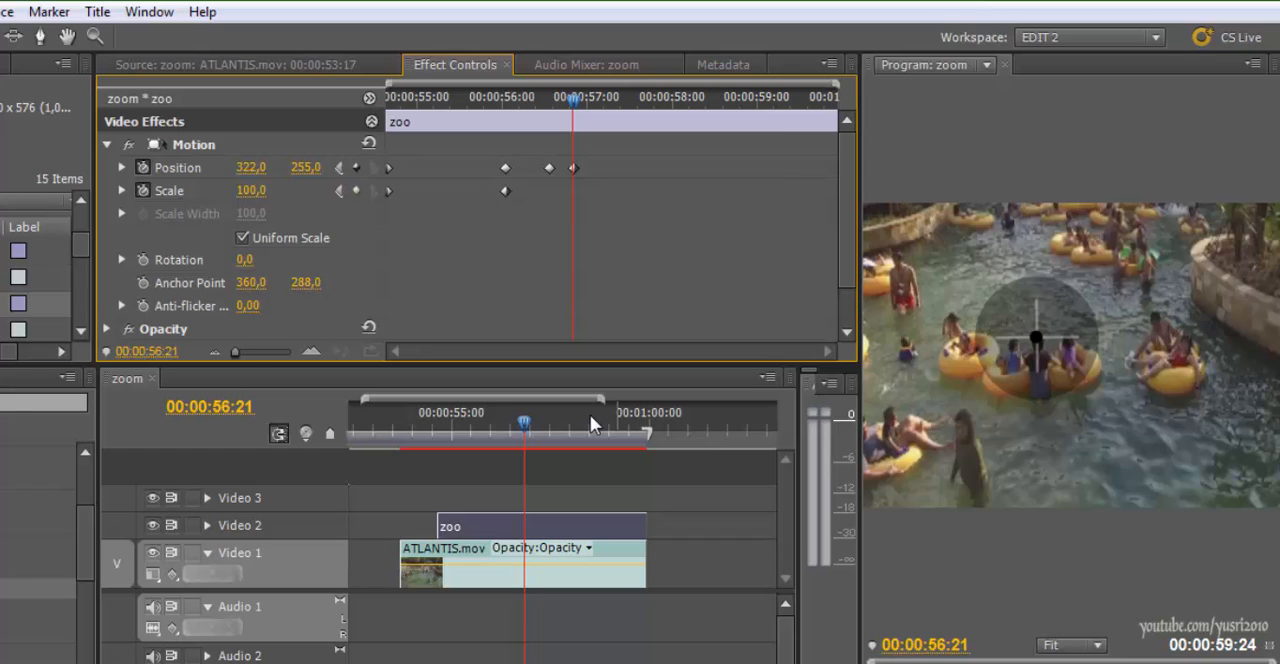
{"action": "left_click_drag", "start_coordinate": [306, 168], "coordinate": [254, 168]}
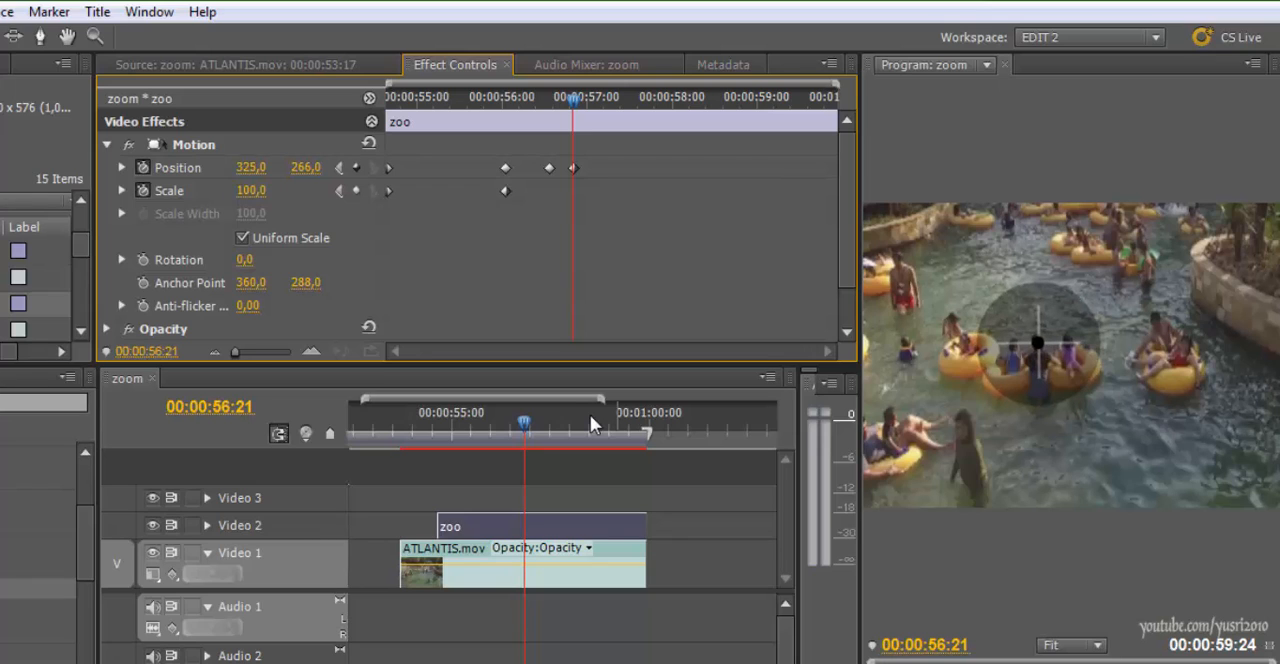
At 00:00:57:07, set the zoo title's Position to 325, 303
{"action": "key", "text": "Right"}
{"action": "key", "text": "Right"}
{"action": "key", "text": "Right"}
{"action": "key", "text": "Right"}
{"action": "key", "text": "Right"}
{"action": "key", "text": "Right"}
{"action": "key", "text": "Right"}
{"action": "key", "text": "Right"}
{"action": "key", "text": "Right"}
{"action": "key", "text": "Right"}
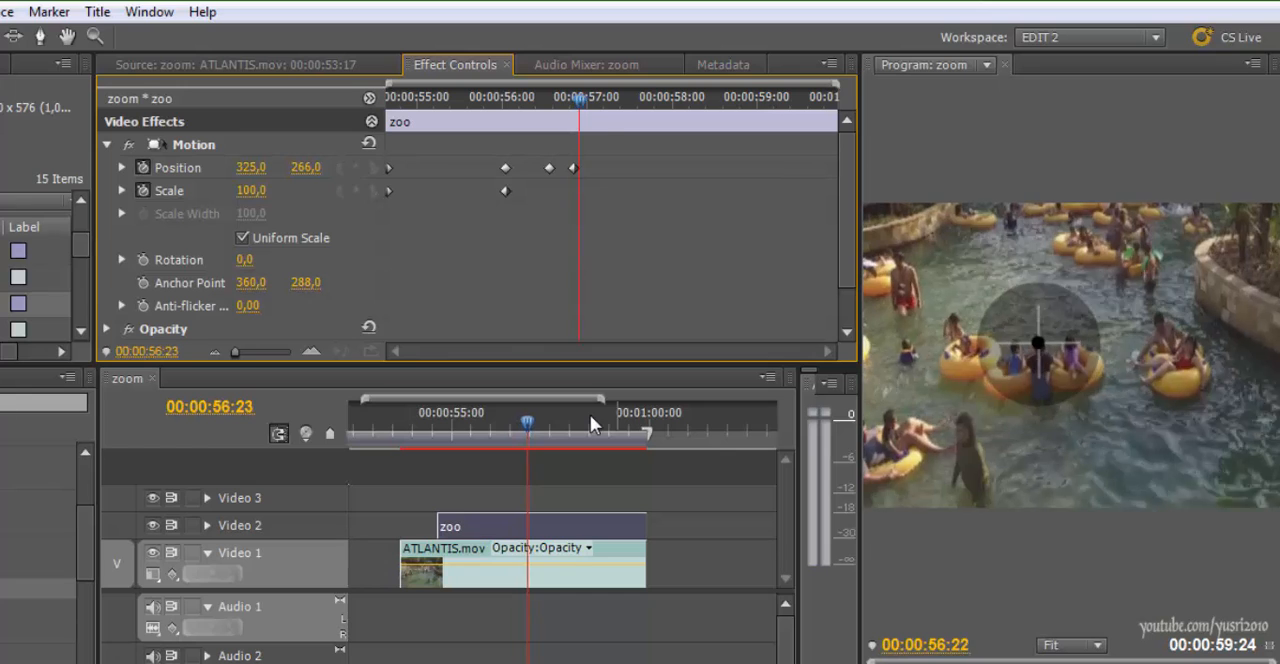
{"action": "key", "text": "Right"}
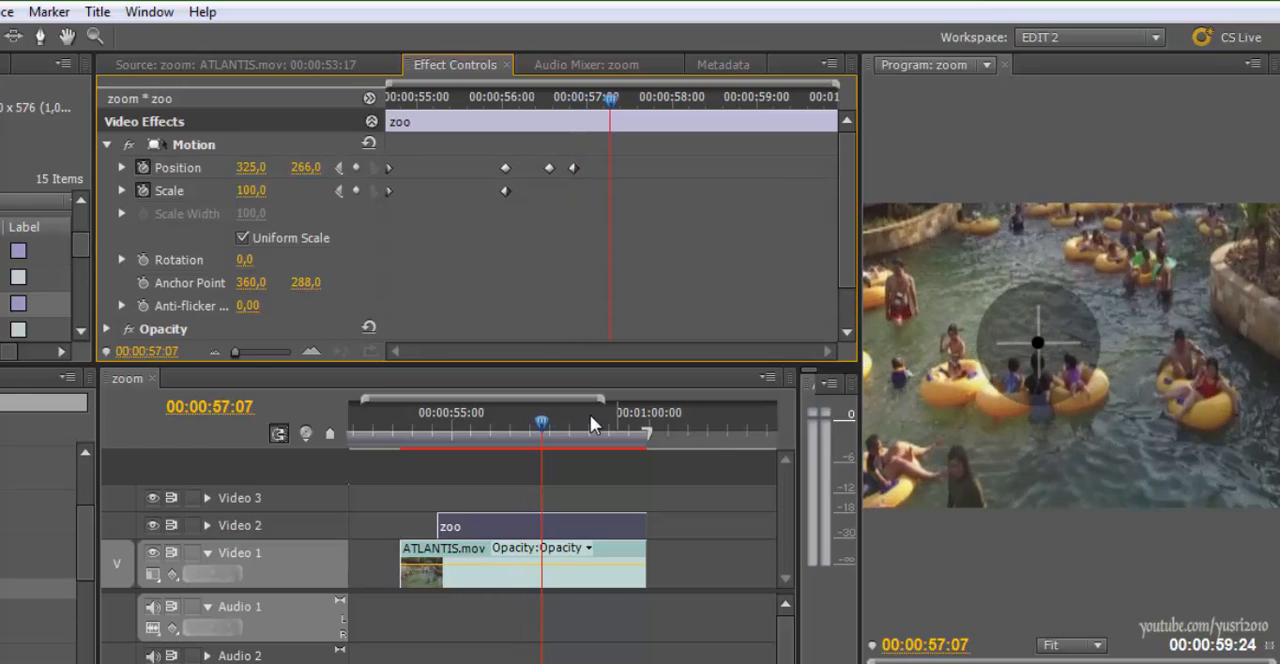
{"action": "key", "text": "shift+Down"}
{"action": "key", "text": "shift+Down"}
{"action": "key", "text": "shift+Down"}
{"action": "key", "text": "shift+Down"}
{"action": "key", "text": "shift+Down"}
{"action": "key", "text": "shift+Down"}
{"action": "key", "text": "shift+Down"}
{"action": "key", "text": "shift+Down"}
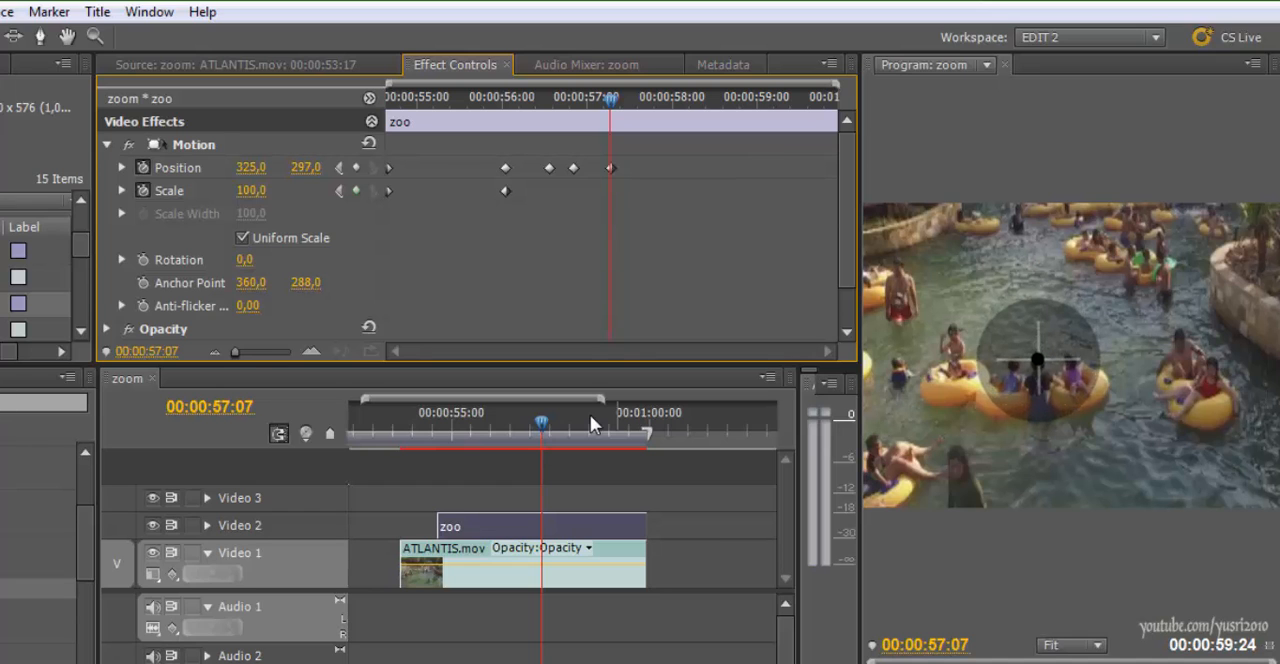
{"action": "key", "text": "Up"}
{"action": "key", "text": "Up"}
{"action": "key", "text": "Up"}
Replay the zoom from 00:00:56:09 to check whether the crosshair follows its target
{"action": "key", "text": "space"}
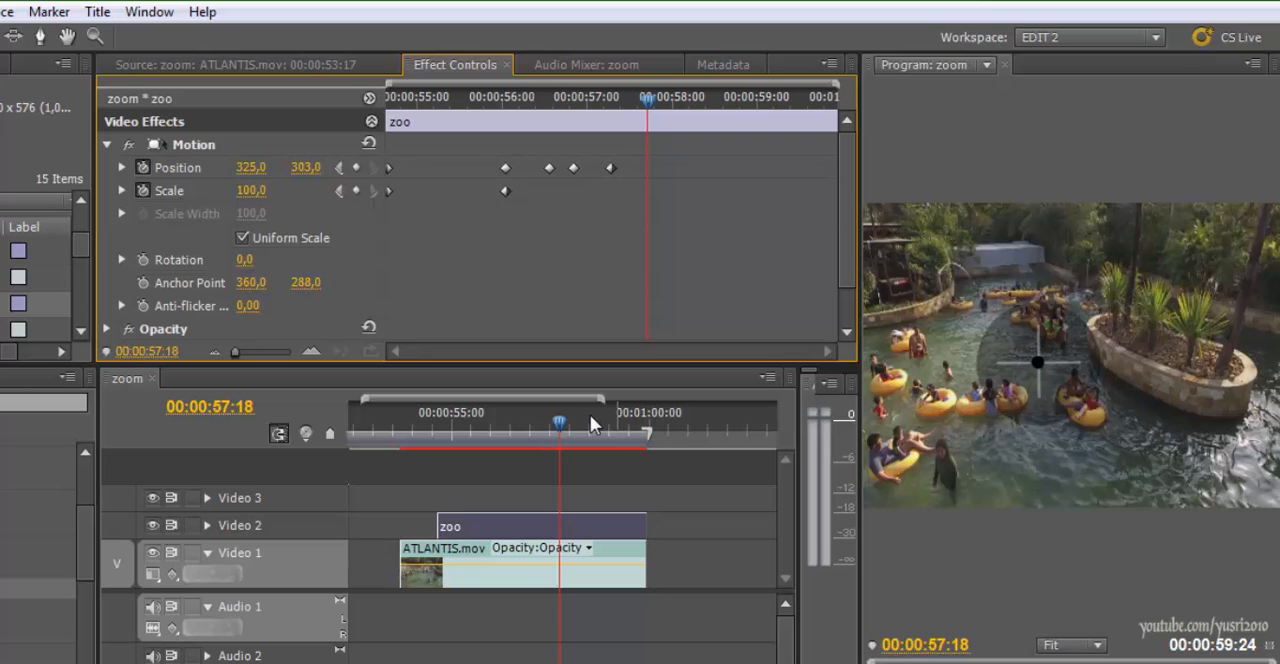
{"action": "left_click_drag", "start_coordinate": [559, 422], "coordinate": [505, 422]}
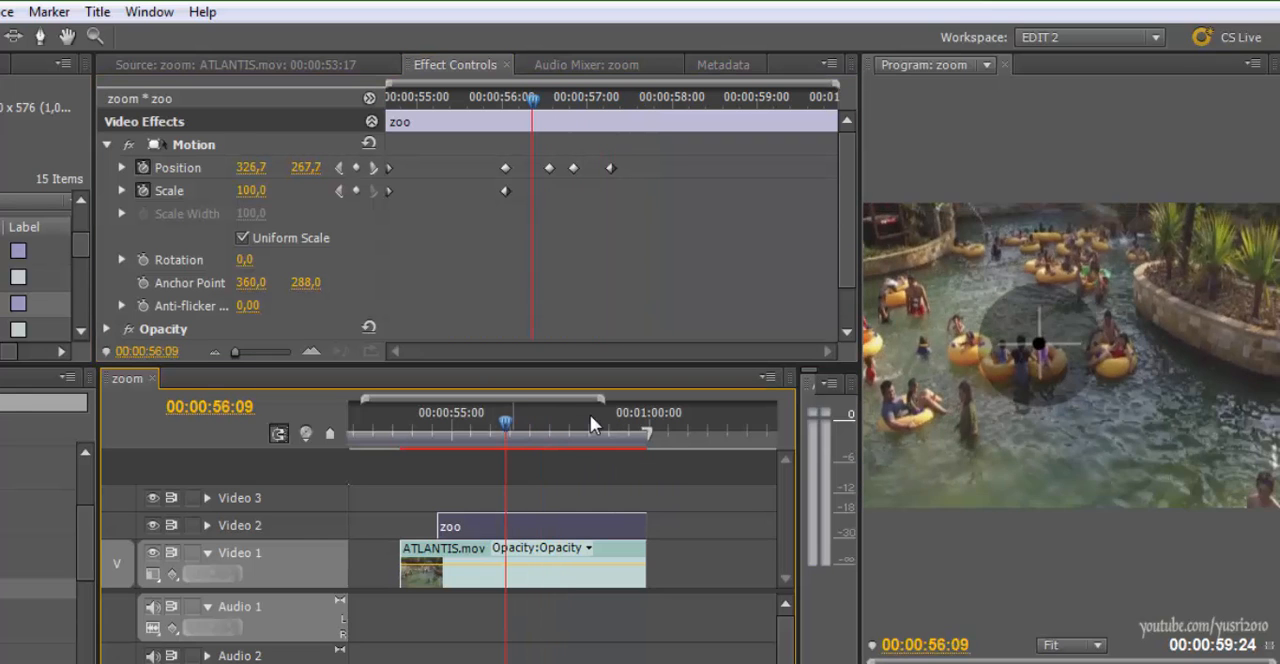
{"action": "key", "text": "space"}
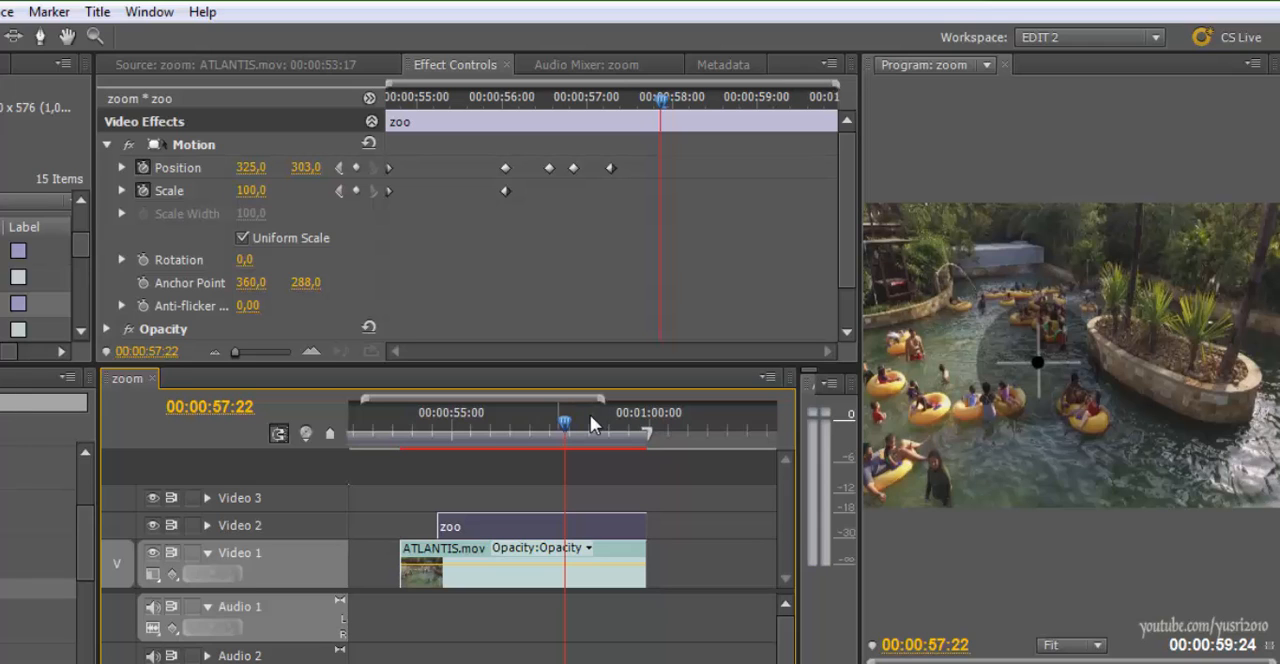
Split the zoo title at 00:00:57:22 and delete the part after the cut
{"action": "key", "text": "ctrl+k"}
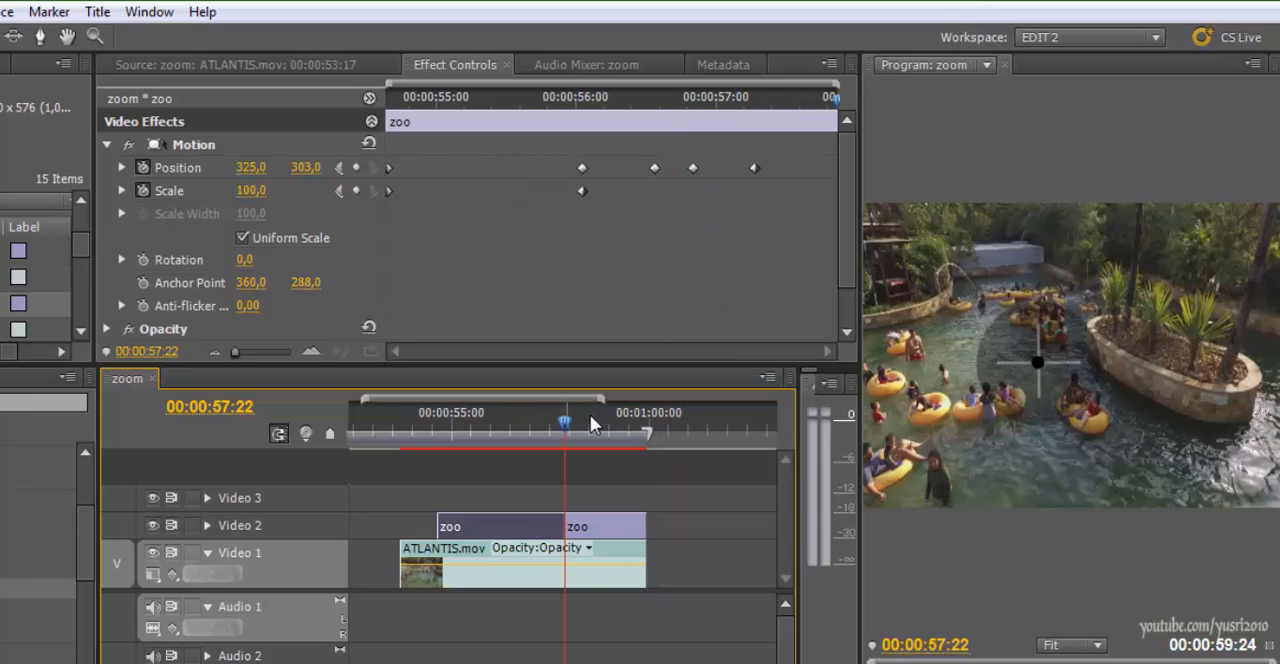
{"action": "left_click", "coordinate": [607, 527]}
{"action": "key", "text": "Delete"}
Play the shortened zoo title over the footage from 00:00:56:01 to review the crosshair zoom
{"action": "key", "text": "Left"}
{"action": "key", "text": "Left"}
{"action": "key", "text": "Left"}
{"action": "key", "text": "Left"}
{"action": "key", "text": "Left"}
{"action": "key", "text": "Left"}
{"action": "key", "text": "Left"}
{"action": "key", "text": "Left"}
{"action": "key", "text": "l"}
{"action": "key", "text": "j"}
{"action": "key", "text": "j"}
{"action": "key", "text": "j"}
{"action": "key", "text": "j"}
{"action": "key", "text": "space"}
{"action": "key", "text": "space"}
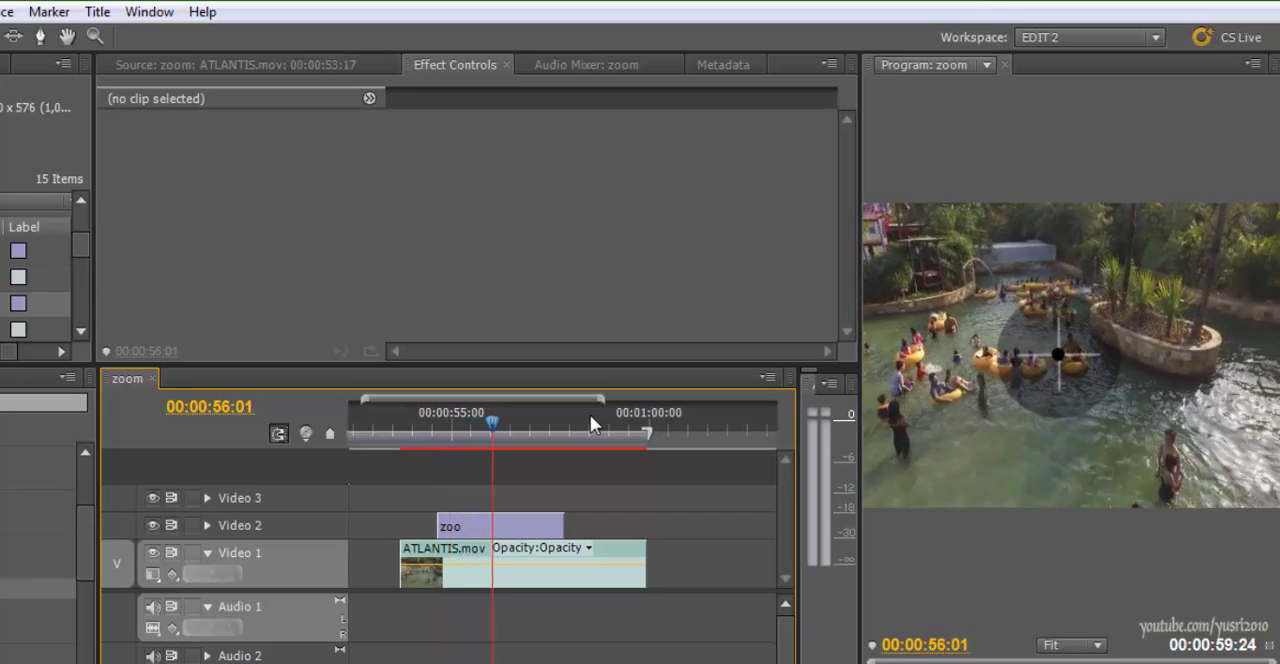
{"action": "key", "text": "space"}
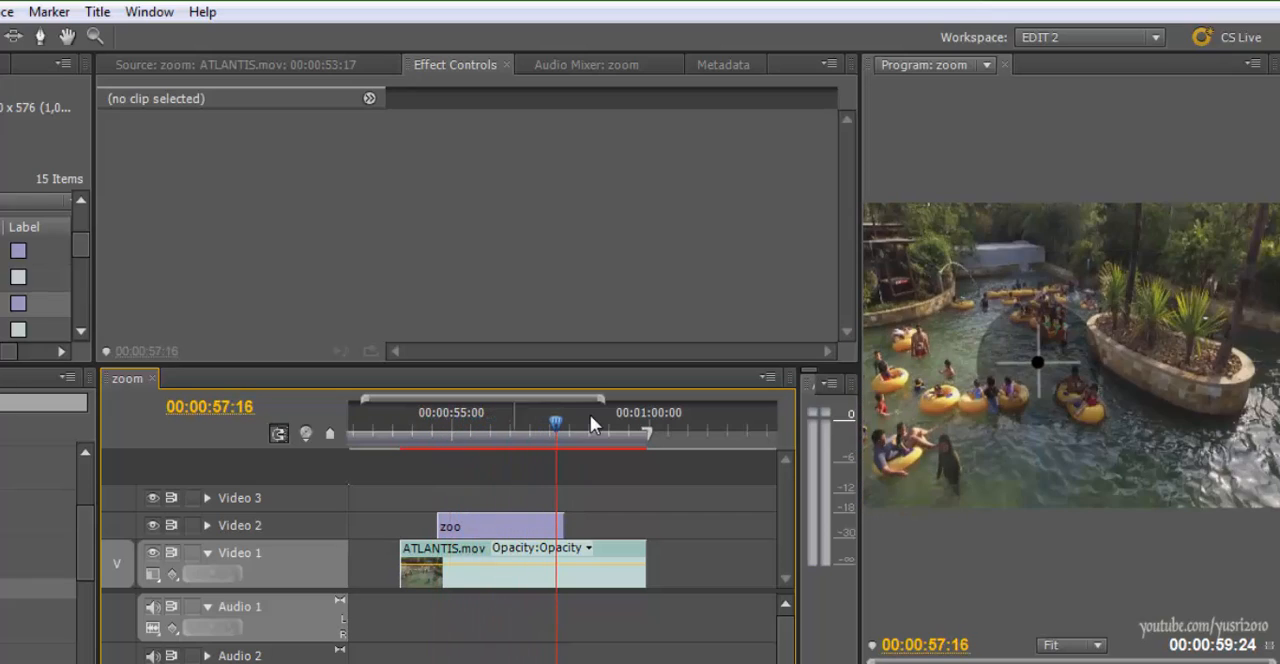
Paste a copy of the 30 Detour.mp3.new.01.aif clip onto Audio 1 at 00:00:56:05
{"action": "key", "text": "j"}
{"action": "key", "text": "j"}
{"action": "key", "text": "j"}
{"action": "key", "text": "j"}
{"action": "key", "text": "minus"}
{"action": "key", "text": "minus"}
{"action": "key", "text": "minus"}
{"action": "key", "text": "minus"}
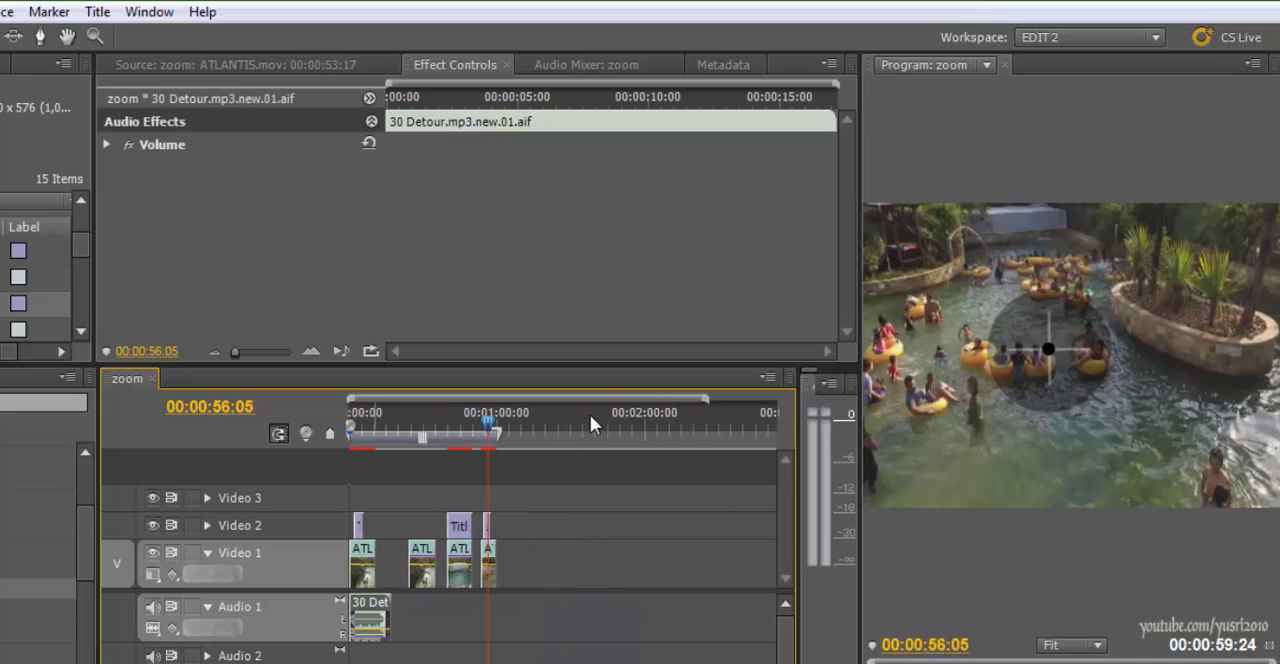
{"action": "key", "text": "ctrl+v"}
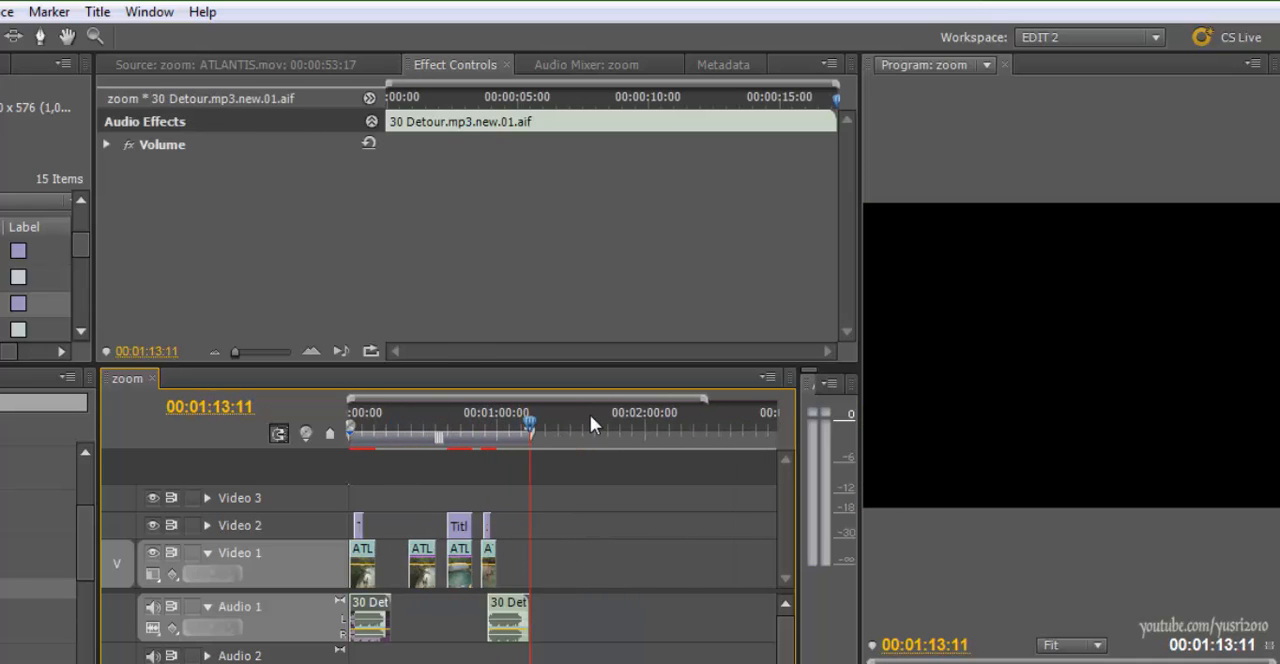
Move the pasted 30 Detour.mp3.new.01.aif clip so it starts together with the last ATLANTIS.mov clip
{"action": "key", "text": "equal"}
{"action": "key", "text": "equal"}
{"action": "key", "text": "Page_Up"}
{"action": "key", "text": "Page_Up"}
{"action": "key", "text": "Left"}
{"action": "key", "text": "Left"}
{"action": "key", "text": "Left"}
{"action": "key", "text": "Left"}
{"action": "key", "text": "Left"}
{"action": "key", "text": "Left"}
{"action": "key", "text": "Left"}
{"action": "key", "text": "Left"}
{"action": "key", "text": "Left"}
{"action": "key", "text": "Left"}
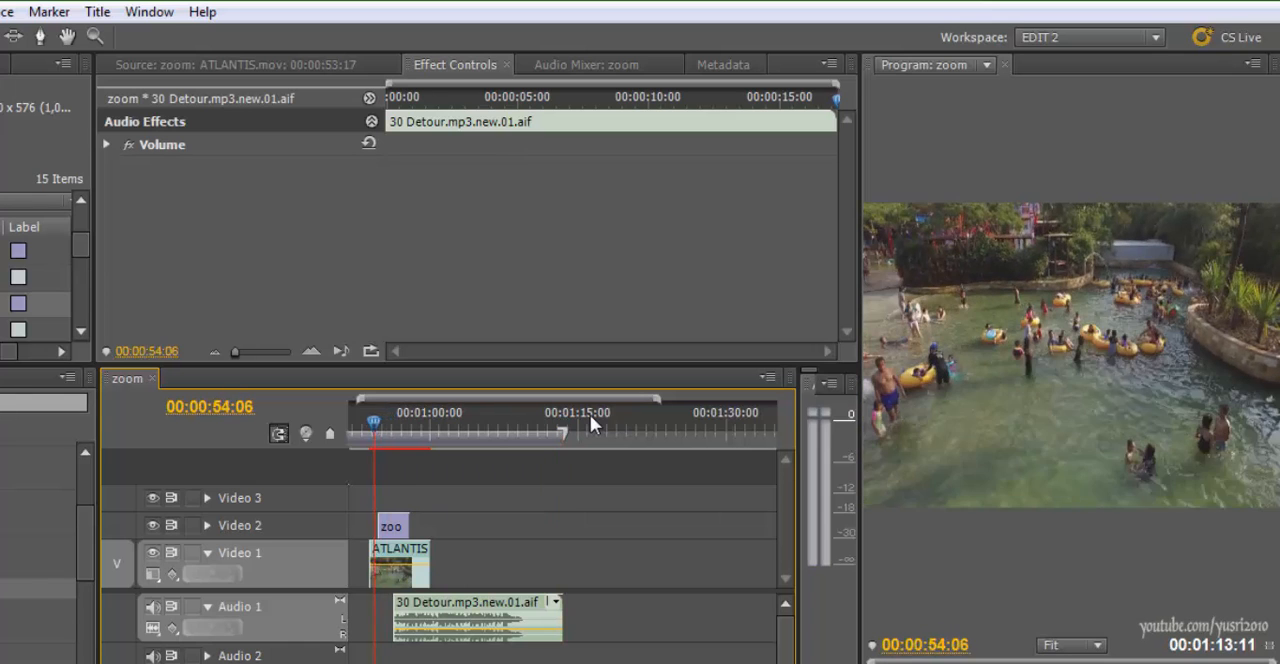
{"action": "key", "text": "equal"}
{"action": "left_click_drag", "start_coordinate": [706, 620], "coordinate": [656, 620]}
{"action": "key", "text": "minus"}
Play the zoom with its music from 00:00:53:10 and examine the crosshair between 00:00:56:22 and 00:00:57:07
{"action": "key", "text": "Left"}
{"action": "key", "text": "Left"}
{"action": "key", "text": "Left"}
{"action": "key", "text": "Left"}
{"action": "key", "text": "Left"}
{"action": "key", "text": "Left"}
{"action": "key", "text": "Left"}
{"action": "key", "text": "Left"}
{"action": "key", "text": "Left"}
{"action": "key", "text": "Left"}
{"action": "key", "text": "Left"}
{"action": "key", "text": "Left"}
{"action": "key", "text": "Left"}
{"action": "key", "text": "Left"}
{"action": "key", "text": "Left"}
{"action": "key", "text": "Left"}
{"action": "key", "text": "Left"}
{"action": "key", "text": "Left"}
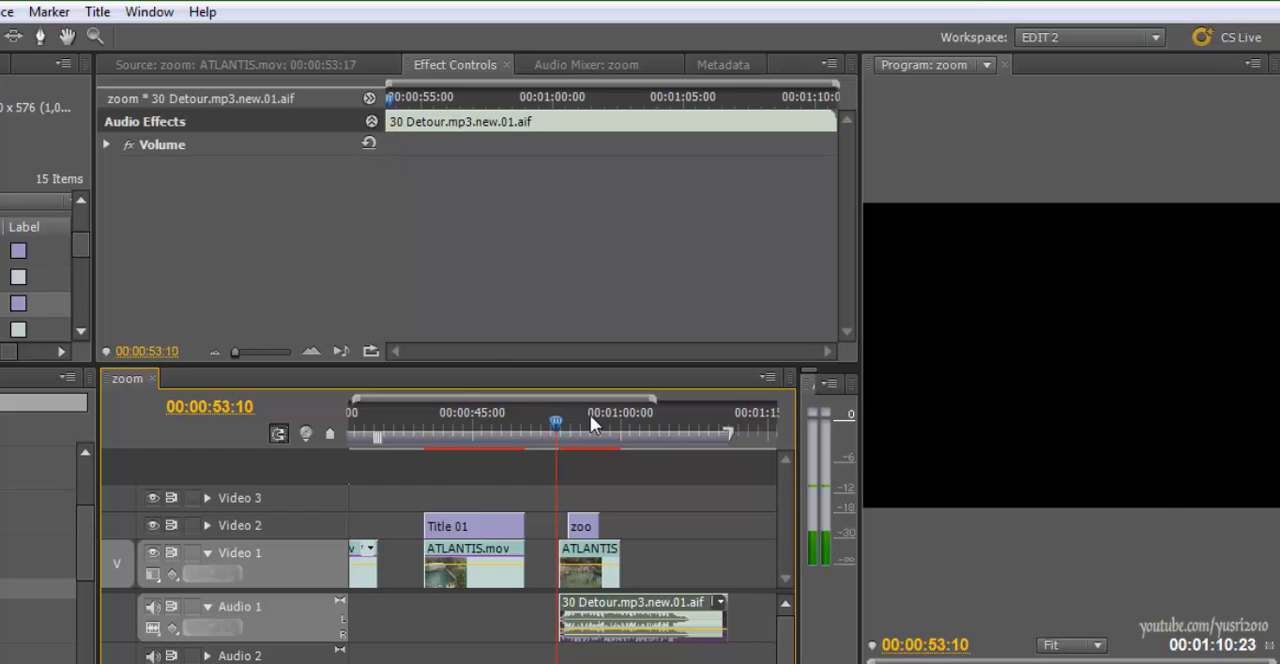
{"action": "key", "text": "equal"}
{"action": "key", "text": "space"}
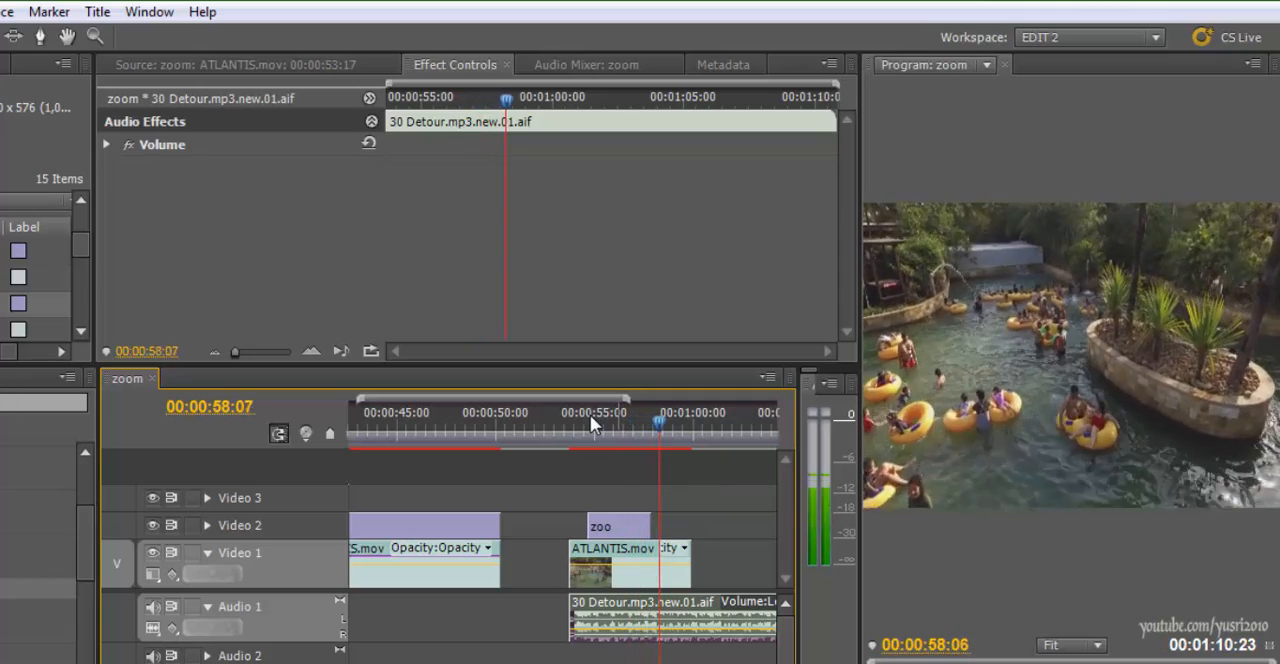
{"action": "left_click", "coordinate": [590, 425]}
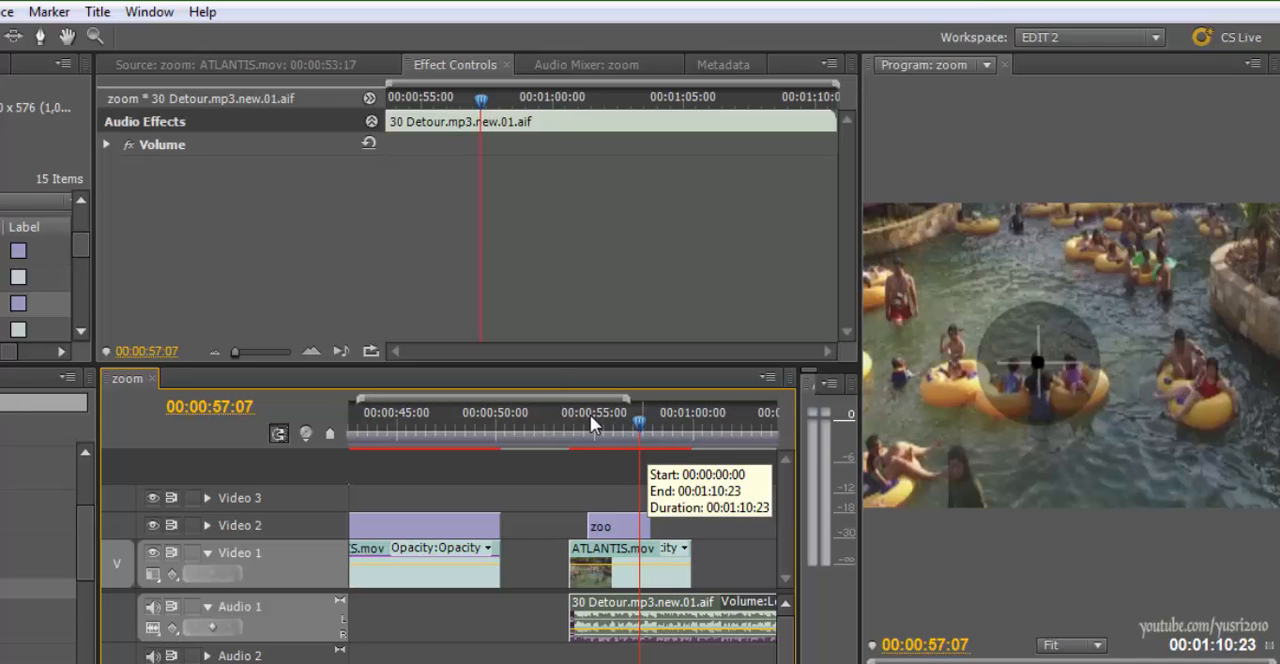
{"action": "key", "text": "Left"}
{"action": "key", "text": "Left"}
{"action": "key", "text": "Left"}
{"action": "key", "text": "Left"}
{"action": "key", "text": "Left"}
{"action": "key", "text": "Left"}
{"action": "key", "text": "Left"}
{"action": "key", "text": "Left"}
{"action": "key", "text": "Left"}
{"action": "key", "text": "Left"}
{"action": "key", "text": "Left"}
{"action": "key", "text": "Right"}
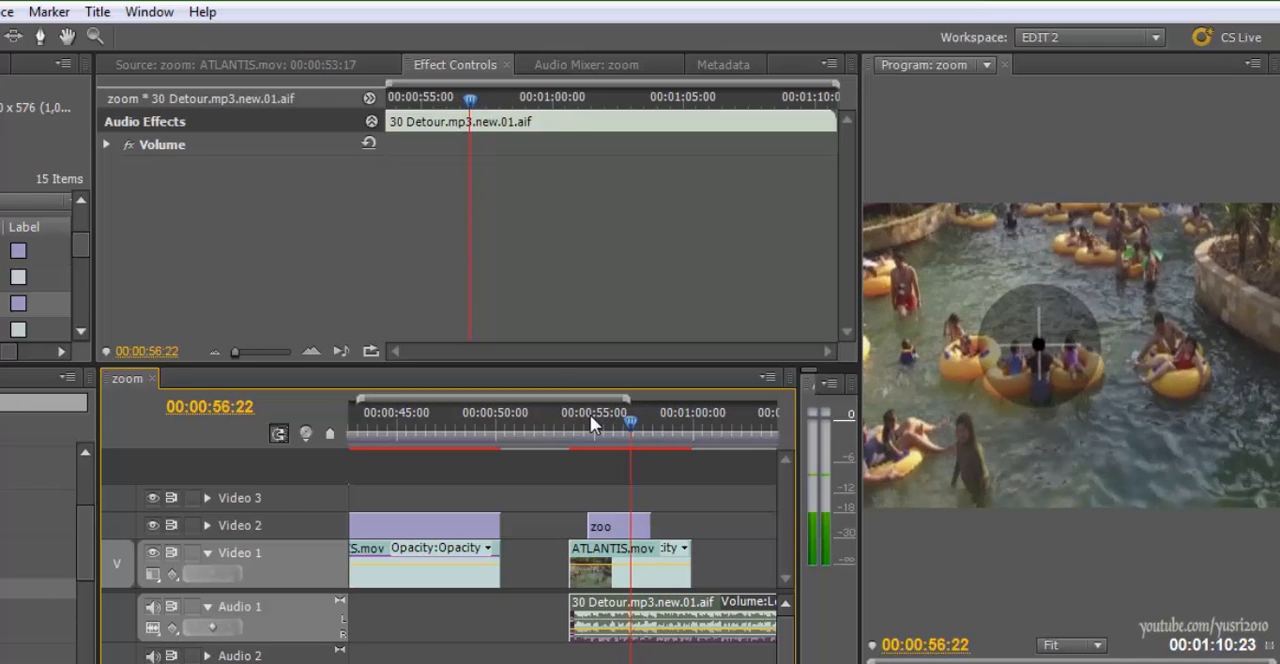
{"action": "key", "text": "Right"}
{"action": "key", "text": "Right"}
{"action": "key", "text": "Right"}
{"action": "key", "text": "Right"}
{"action": "key", "text": "Right"}
{"action": "key", "text": "Right"}
{"action": "key", "text": "Right"}
{"action": "key", "text": "Right"}
{"action": "key", "text": "Right"}
{"action": "key", "text": "Right"}
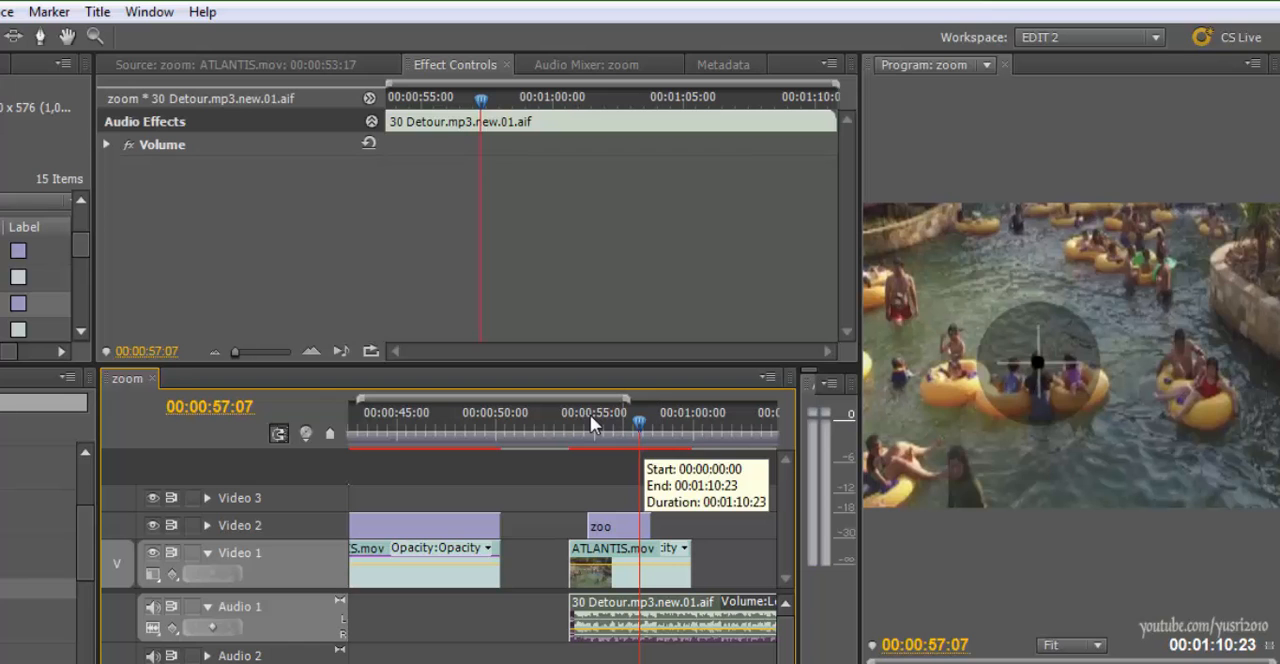
Go to 00:00:40:13 and open the effect settings of the ATLANTIS.mov clip under Title 01
{"action": "mouse_move", "coordinate": [591, 417]}
{"action": "left_mouse_down"}
{"action": "mouse_move", "coordinate": [637, 419]}
{"action": "mouse_move", "coordinate": [491, 418]}
{"action": "mouse_move", "coordinate": [578, 421]}
{"action": "mouse_move", "coordinate": [535, 421]}
{"action": "left_mouse_up"}
{"action": "key", "text": "minus"}
{"action": "key", "text": "minus"}
{"action": "key", "text": "equal"}
{"action": "key", "text": "equal"}
{"action": "left_click", "coordinate": [704, 548]}
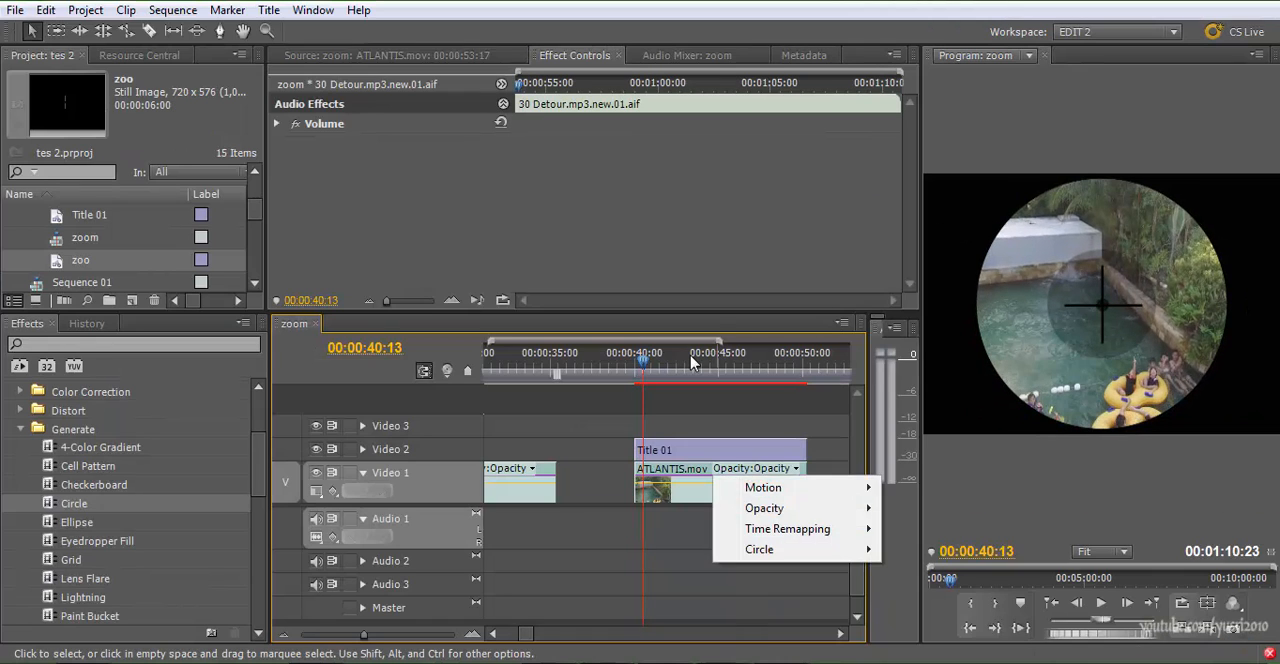
{"action": "double_click", "coordinate": [755, 469]}
{"action": "left_click", "coordinate": [575, 56]}
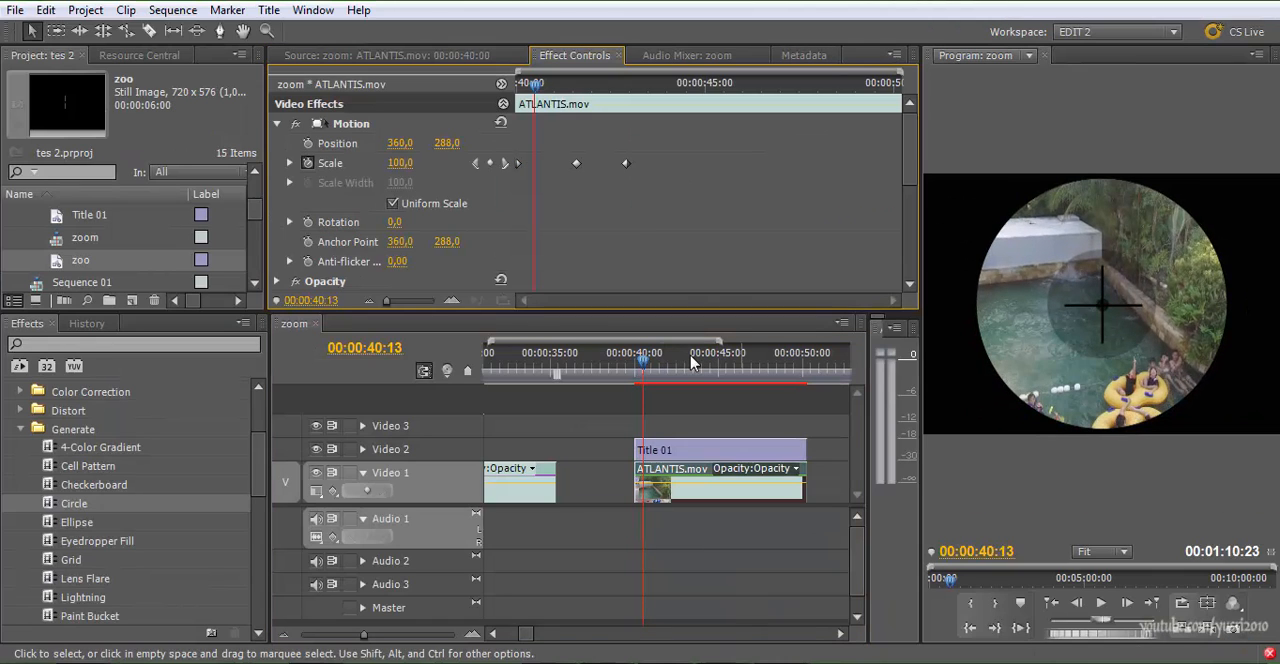
Remove the existing Circle effect from the ATLANTIS.mov clip under Title 01
{"action": "left_click", "coordinate": [728, 491]}
{"action": "scroll", "coordinate": [400, 200], "scroll_direction": "down", "scroll_amount": 6}
{"action": "scroll", "coordinate": [400, 200], "scroll_direction": "up", "scroll_amount": 2}
{"action": "left_click", "coordinate": [347, 171]}
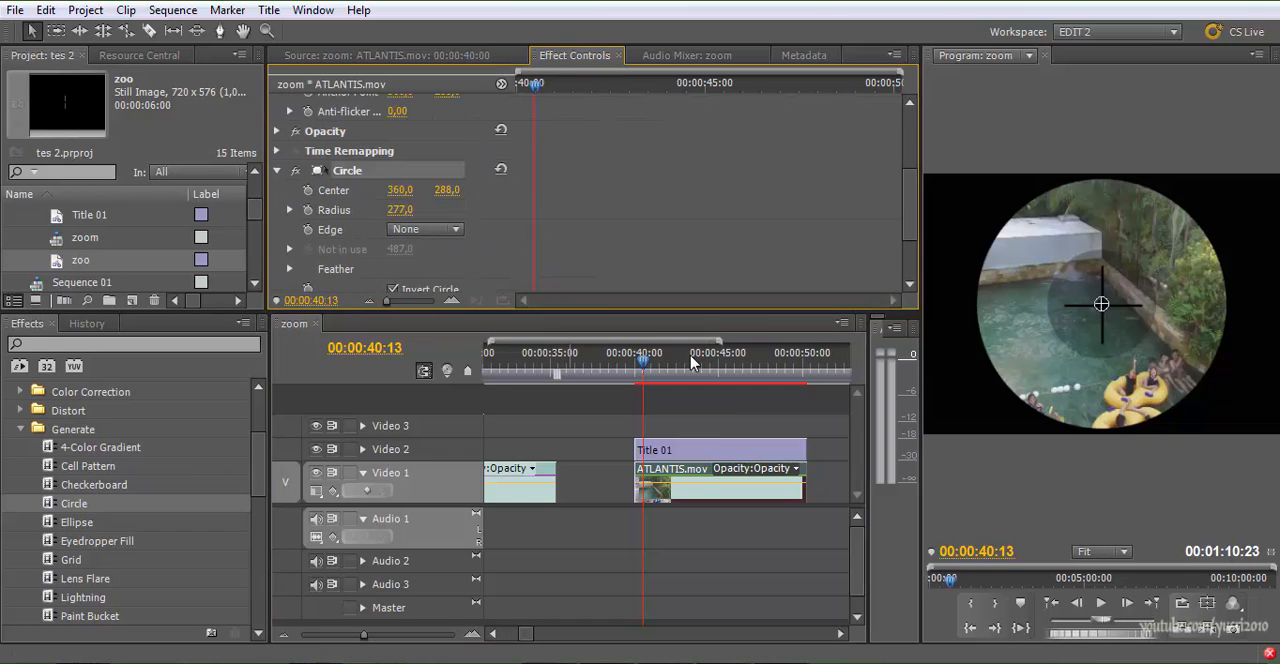
{"action": "left_click", "coordinate": [258, 465]}
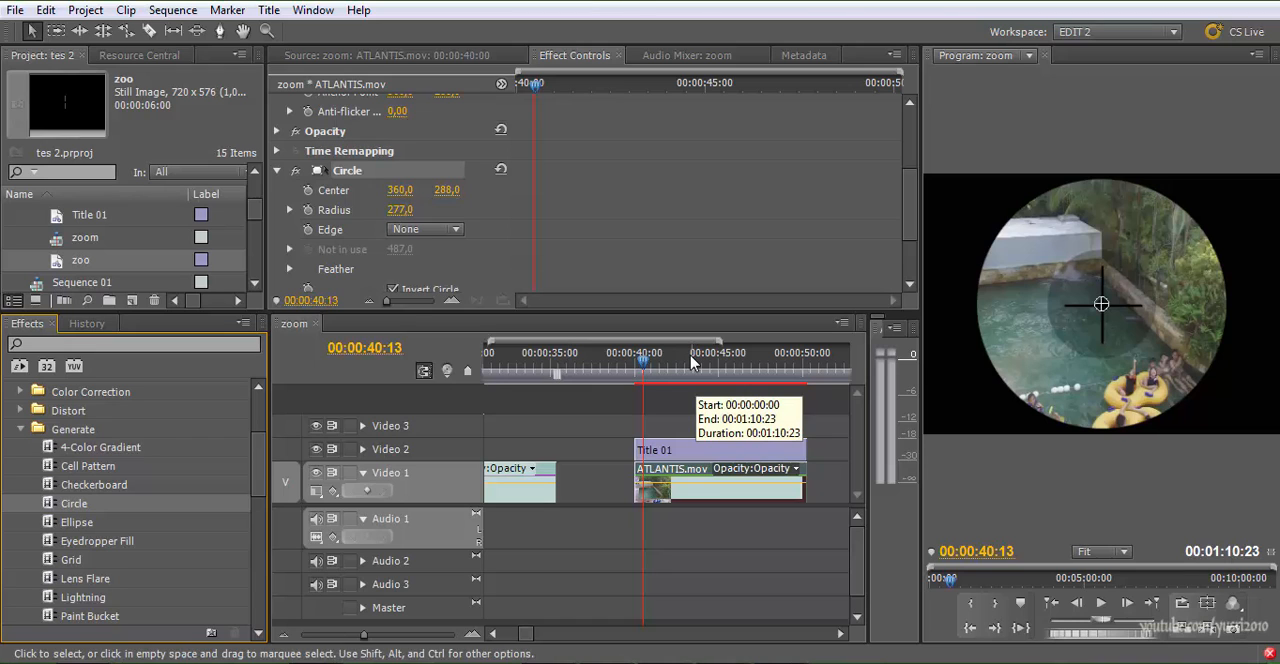
{"action": "left_click", "coordinate": [400, 210]}
{"action": "key", "text": "Delete"}
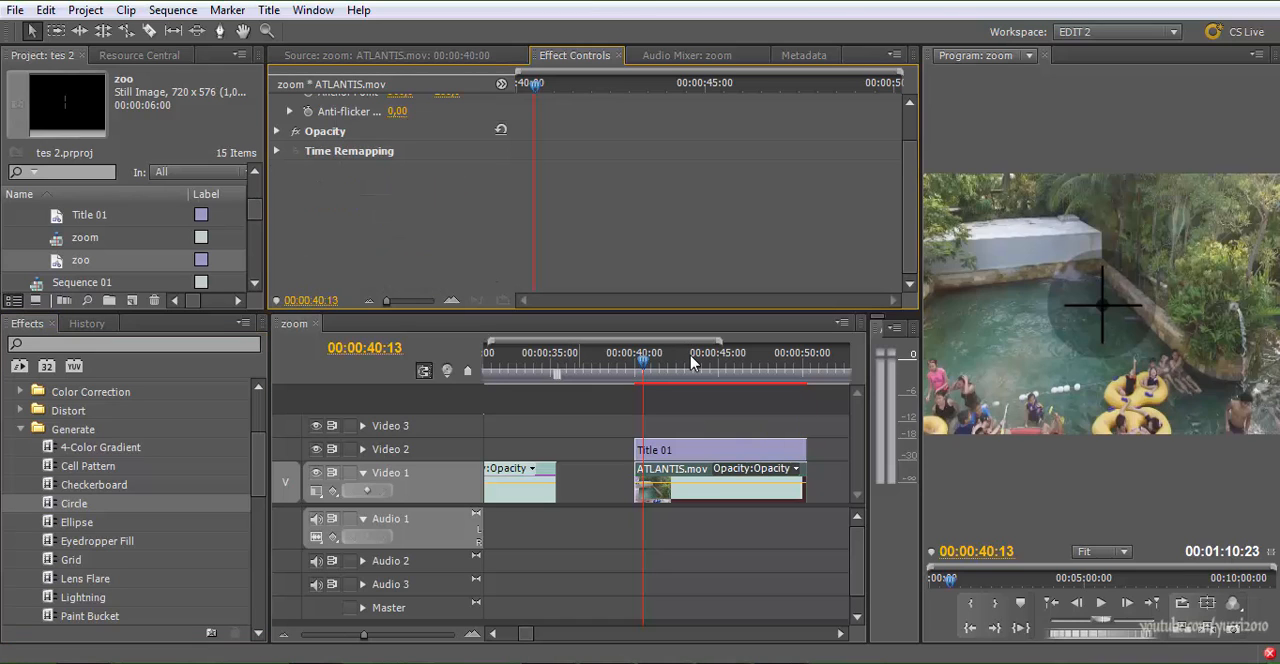
Apply the Circle effect from Generate to the ATLANTIS.mov clip under Title 01 and preview it at 00:00:43:02
{"action": "key", "text": "space"}
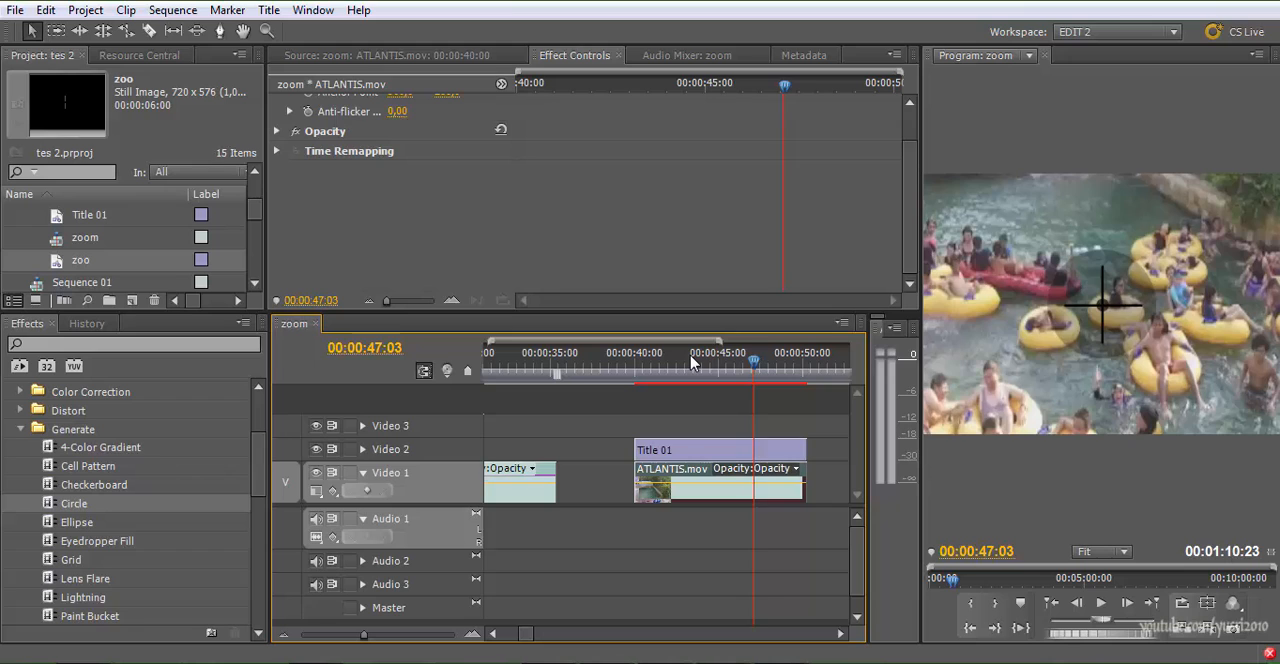
{"action": "left_click", "coordinate": [692, 363]}
{"action": "key", "text": "shift+7"}
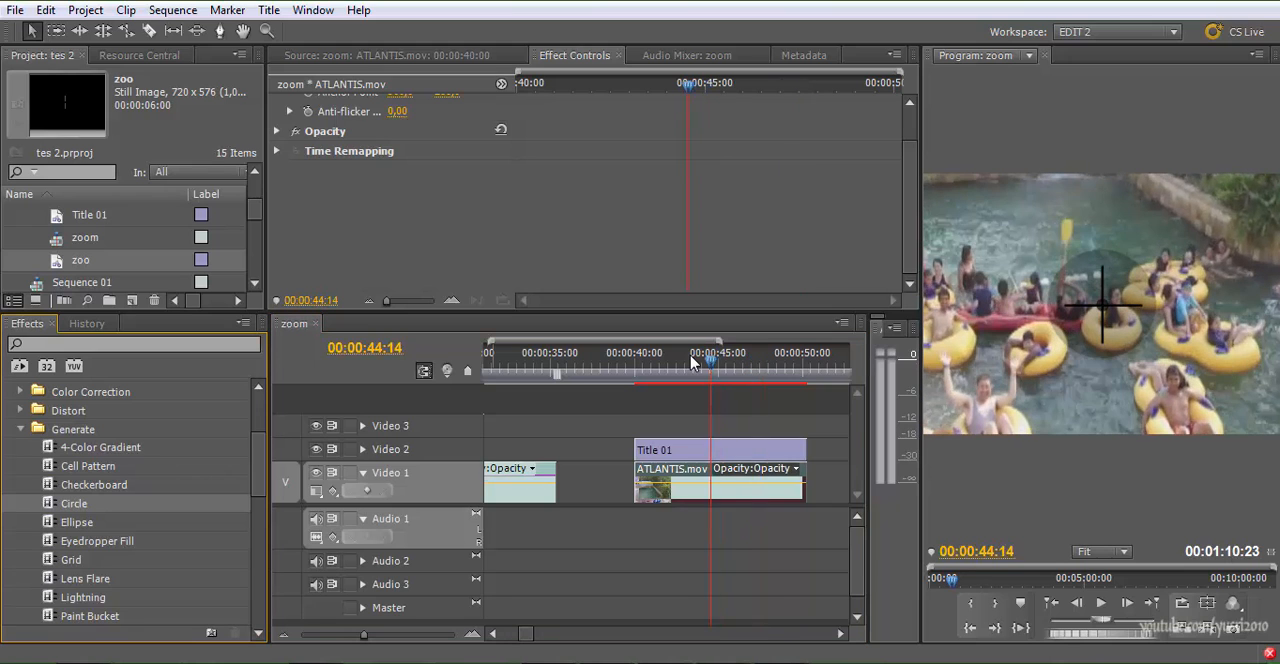
{"action": "left_click_drag", "start_coordinate": [74, 504], "coordinate": [687, 485]}
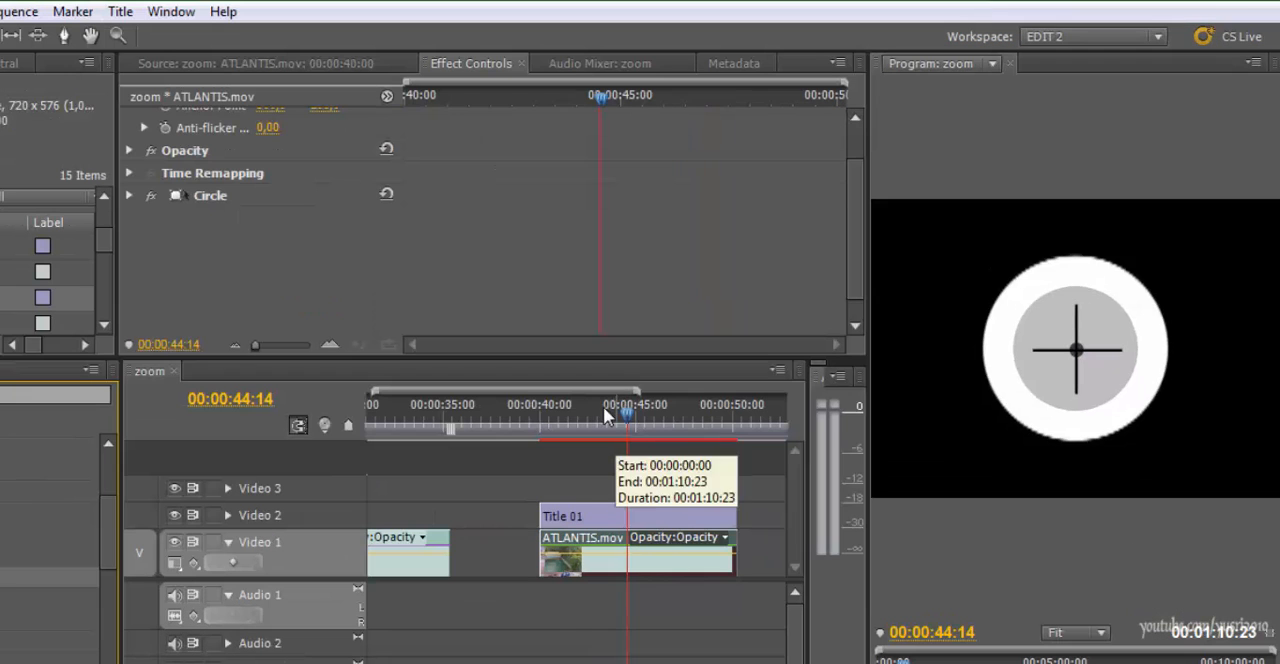
{"action": "left_click_drag", "start_coordinate": [711, 361], "coordinate": [639, 361]}
{"action": "left_click_drag", "start_coordinate": [545, 416], "coordinate": [598, 416]}
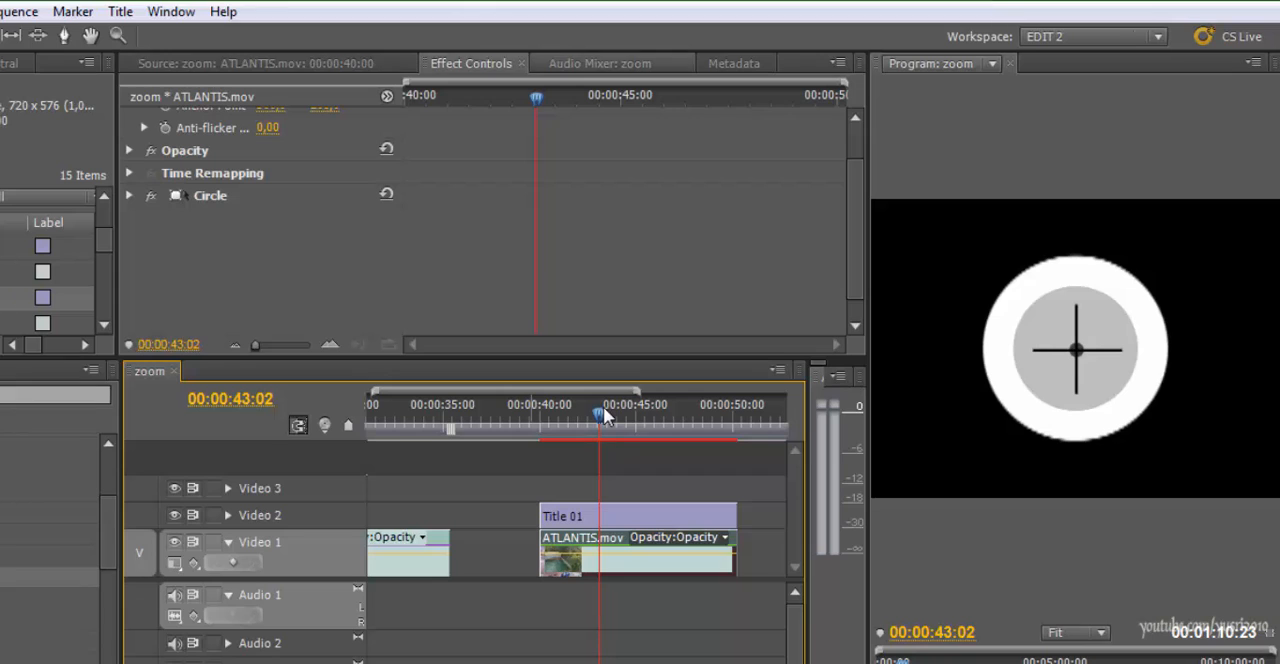
Turn on Invert Circle in the new Circle effect and look through its Edge options
{"action": "left_click", "coordinate": [129, 196]}
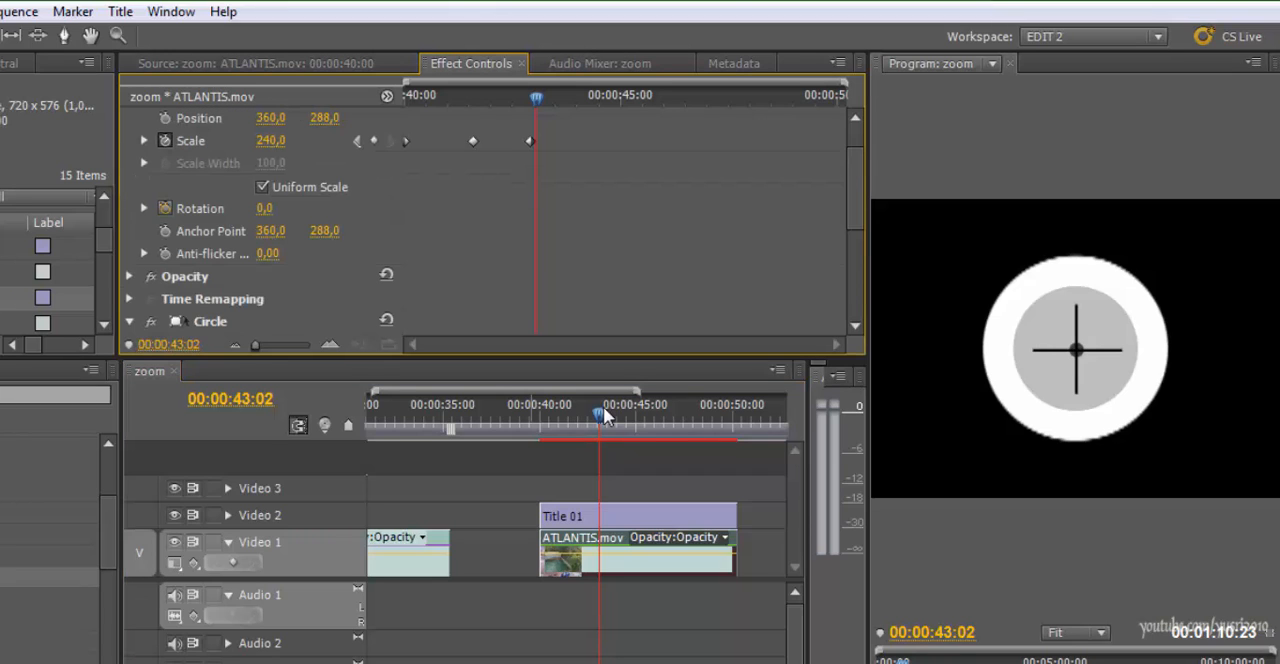
{"action": "scroll", "coordinate": [490, 220], "scroll_direction": "down", "scroll_amount": 1}
{"action": "scroll", "coordinate": [490, 220], "scroll_direction": "down", "scroll_amount": 4}
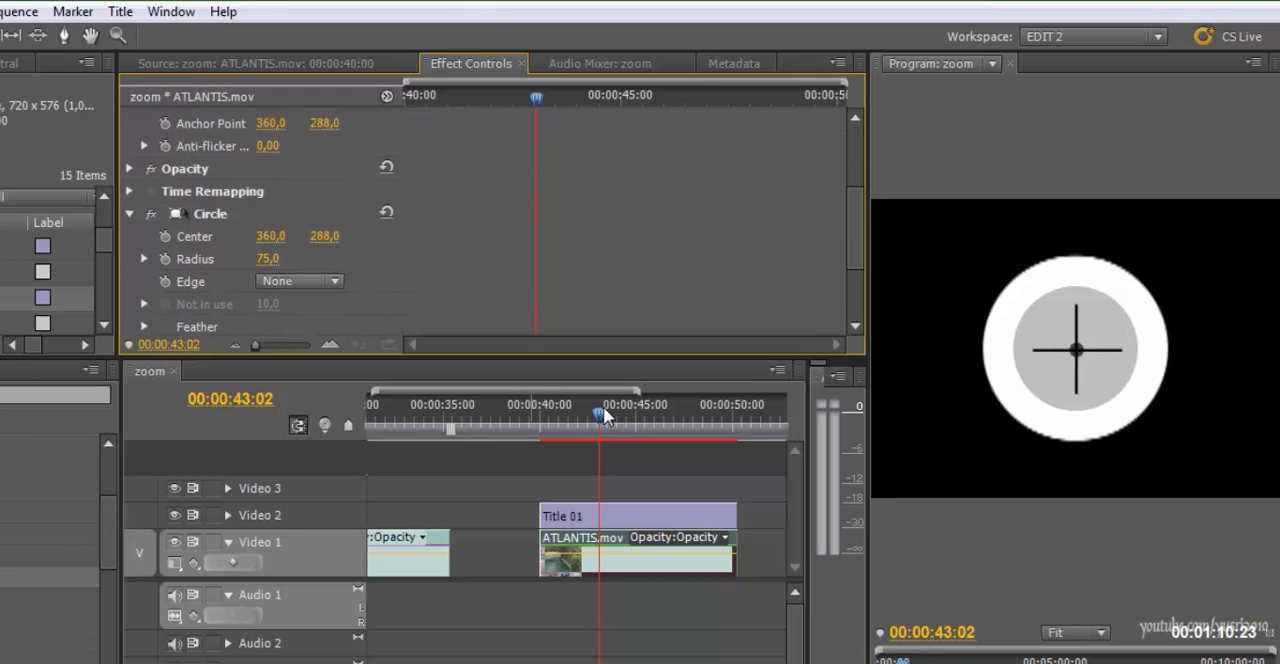
{"action": "left_click", "coordinate": [299, 281]}
{"action": "key", "text": "Escape"}
{"action": "scroll", "coordinate": [490, 220], "scroll_direction": "down", "scroll_amount": 3}
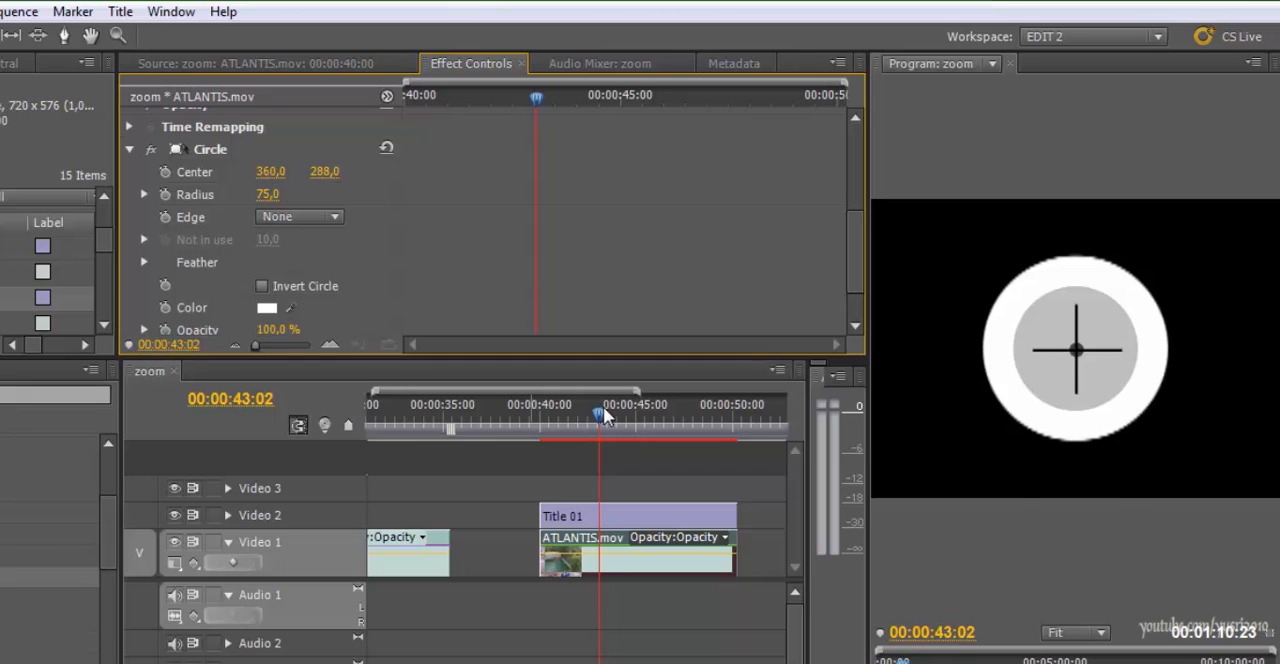
{"action": "left_click", "coordinate": [262, 286]}
{"action": "left_click", "coordinate": [300, 217]}
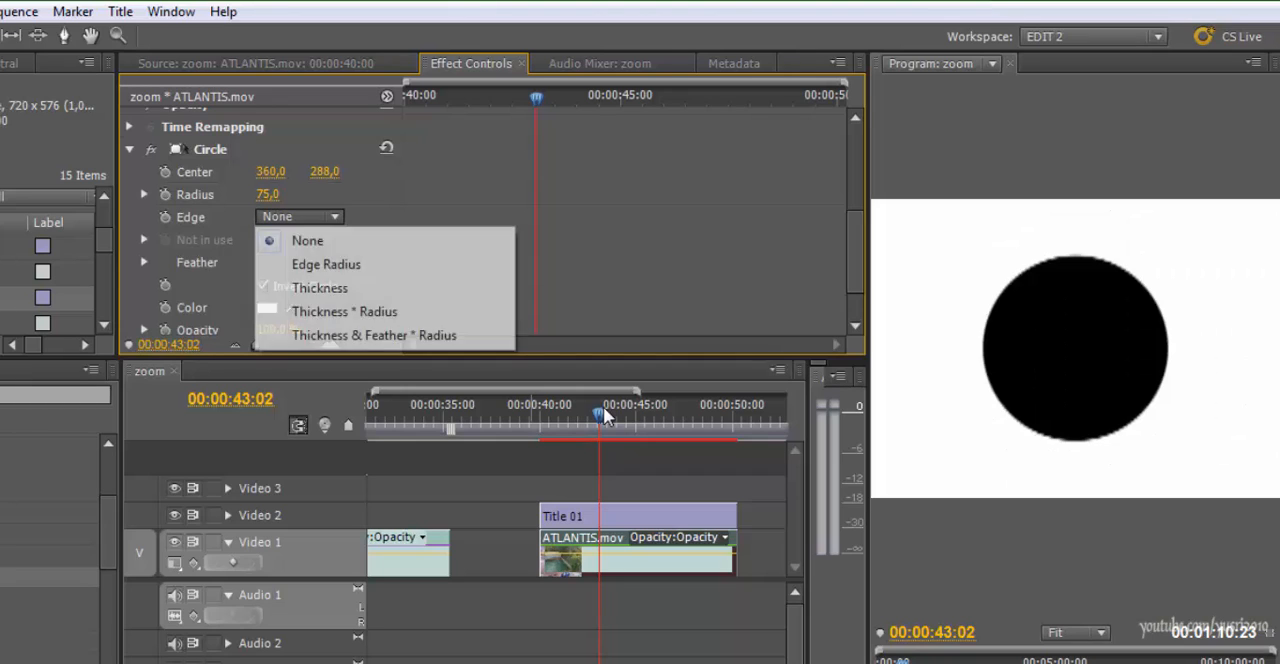
{"action": "key", "text": "Escape"}
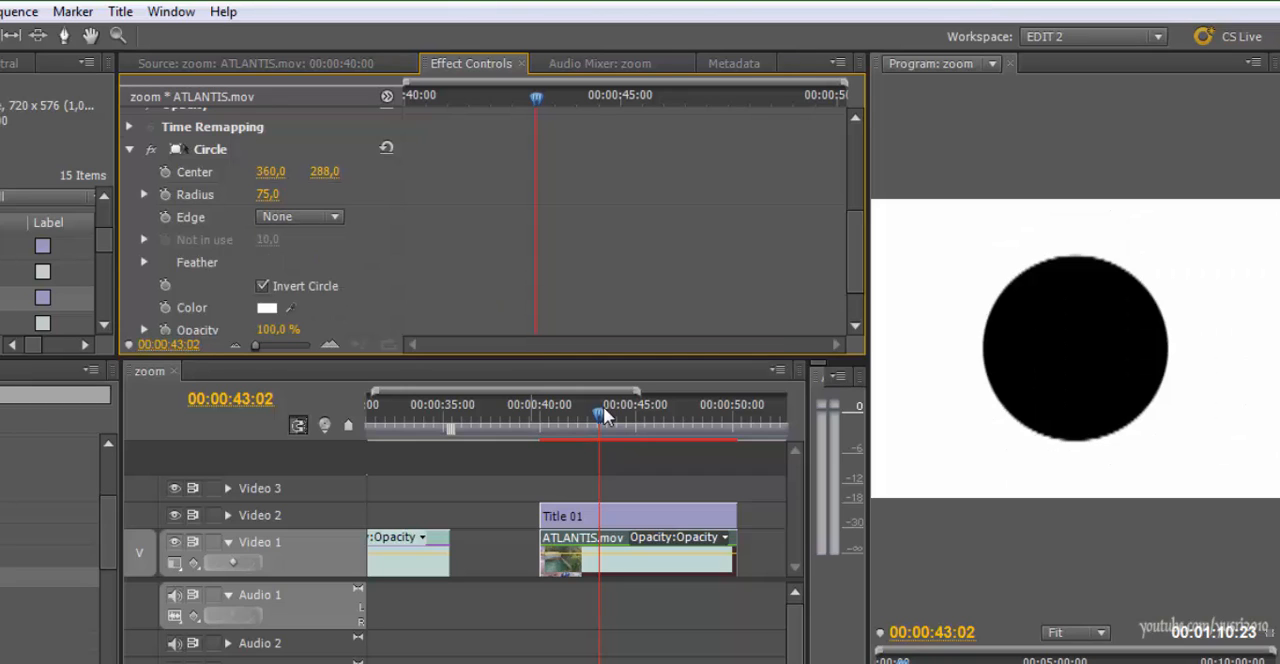
Set the Circle effect's blending mode to Normal and compare the picture with Invert Circle off and on
{"action": "scroll", "coordinate": [490, 220], "scroll_direction": "down", "scroll_amount": 2}
{"action": "left_click", "coordinate": [300, 298]}
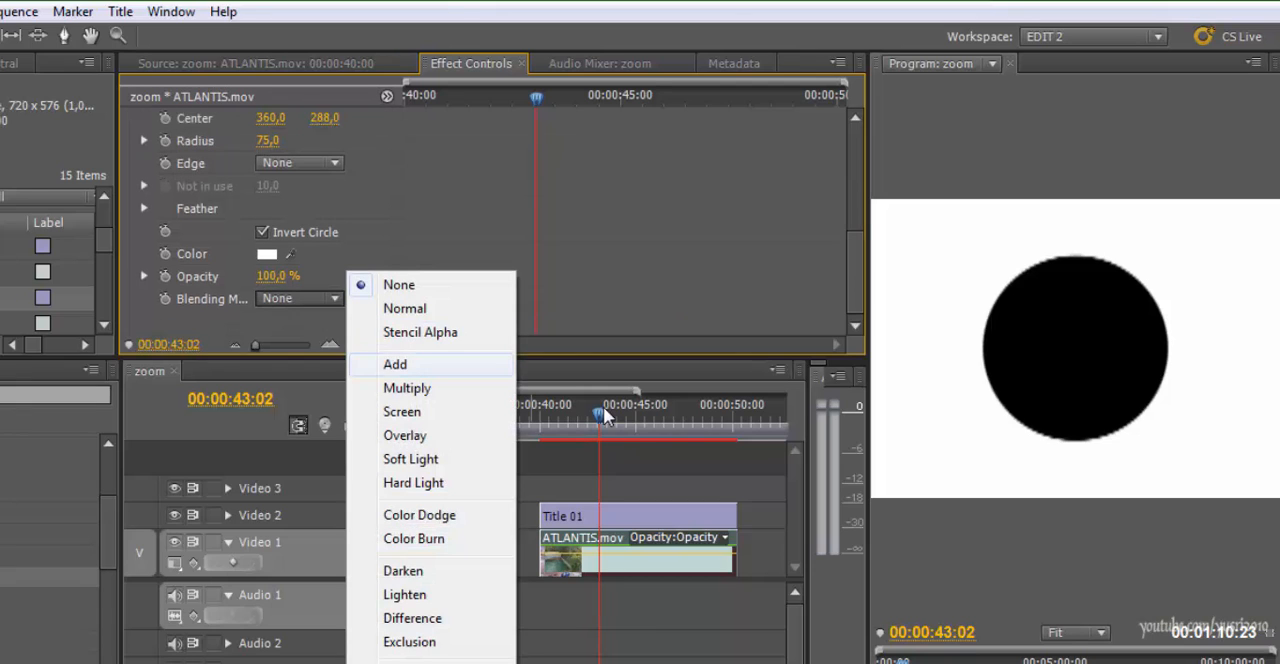
{"action": "left_click", "coordinate": [405, 308]}
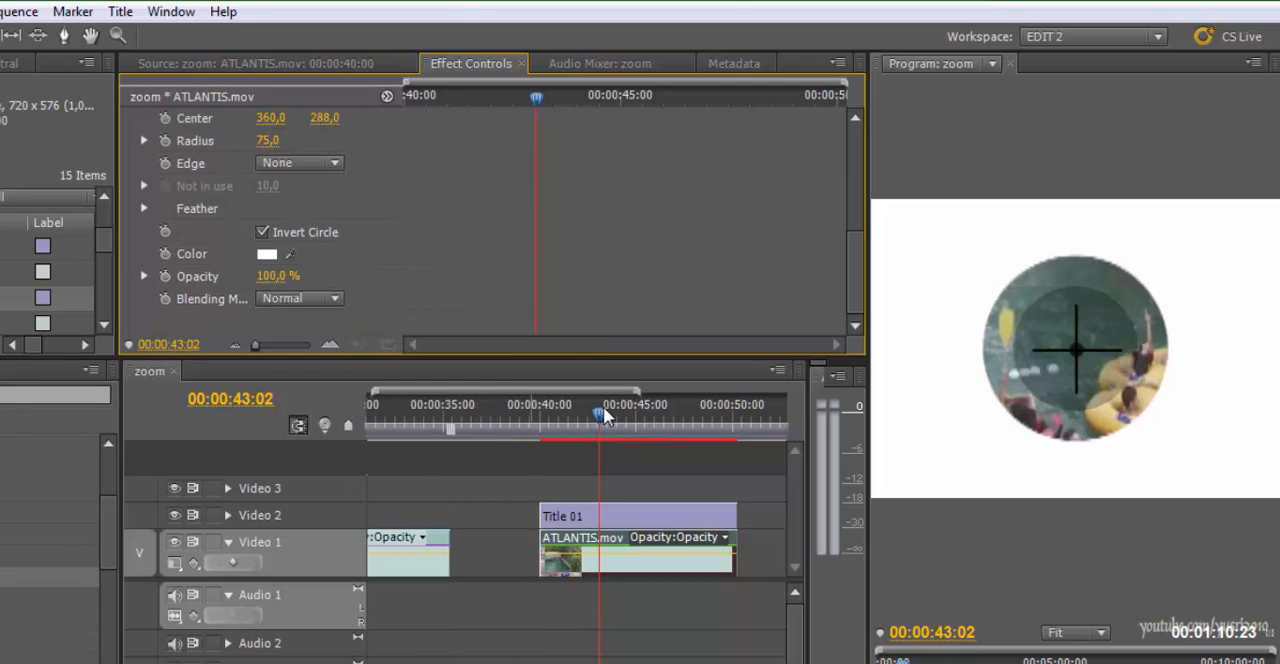
{"action": "left_click", "coordinate": [262, 232]}
{"action": "left_click", "coordinate": [262, 232]}
Set the Circle effect's color to black (000000)
{"action": "scroll", "coordinate": [264, 232], "scroll_direction": "up", "scroll_amount": 2}
{"action": "left_click", "coordinate": [267, 297]}
{"action": "left_click", "coordinate": [311, 277]}
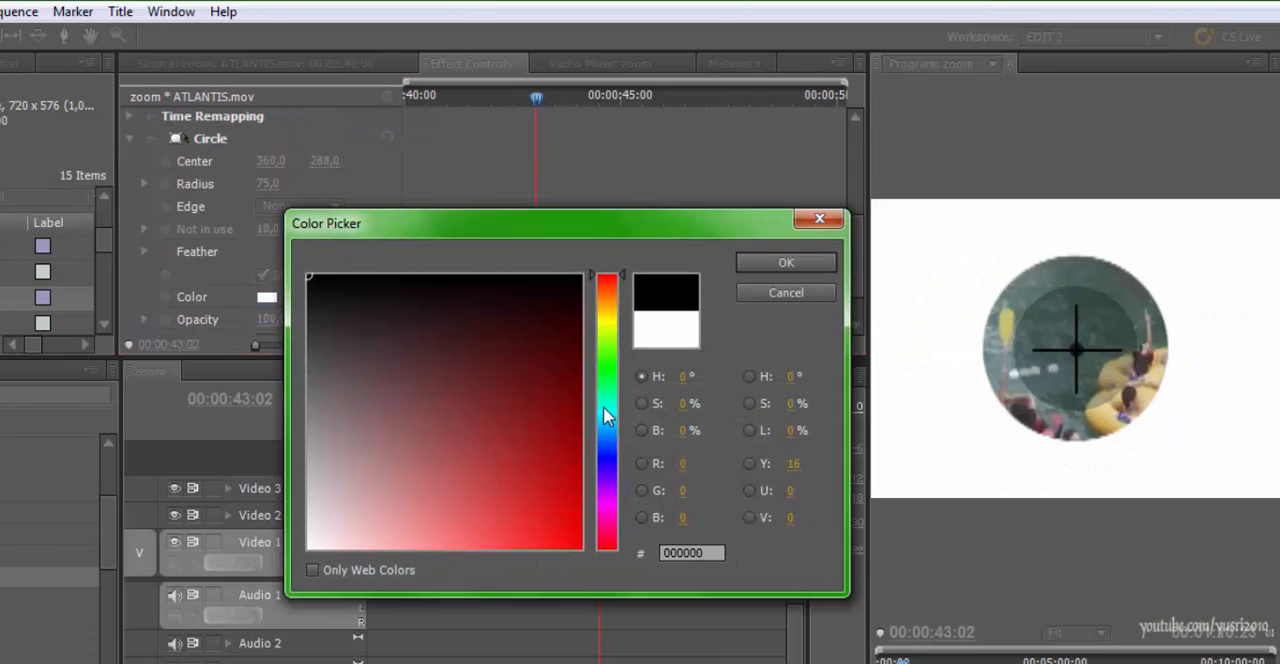
{"action": "left_click", "coordinate": [786, 262]}
{"action": "scroll", "coordinate": [264, 250], "scroll_direction": "down", "scroll_amount": 2}
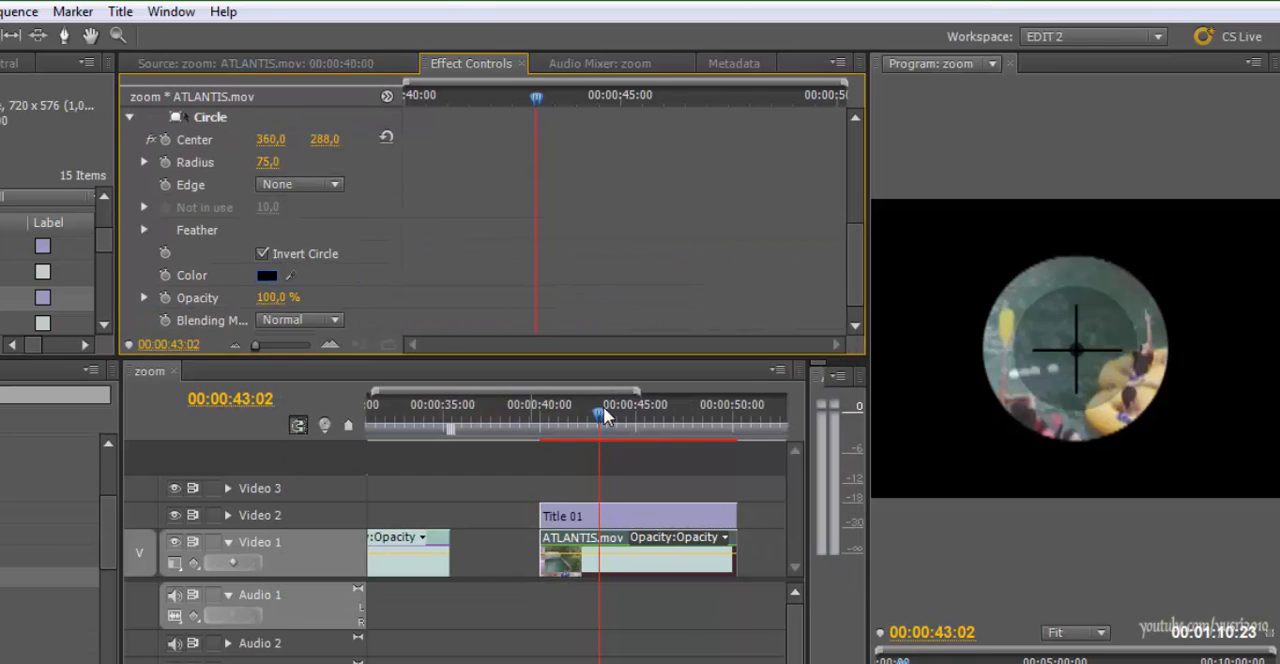
Enlarge the Circle effect's radius to 109 and preview the masked clip from 00:00:40:04
{"action": "scroll", "coordinate": [264, 250], "scroll_direction": "up", "scroll_amount": 2}
{"action": "mouse_move", "coordinate": [268, 184]}
{"action": "left_mouse_down"}
{"action": "mouse_move", "coordinate": [321, 184]}
{"action": "mouse_move", "coordinate": [298, 184]}
{"action": "left_mouse_up"}
{"action": "left_click_drag", "start_coordinate": [603, 411], "coordinate": [543, 411]}
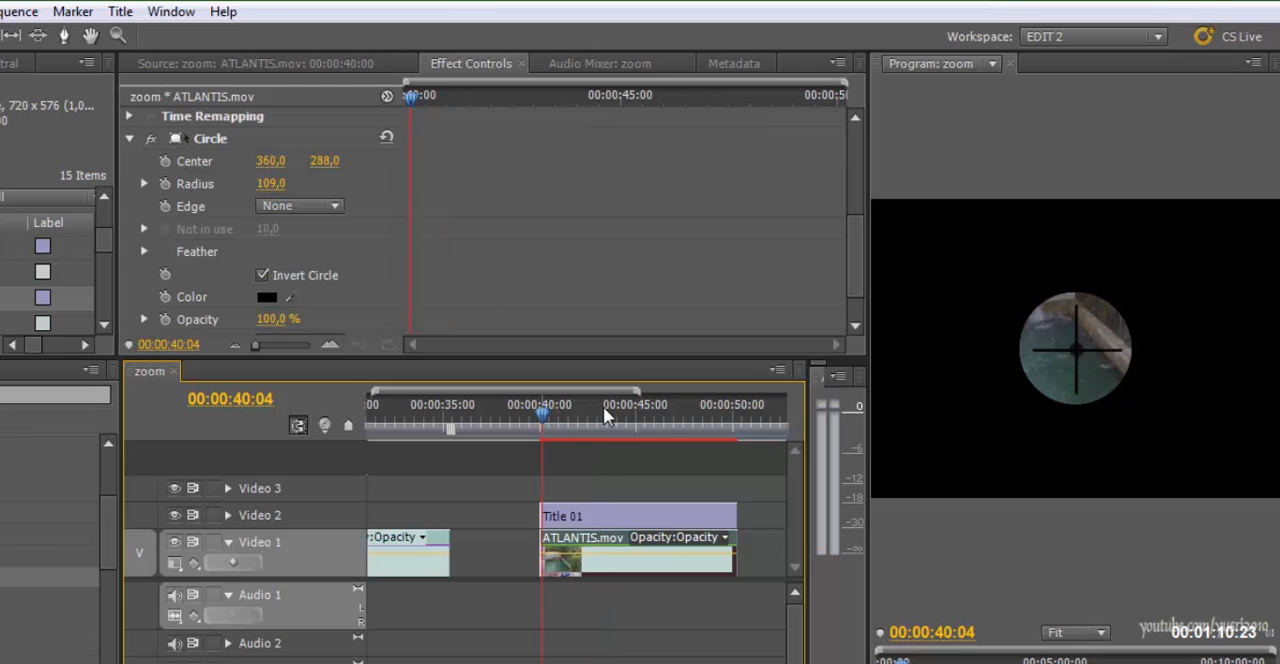
{"action": "key", "text": "space"}
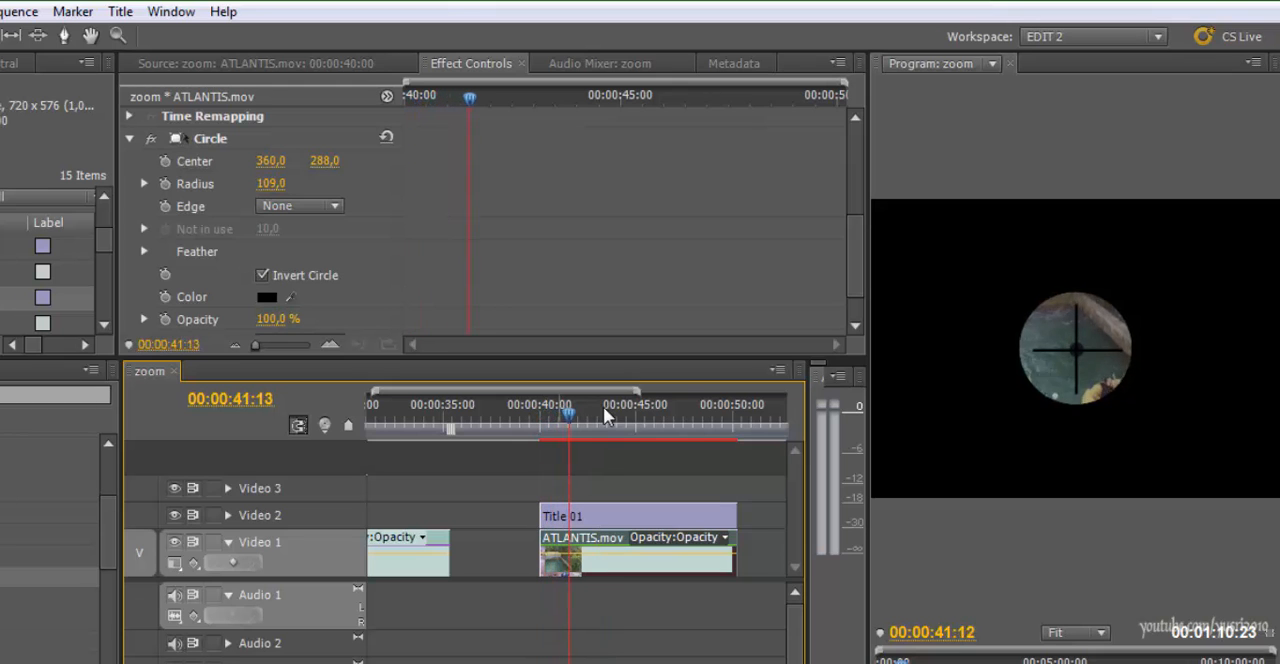
{"action": "key", "text": "space"}
Examine the ATLANTIS.mov clip's scale keyframes and Circle settings, and replay the scope zoom from 00:00:40:03
{"action": "scroll", "coordinate": [300, 222], "scroll_direction": "up", "scroll_amount": 4}
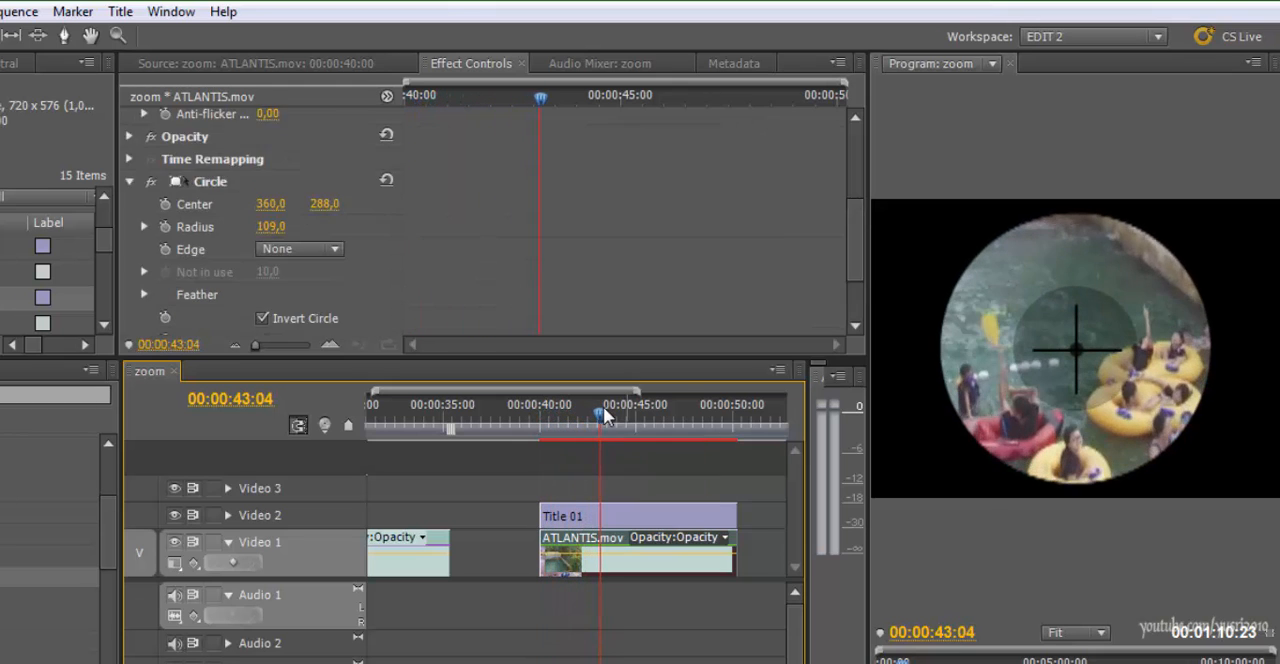
{"action": "scroll", "coordinate": [300, 222], "scroll_direction": "up", "scroll_amount": 2}
{"action": "scroll", "coordinate": [300, 222], "scroll_direction": "down", "scroll_amount": 6}
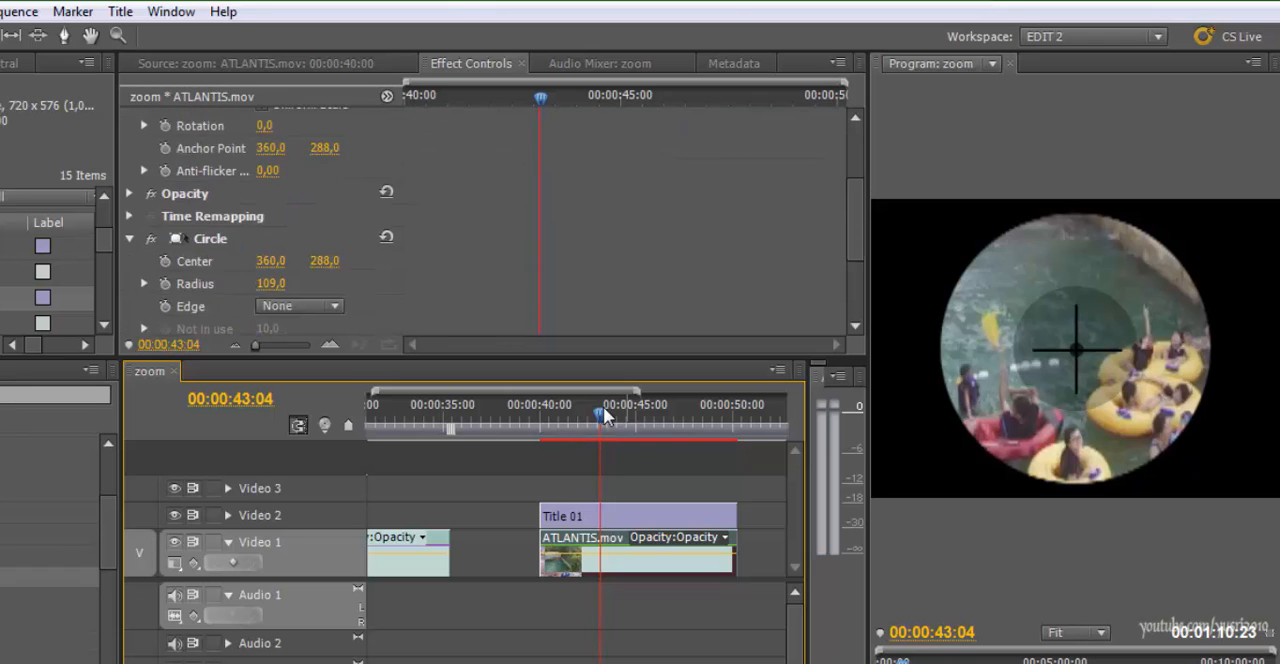
{"action": "left_click_drag", "start_coordinate": [603, 414], "coordinate": [544, 414]}
{"action": "scroll", "coordinate": [300, 222], "scroll_direction": "up", "scroll_amount": 5}
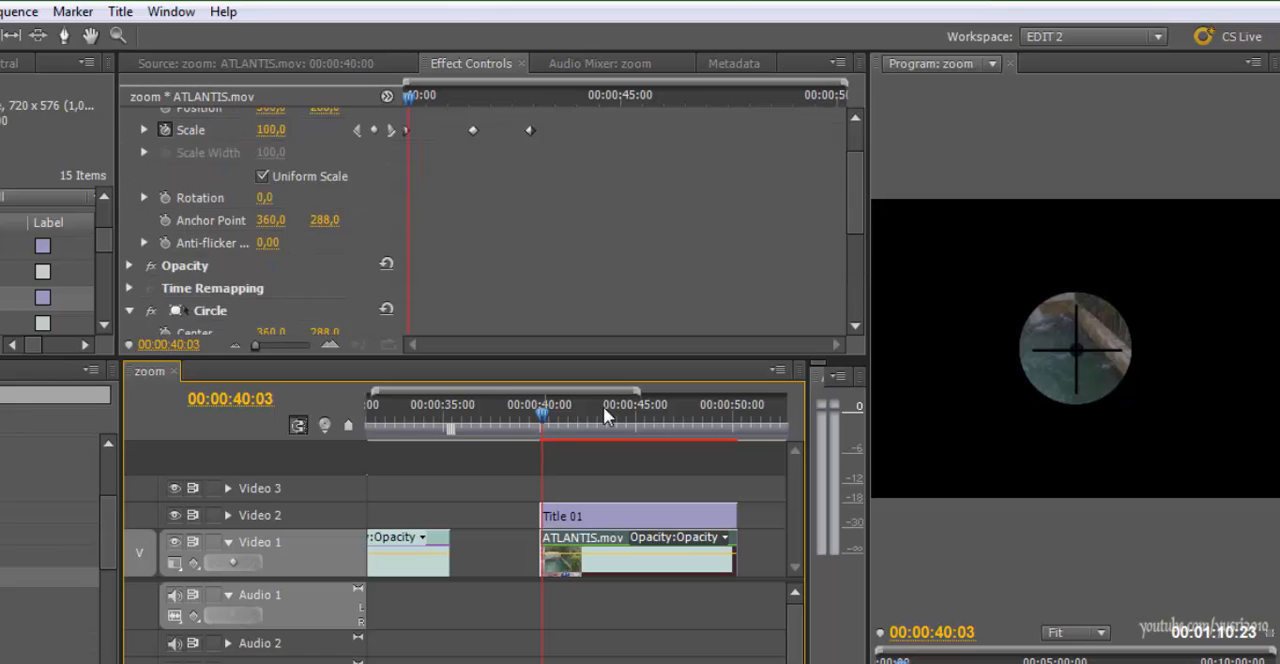
{"action": "scroll", "coordinate": [300, 222], "scroll_direction": "down", "scroll_amount": 2}
{"action": "scroll", "coordinate": [300, 222], "scroll_direction": "down", "scroll_amount": 3}
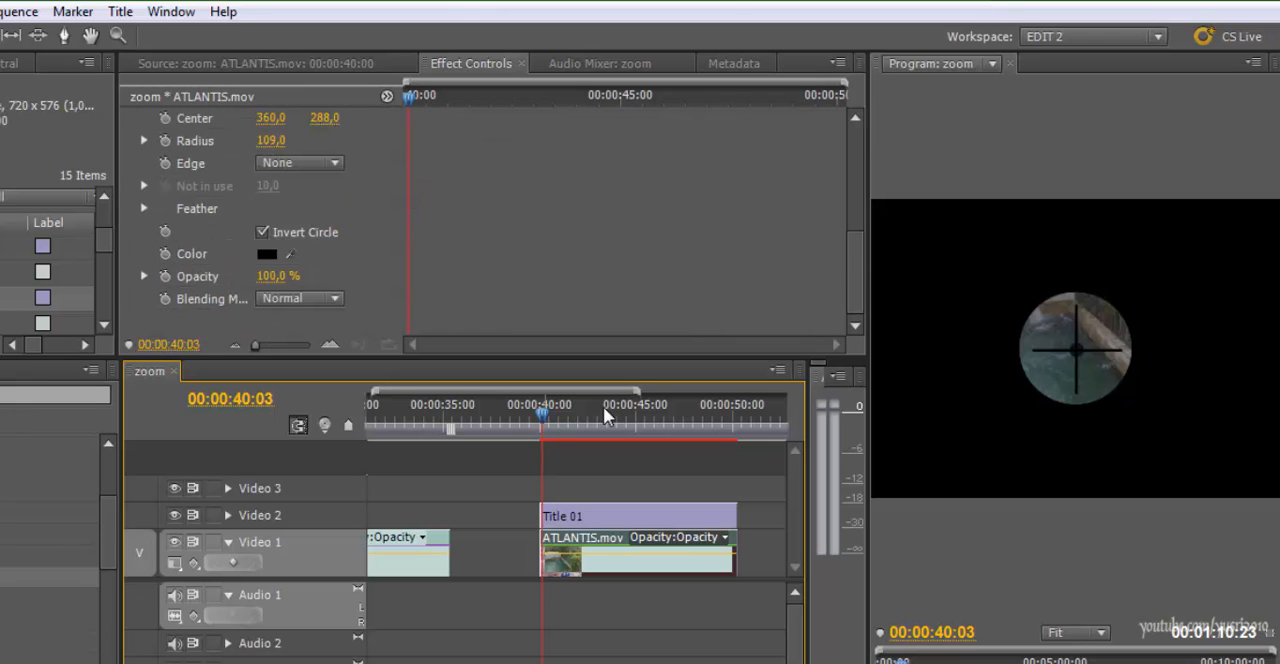
{"action": "key", "text": "space"}
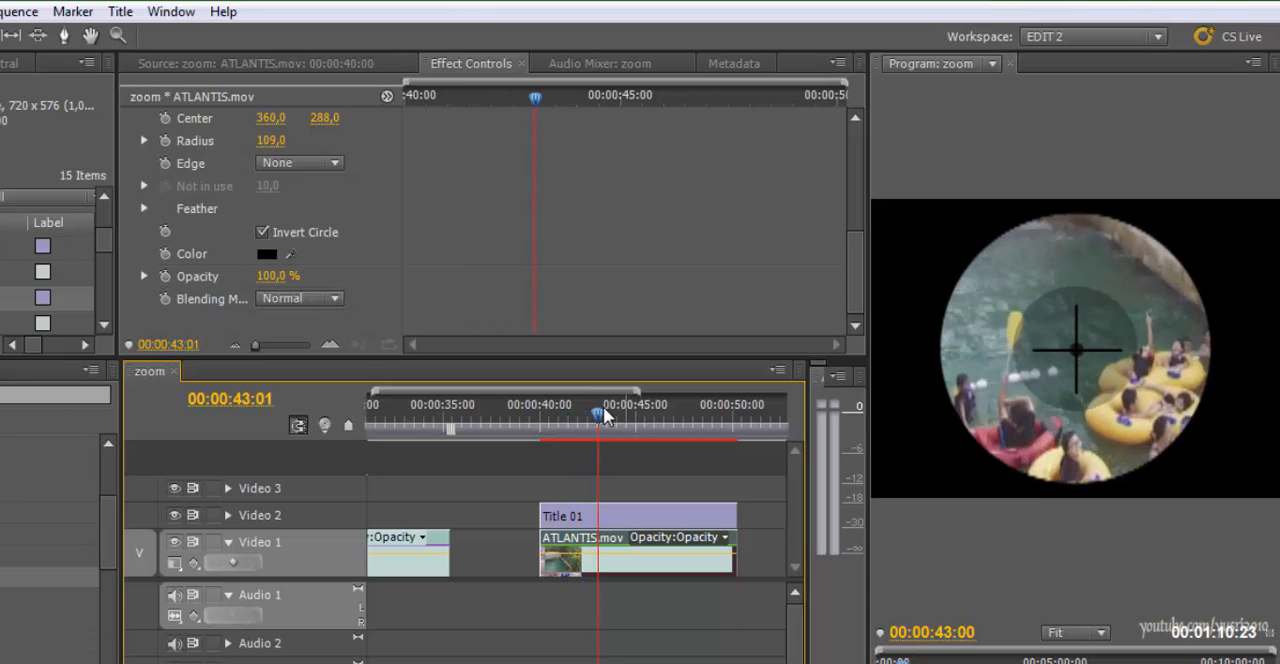
{"action": "key", "text": "space"}
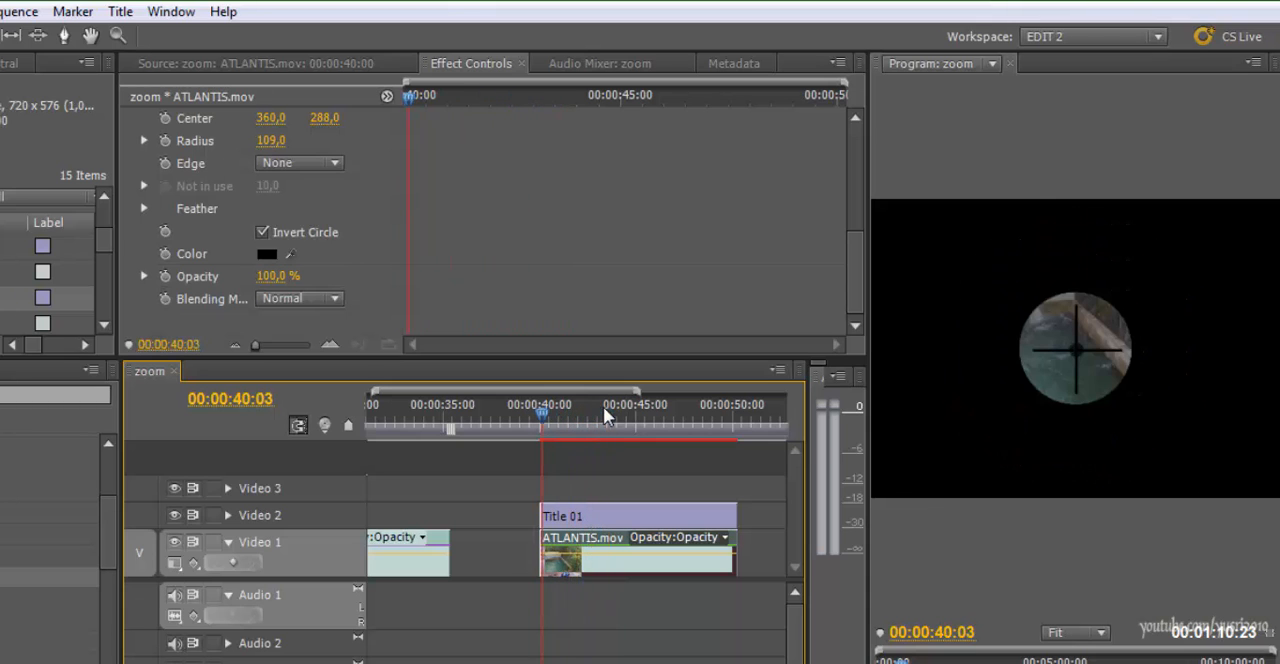
Inspect the effects of Title 01 and of the ATLANTIS.mov clip below it, and scrub the masked footage to 00:00:45:16
{"action": "left_click", "coordinate": [588, 516]}
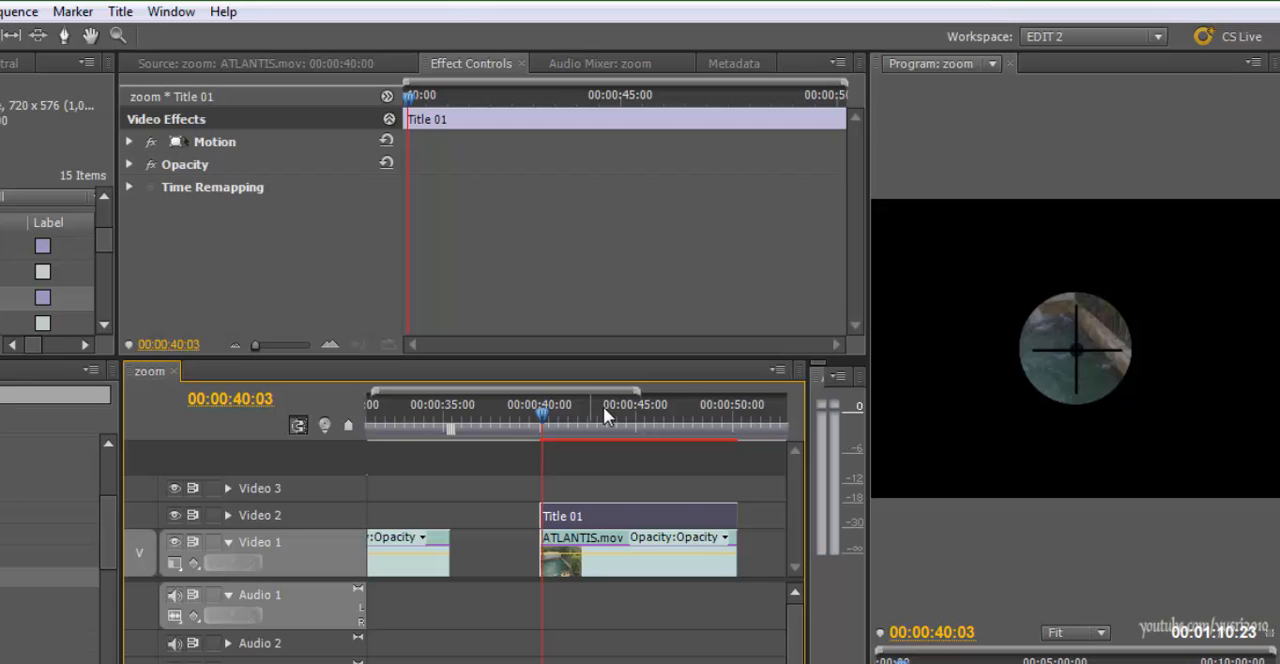
{"action": "double_click", "coordinate": [590, 560]}
{"action": "left_click", "coordinate": [470, 63]}
{"action": "scroll", "coordinate": [250, 230], "scroll_direction": "down", "scroll_amount": 8}
{"action": "scroll", "coordinate": [250, 230], "scroll_direction": "down", "scroll_amount": 2}
{"action": "left_click_drag", "start_coordinate": [542, 412], "coordinate": [609, 414]}
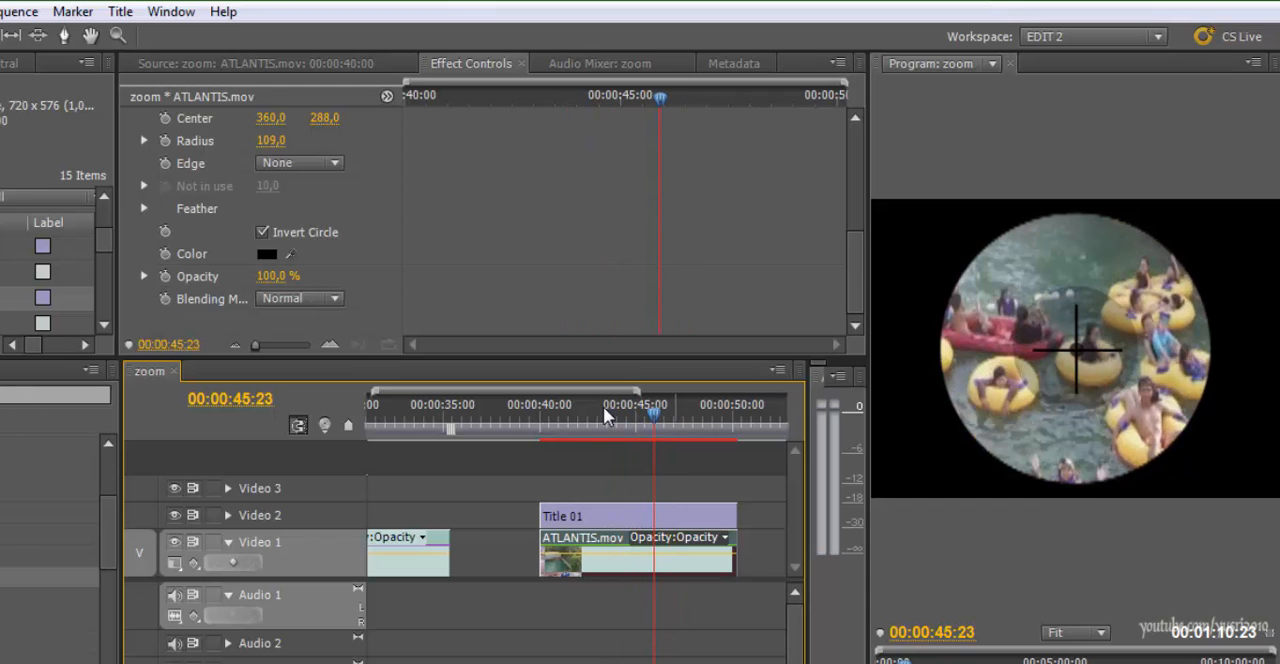
{"action": "mouse_move", "coordinate": [654, 412]}
{"action": "left_mouse_down"}
{"action": "mouse_move", "coordinate": [689, 412]}
{"action": "mouse_move", "coordinate": [648, 412]}
{"action": "left_mouse_up"}
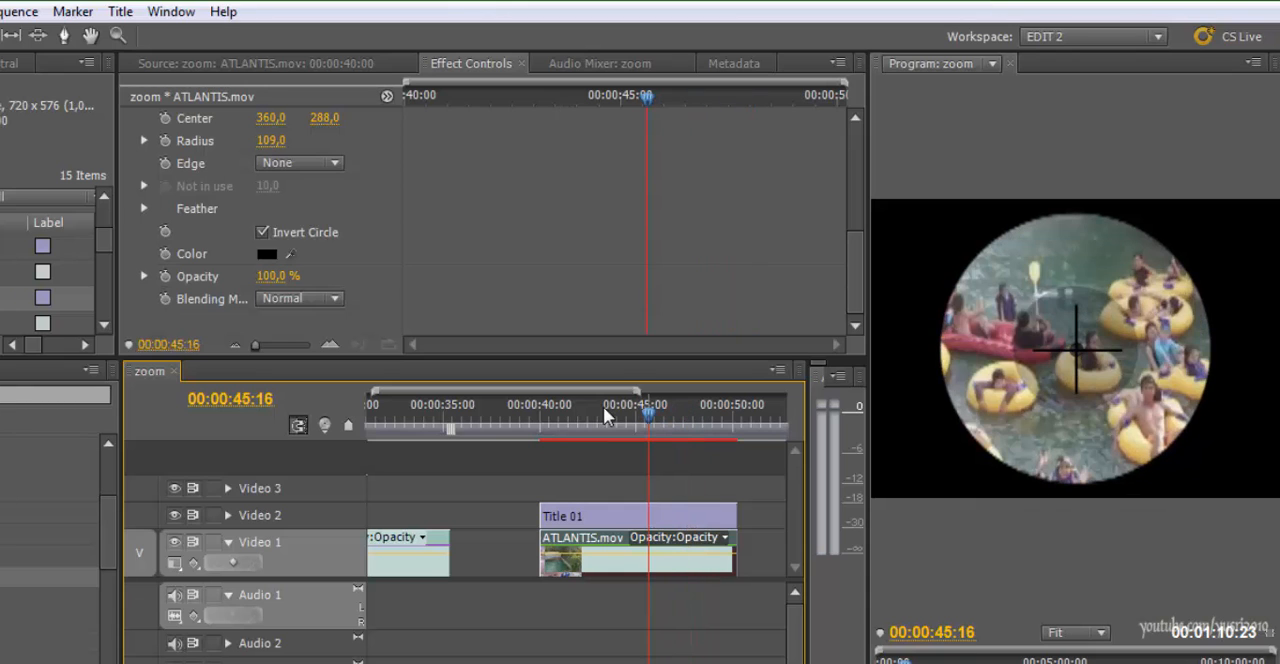
Go to the last ATLANTIS.mov example with music and review its crosshair zoom from 00:00:55:05 to 00:00:57:13
{"action": "left_click", "coordinate": [607, 412]}
{"action": "key", "text": "minus"}
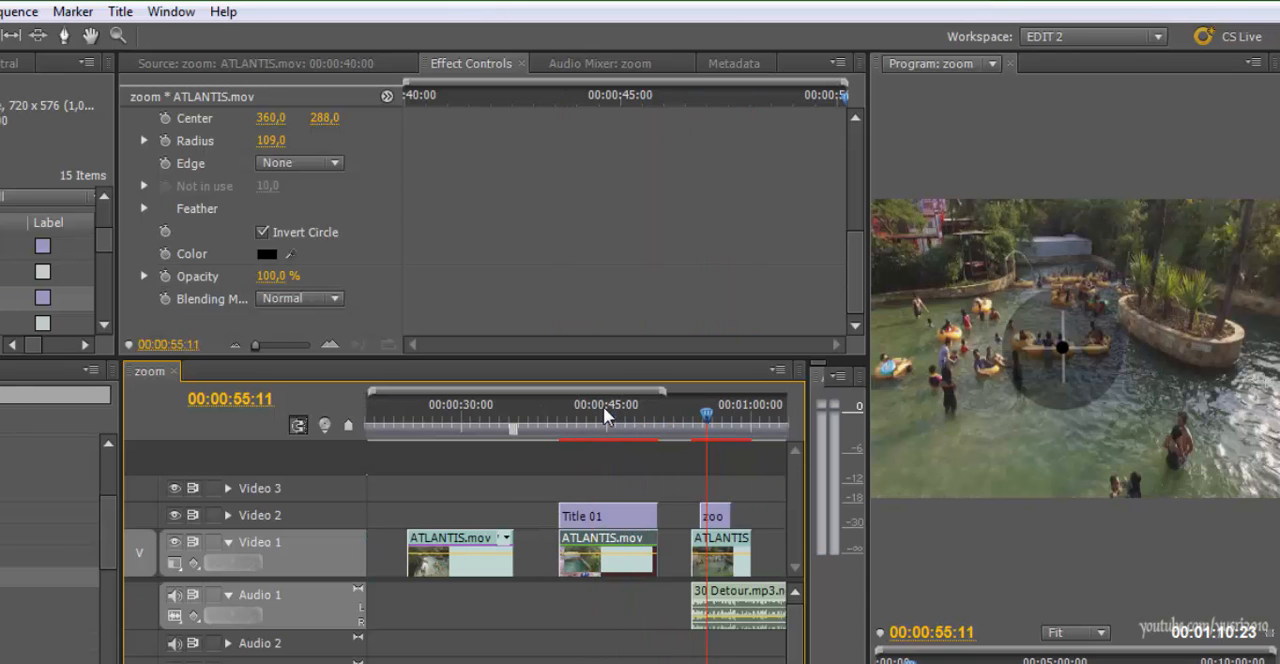
{"action": "key", "text": "equal"}
{"action": "key", "text": "space"}
{"action": "left_click_drag", "start_coordinate": [605, 412], "coordinate": [572, 412]}
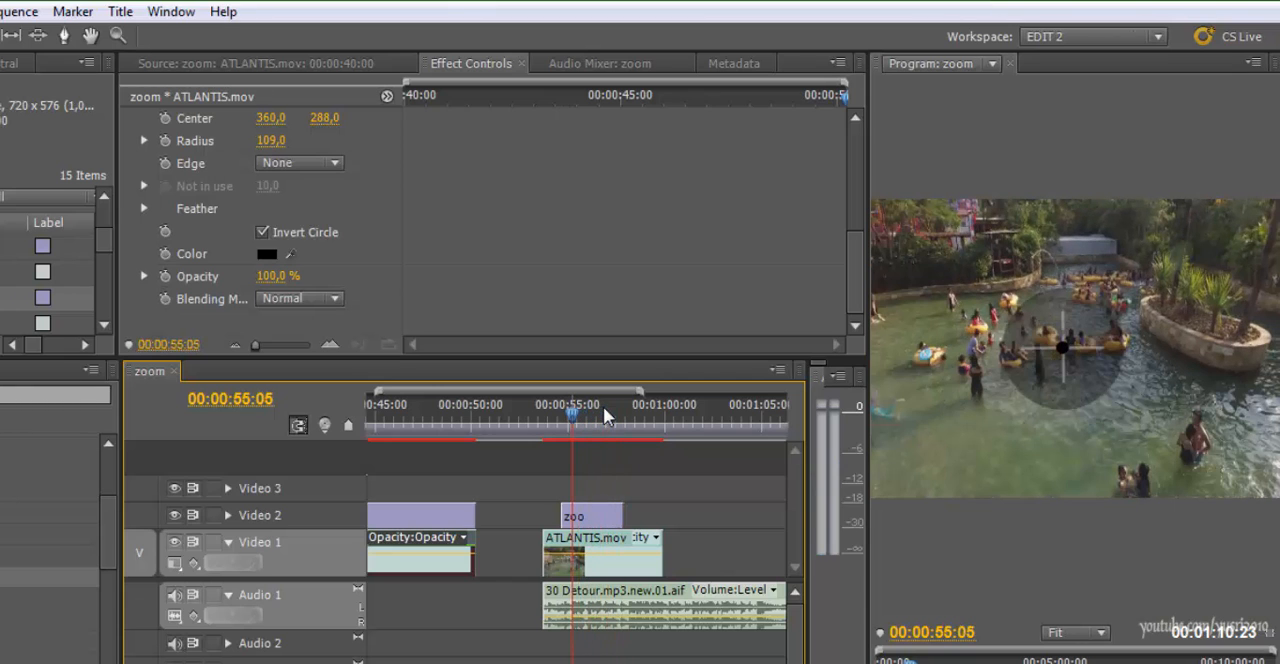
{"action": "key", "text": "space"}
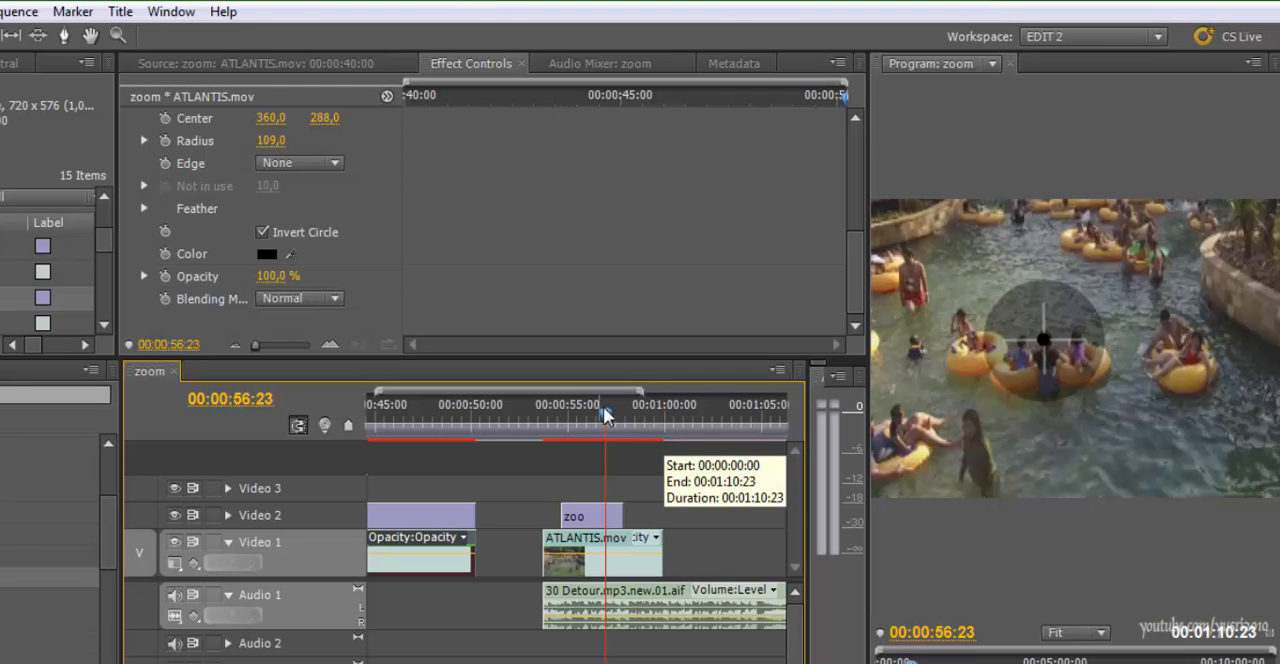
{"action": "key", "text": "space"}
{"action": "key", "text": "space"}
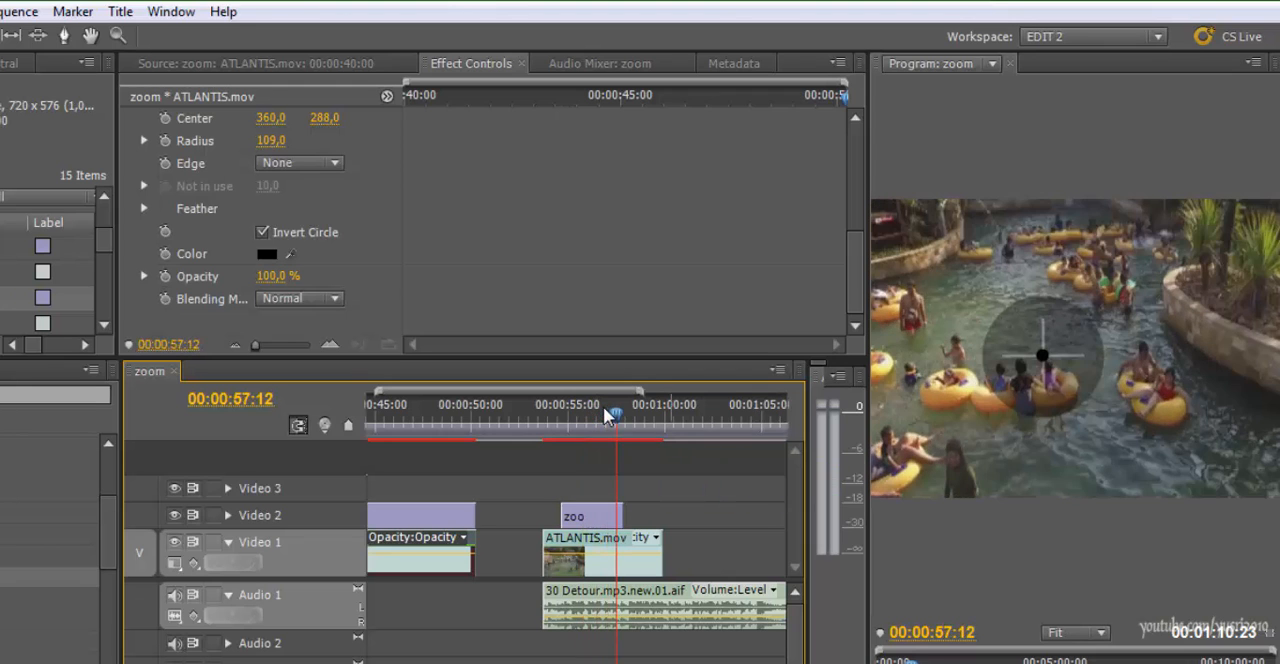
{"action": "left_click", "coordinate": [602, 410]}
{"action": "key", "text": "space"}
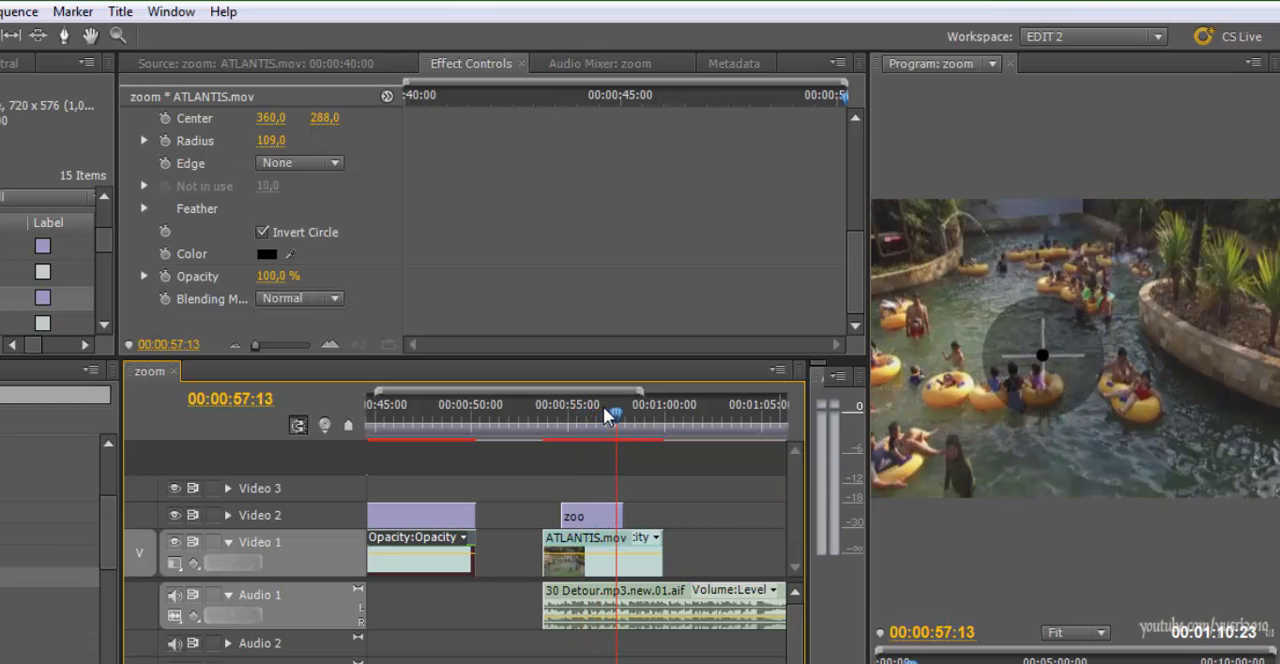
Rewind the last example to about 00:00:54:12 and replay its zoom and music until 00:00:58:09
{"action": "left_click", "coordinate": [602, 412]}
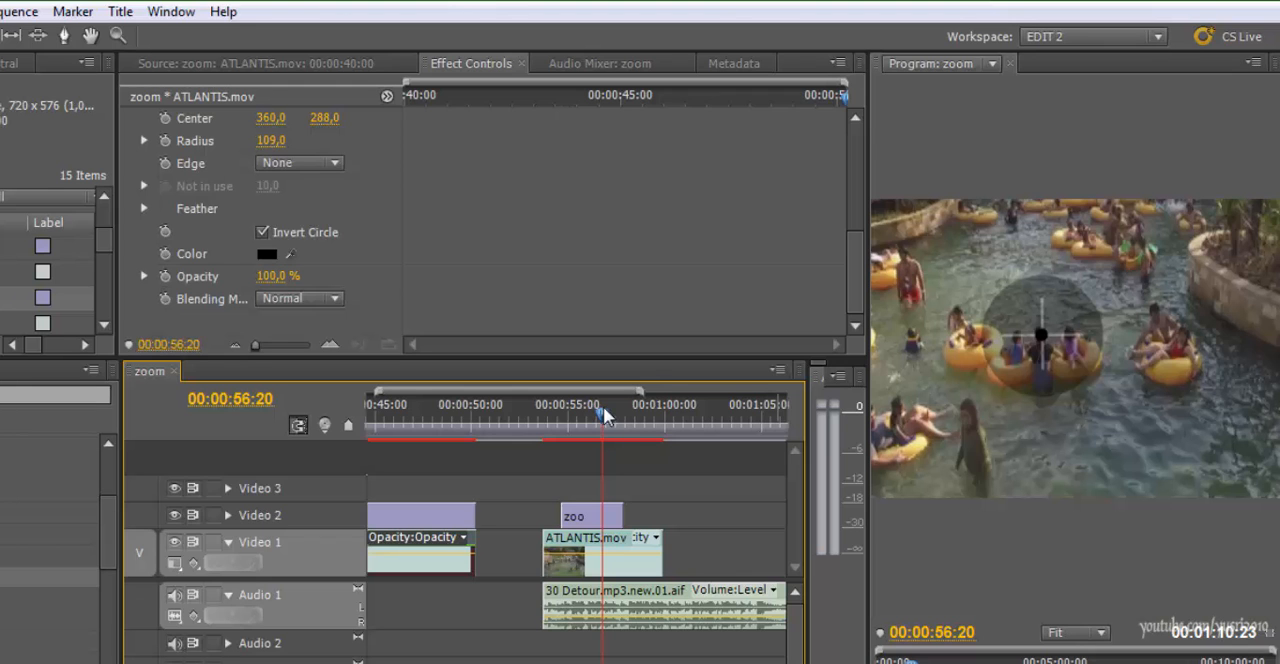
{"action": "key", "text": "j"}
{"action": "key", "text": "j"}
{"action": "key", "text": "j"}
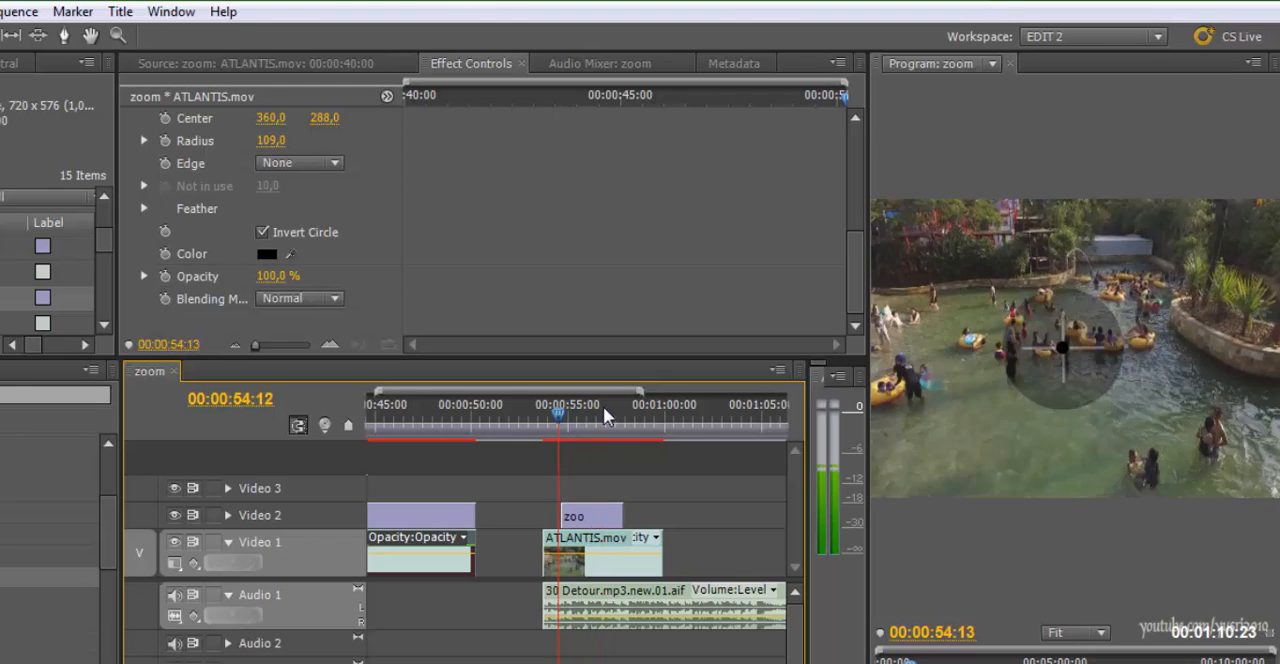
{"action": "key", "text": "space"}
{"action": "key", "text": "space"}
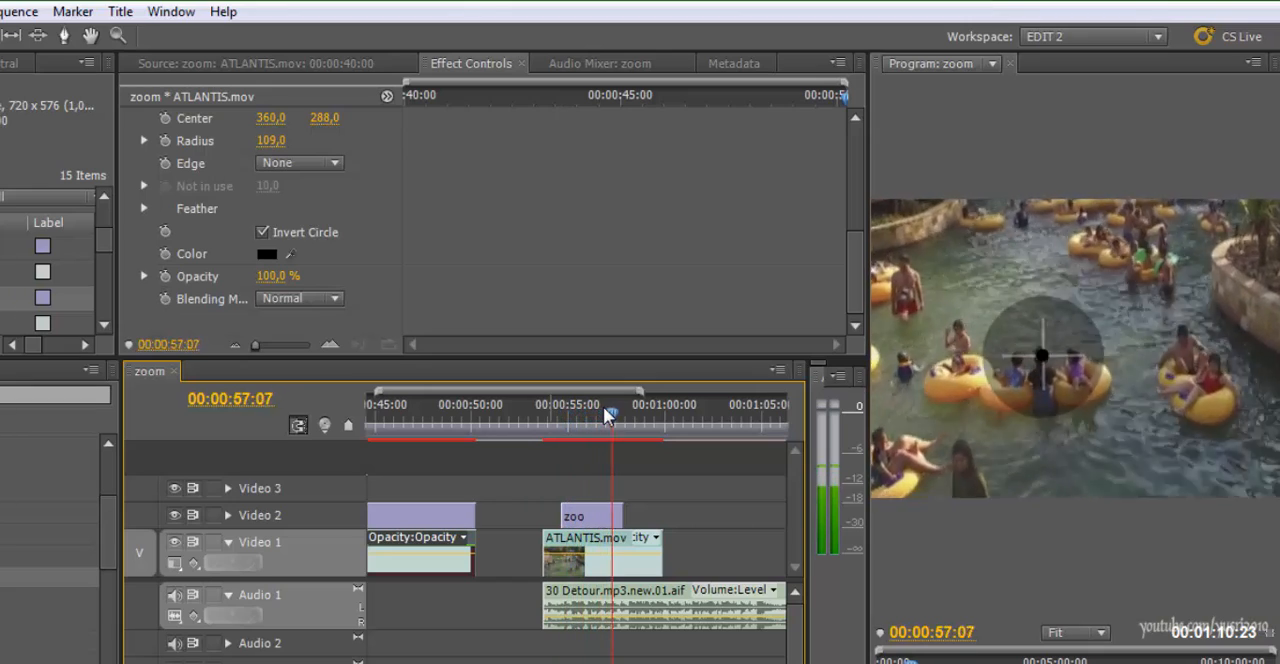
{"action": "key", "text": "space"}
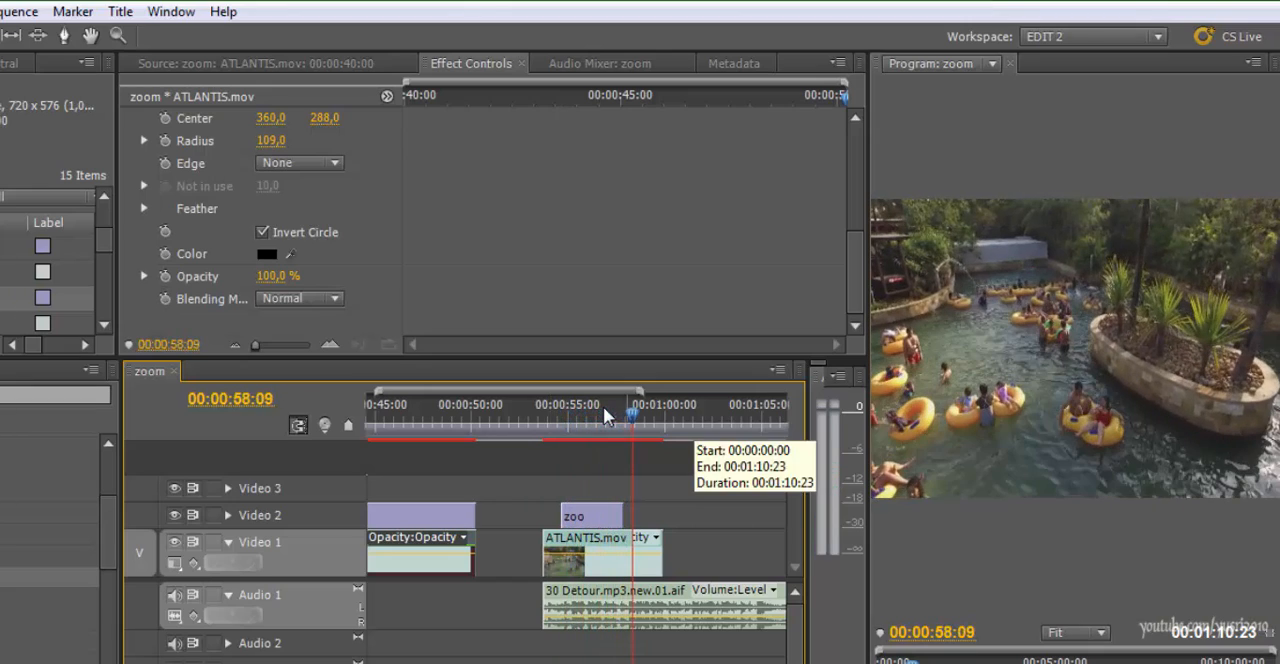
Return to the start of the sequence and review the first crosshair example up to 00:00:05:09
{"action": "key", "text": "minus"}
{"action": "key", "text": "minus"}
{"action": "key", "text": "minus"}
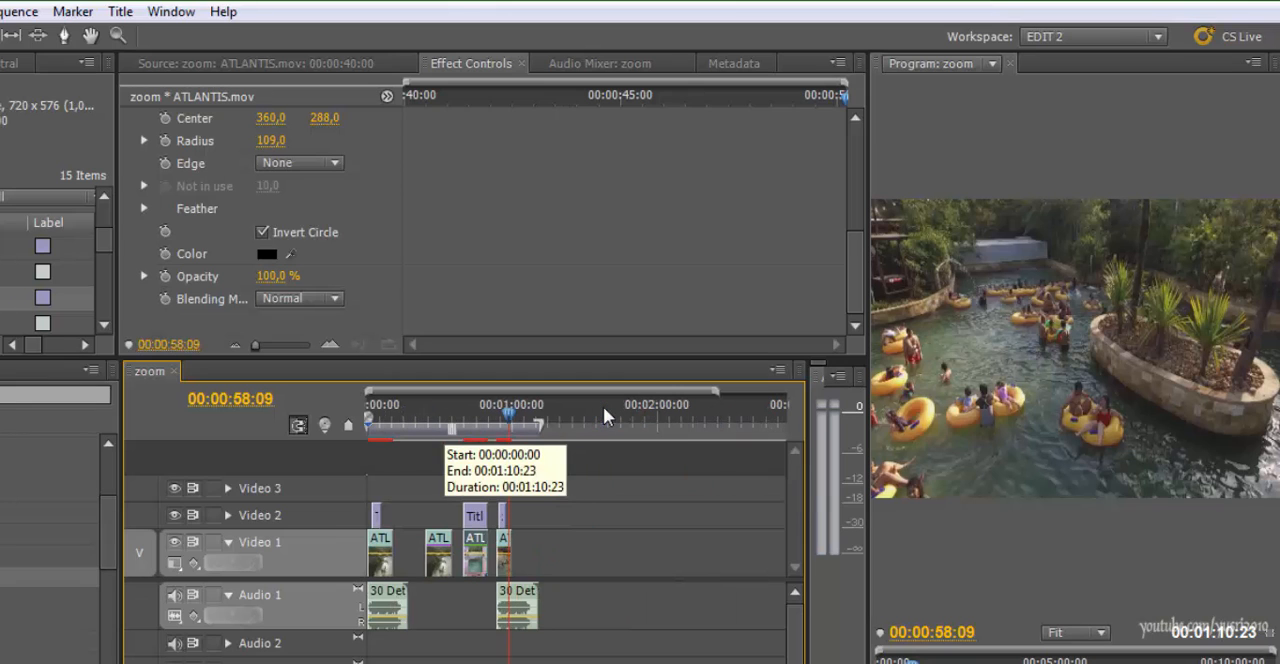
{"action": "key", "text": "Home"}
{"action": "key", "text": "equal"}
{"action": "key", "text": "equal"}
{"action": "key", "text": "equal"}
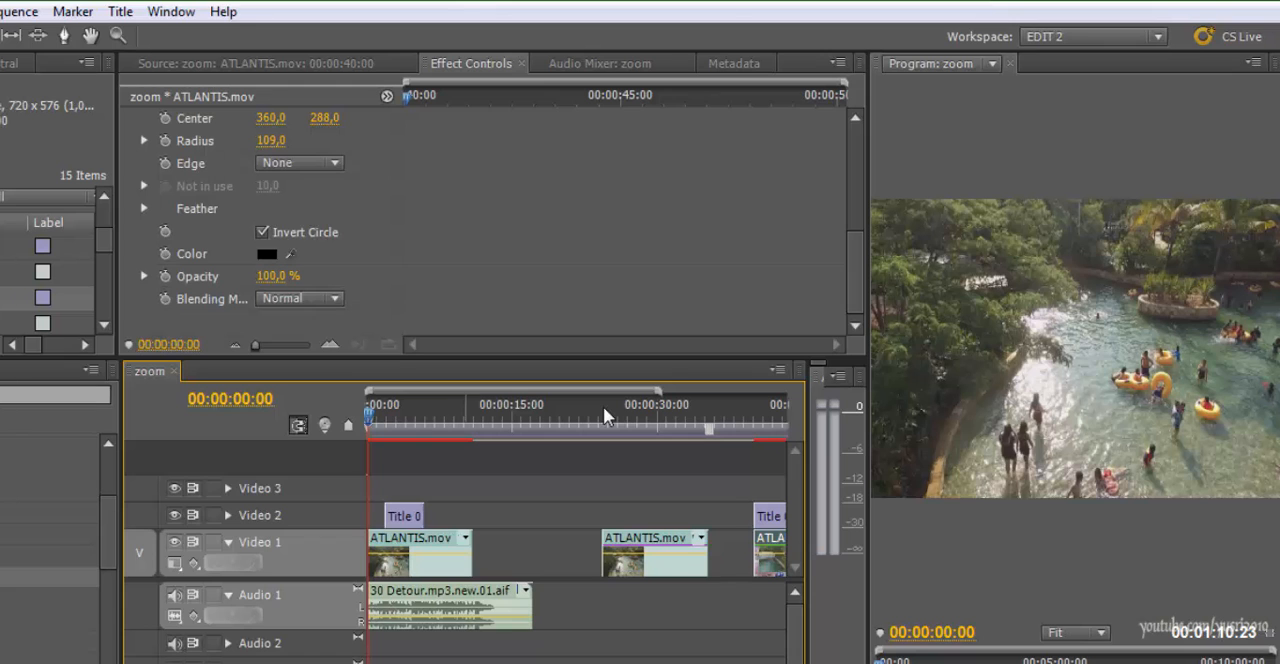
{"action": "key", "text": "Right"}
{"action": "key", "text": "Right"}
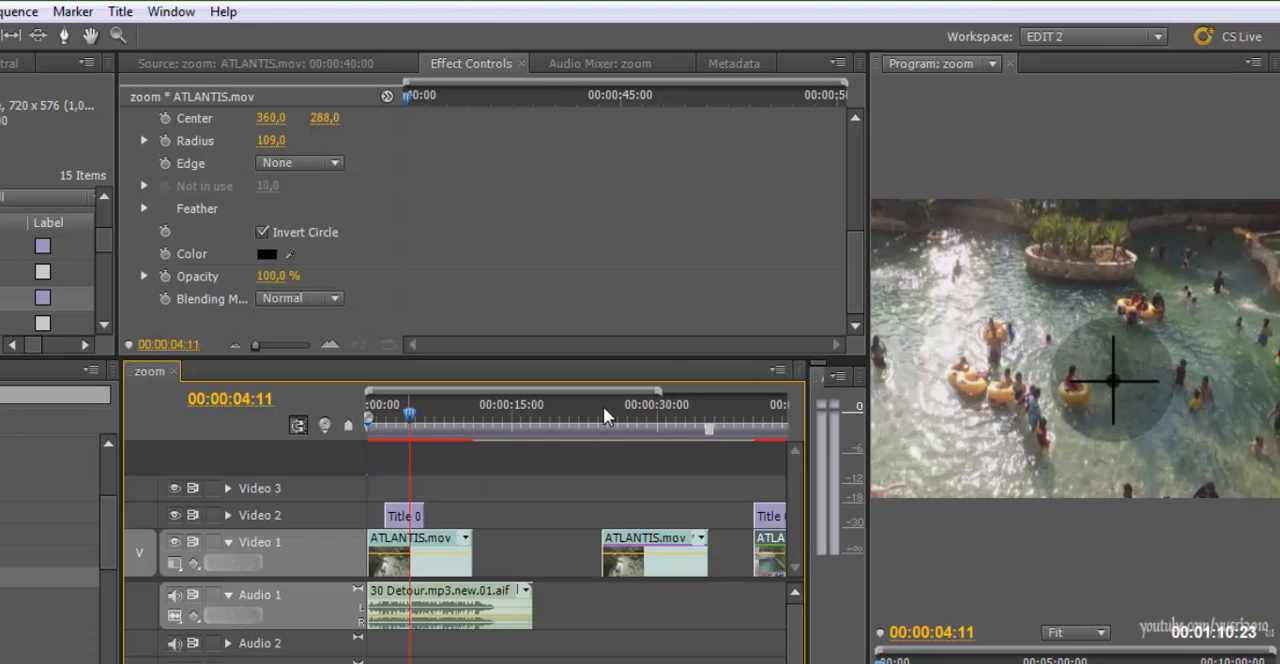
{"action": "key", "text": "space"}
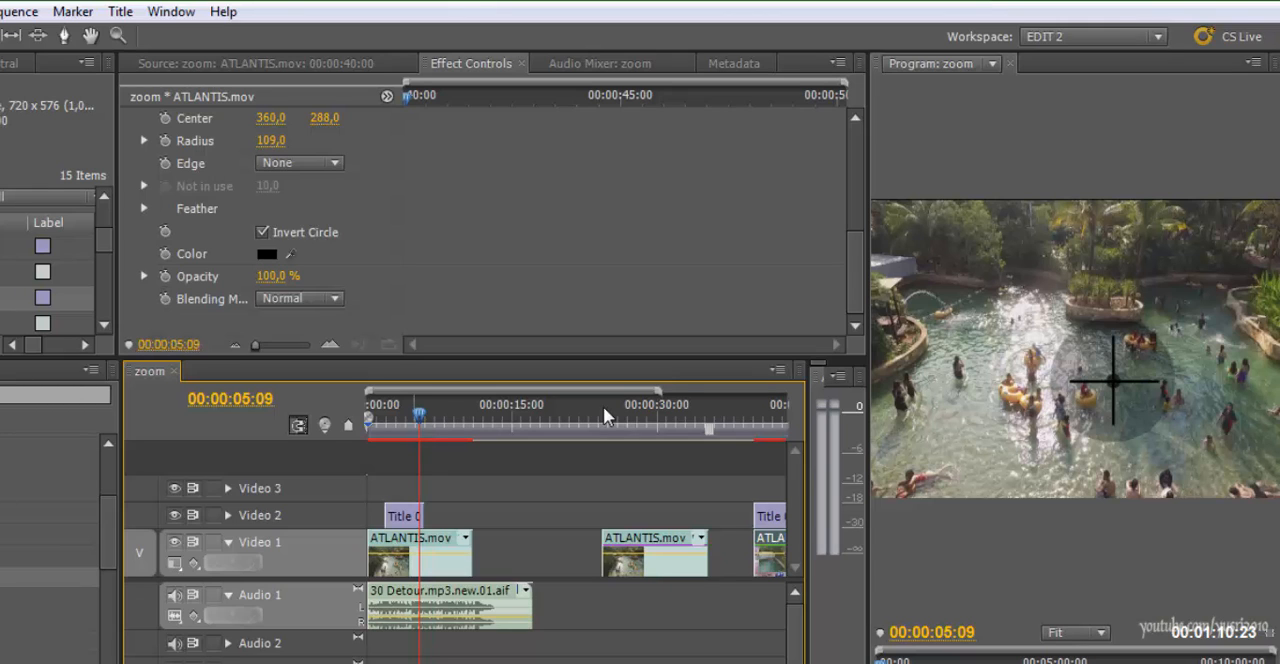
Rewind the first example and examine the crosshair movement frame by frame between 00:00:02:11 and 00:00:02:17
{"action": "key", "text": "j"}
{"action": "key", "text": "j"}
{"action": "key", "text": "j"}
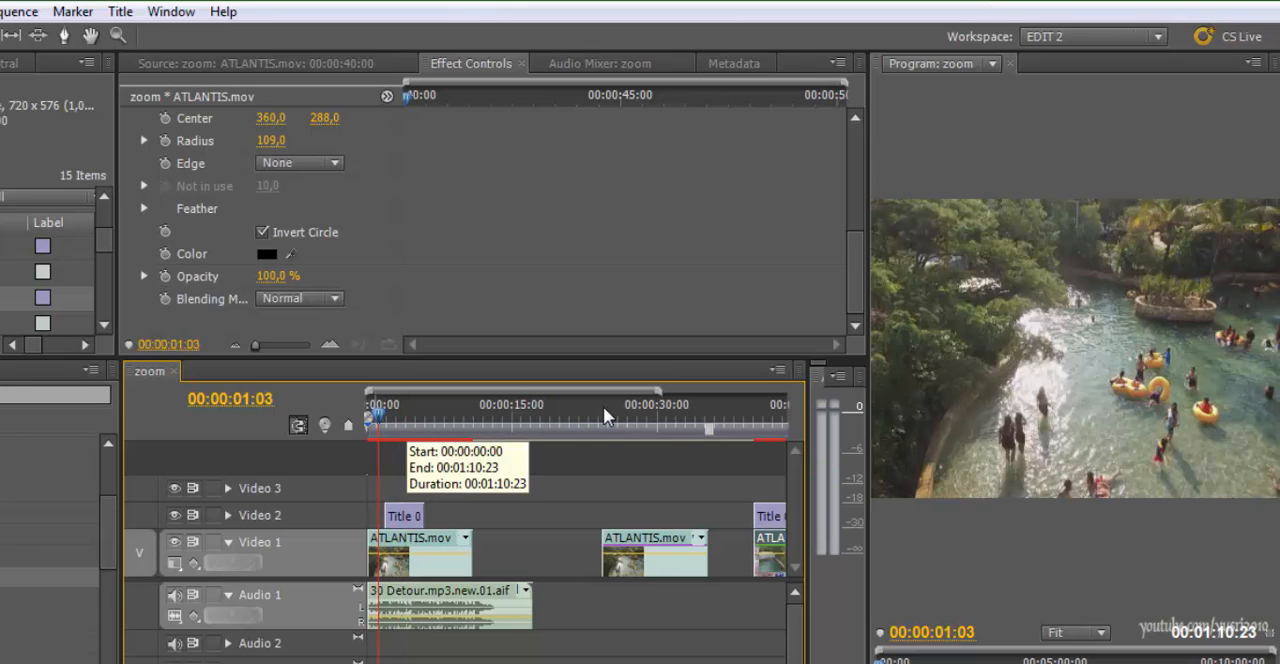
{"action": "key", "text": "Down"}
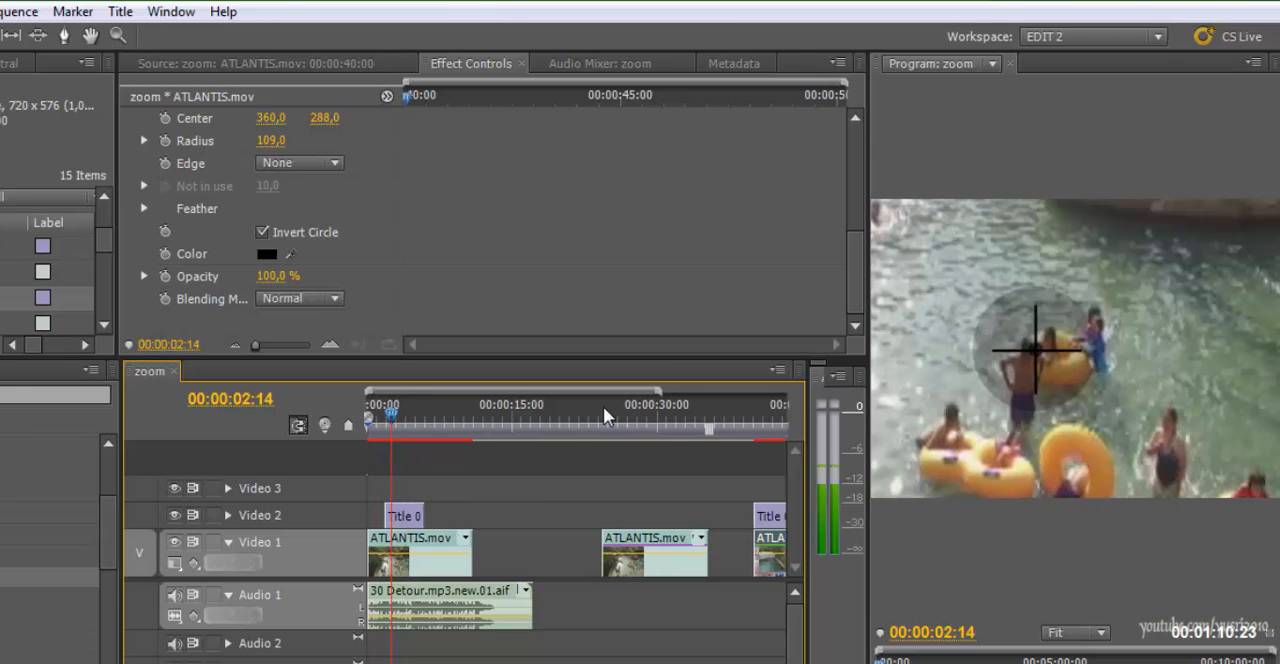
{"action": "key", "text": "Left"}
{"action": "key", "text": "Left"}
{"action": "key", "text": "Left"}
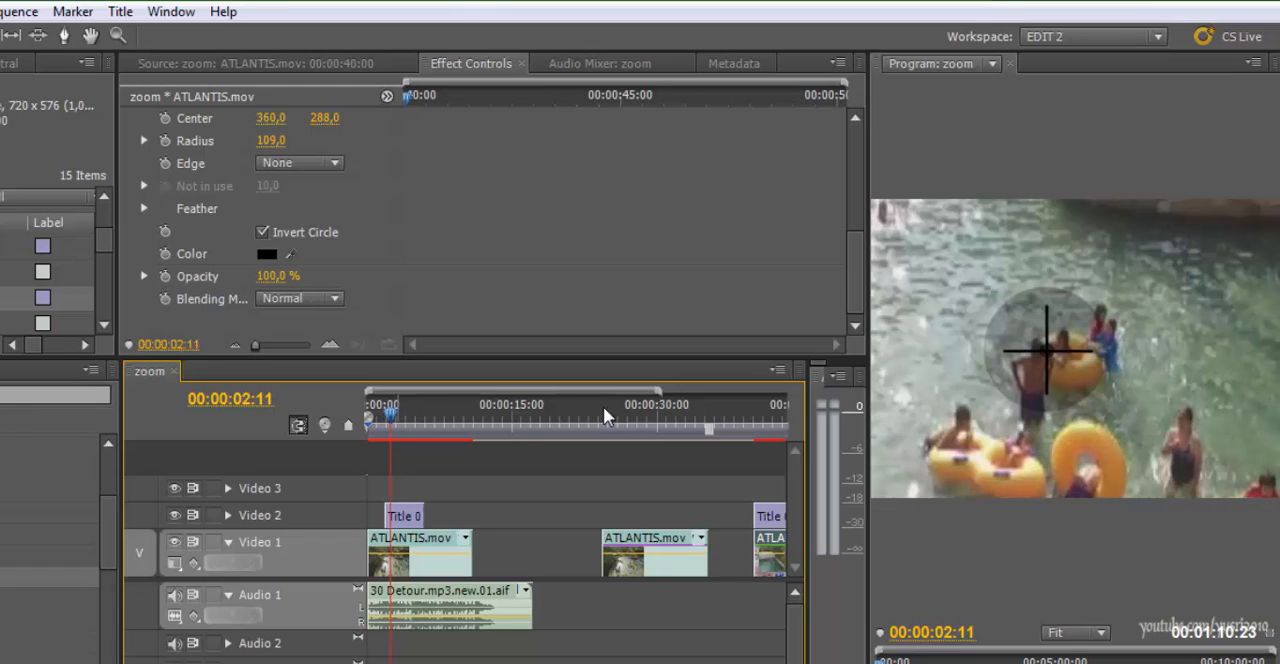
{"action": "key", "text": "Right"}
{"action": "key", "text": "Right"}
{"action": "key", "text": "Right"}
{"action": "key", "text": "Right"}
{"action": "key", "text": "Right"}
{"action": "key", "text": "Right"}
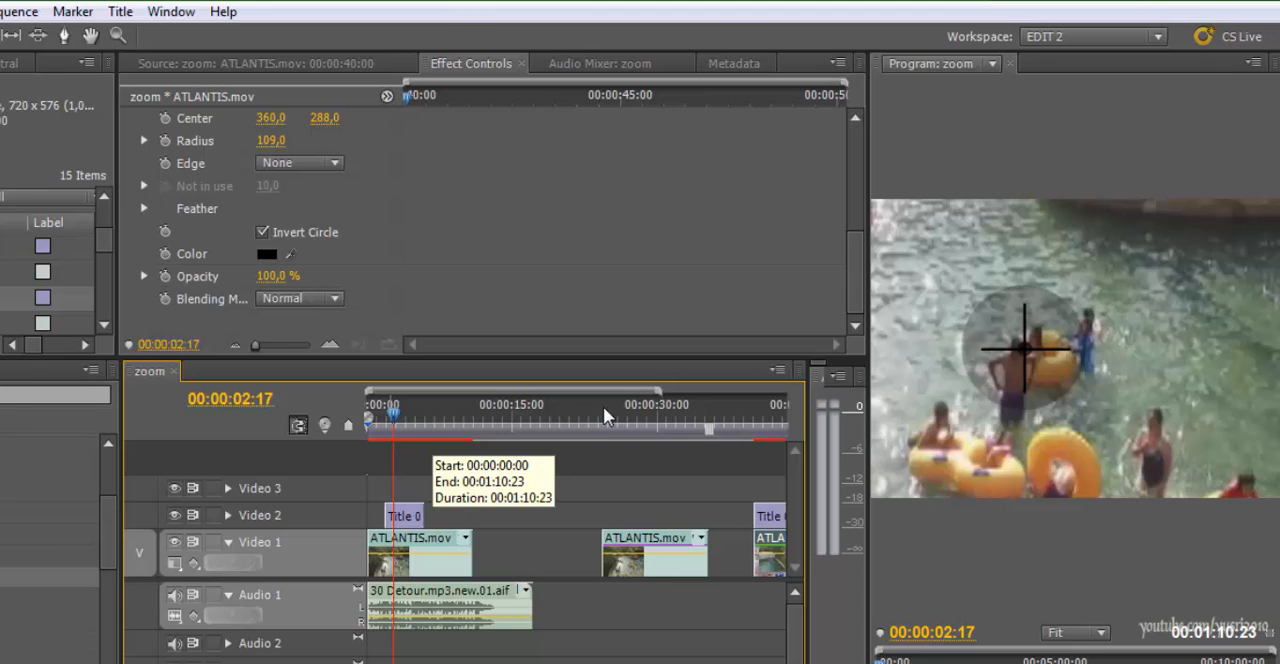
Go back to the beginning of the sequence and play the first example again
{"action": "key", "text": "Left"}
{"action": "key", "text": "Left"}
{"action": "key", "text": "Left"}
{"action": "key", "text": "Left"}
{"action": "key", "text": "Left"}
{"action": "key", "text": "Left"}
{"action": "key", "text": "Left"}
{"action": "key", "text": "Left"}
{"action": "key", "text": "Left"}
{"action": "key", "text": "Home"}
{"action": "key", "text": "space"}
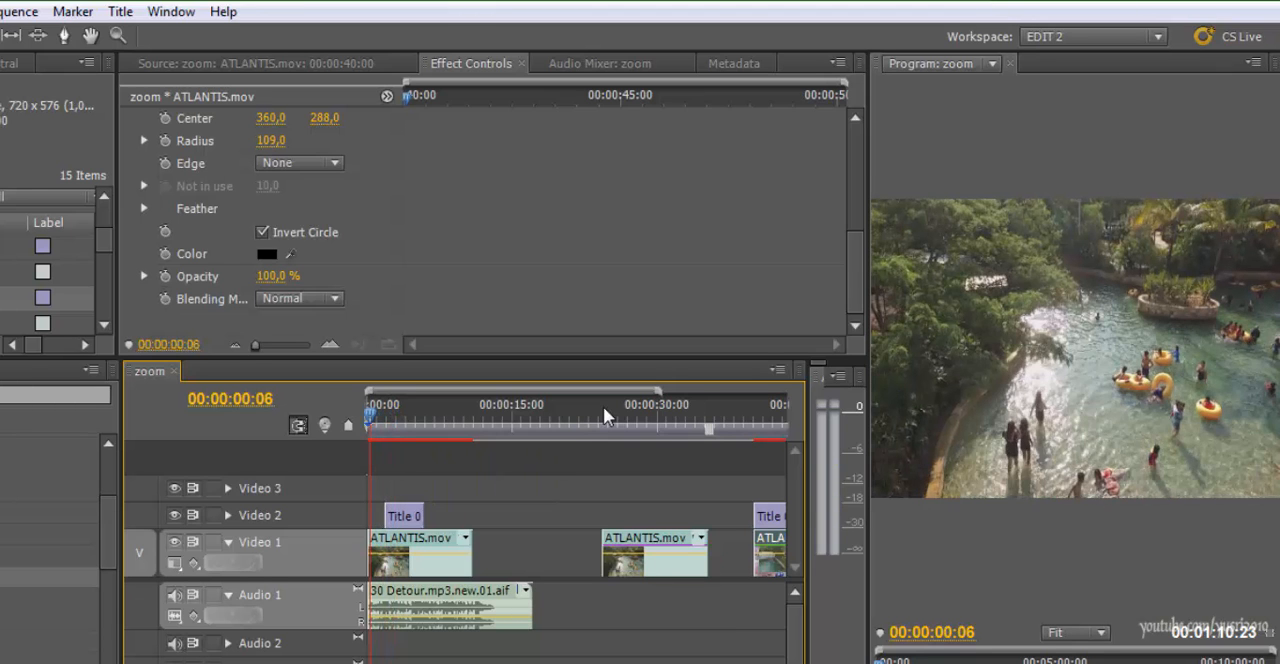